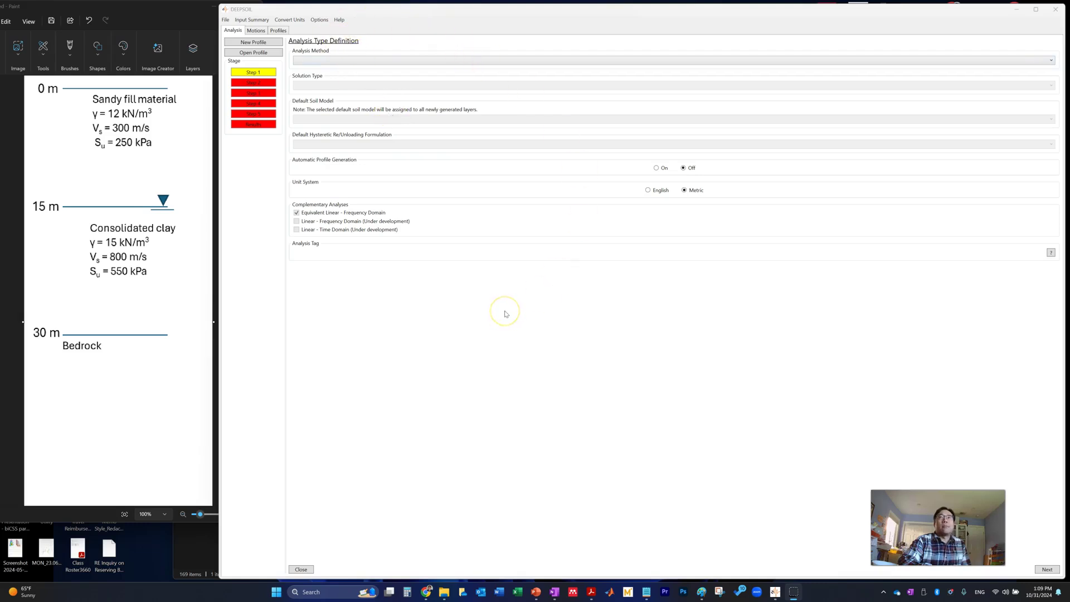
Try the Linear and Nonlinear analysis methods.
left_click(322, 60)
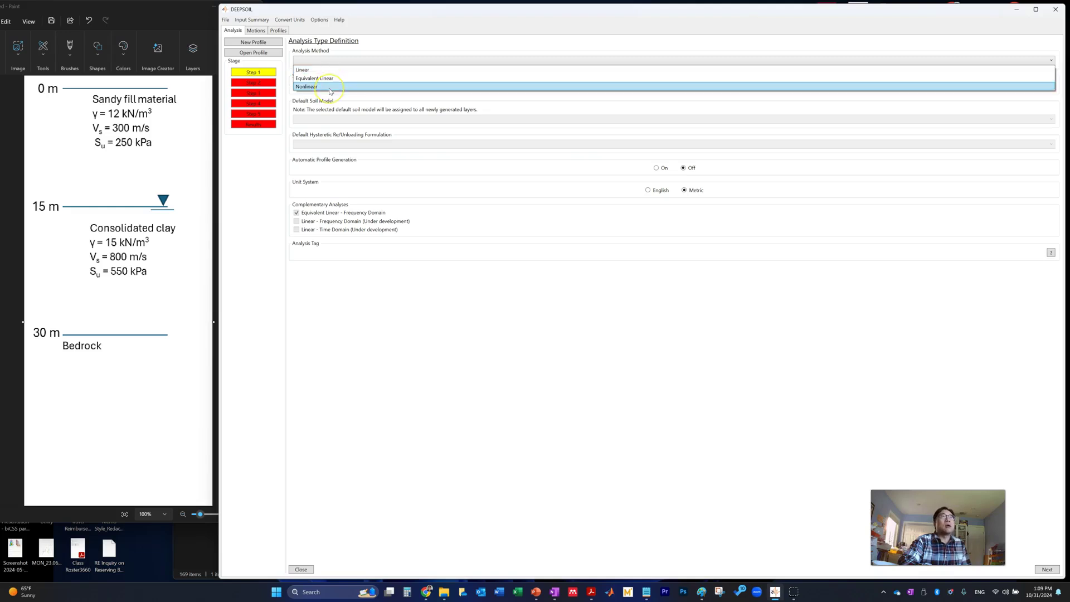
left_click(327, 70)
left_click(324, 61)
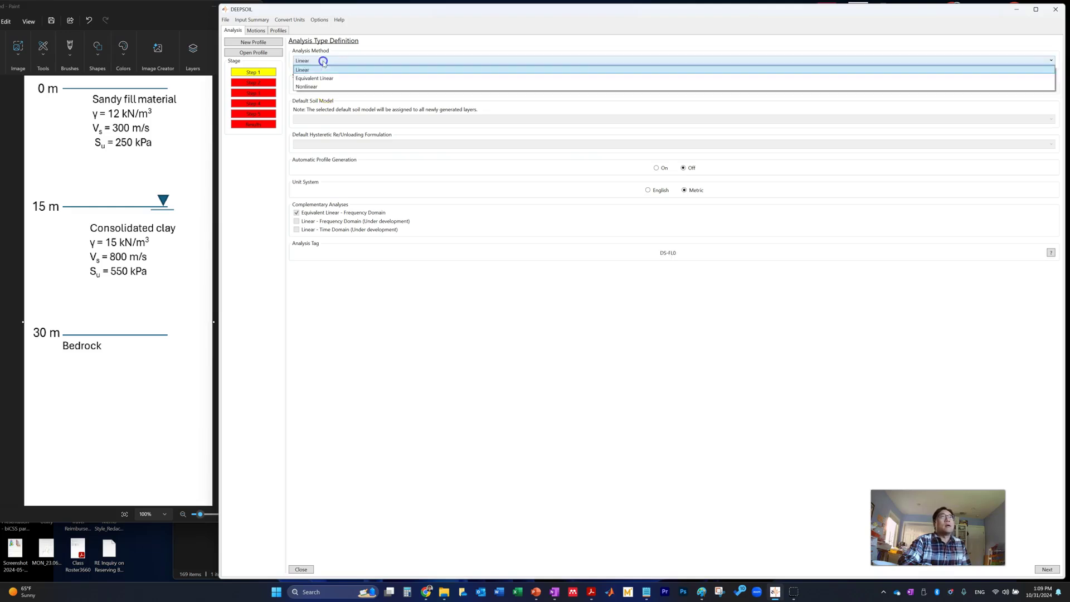
left_click(324, 86)
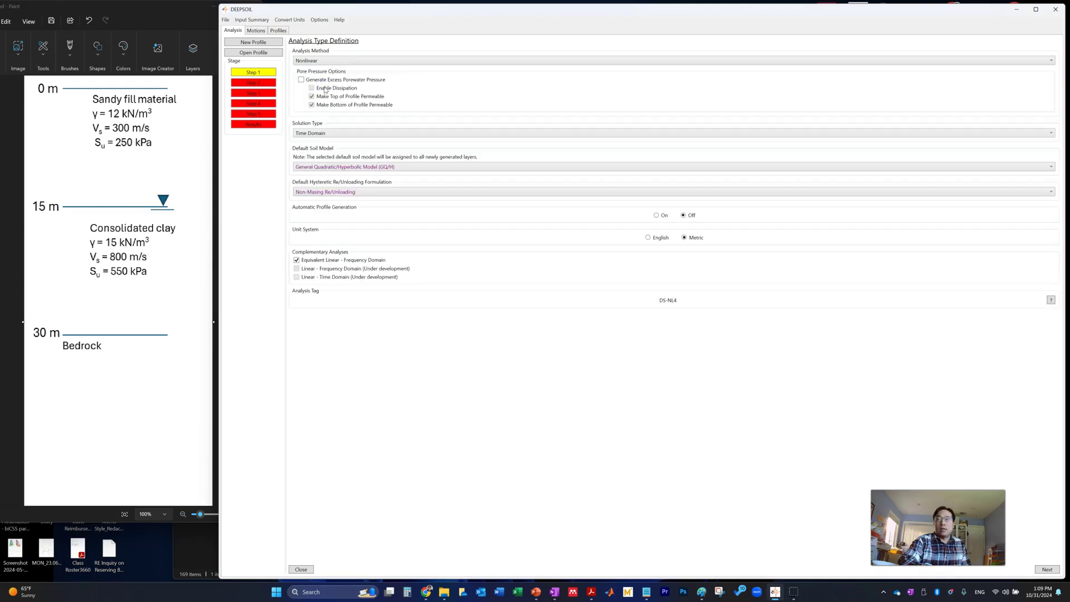
Define an Equivalent Linear analysis with the Frequency Domain solution and metric units, and proceed to the soil profile definition.
left_click(325, 61)
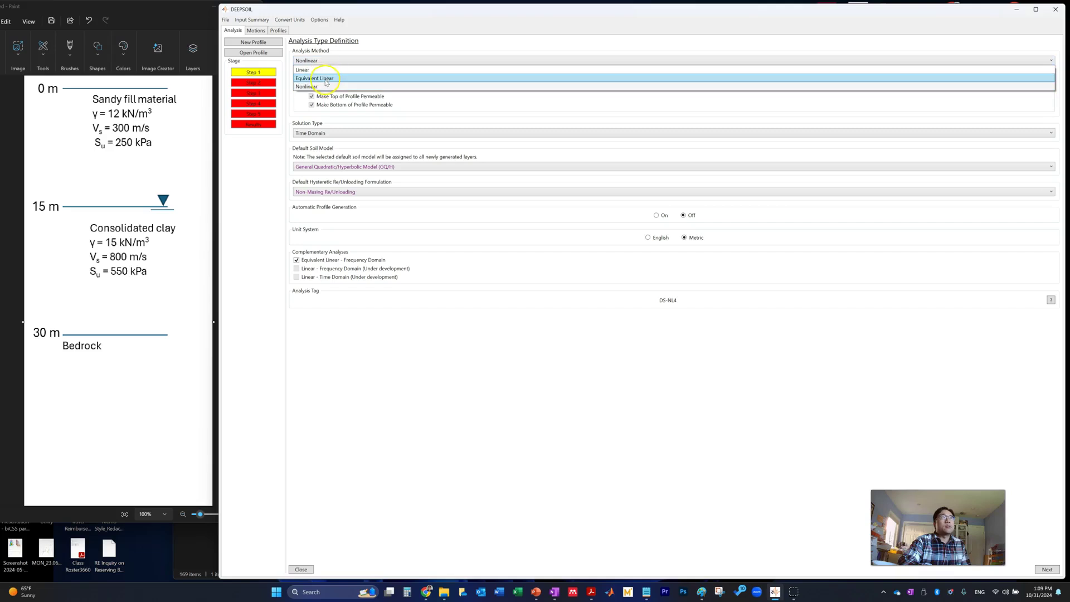
left_click(325, 78)
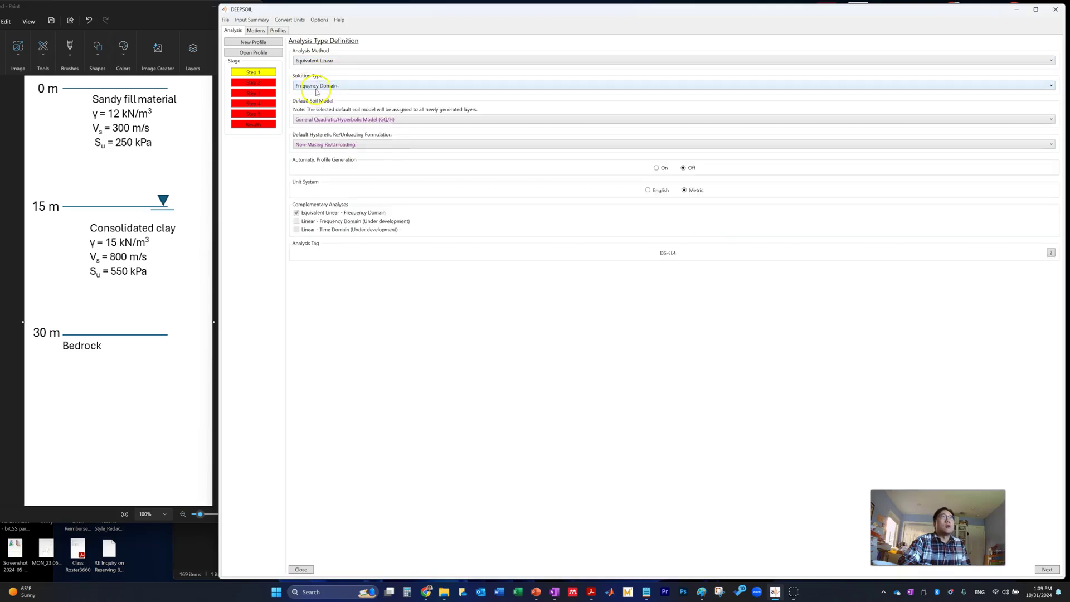
left_click(313, 89)
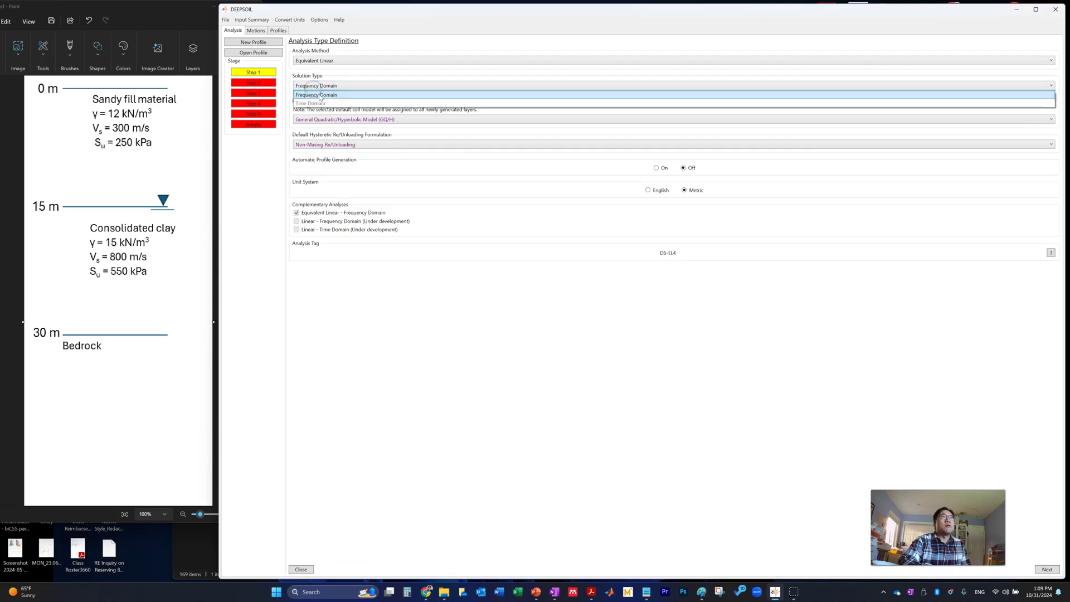
left_click(315, 91)
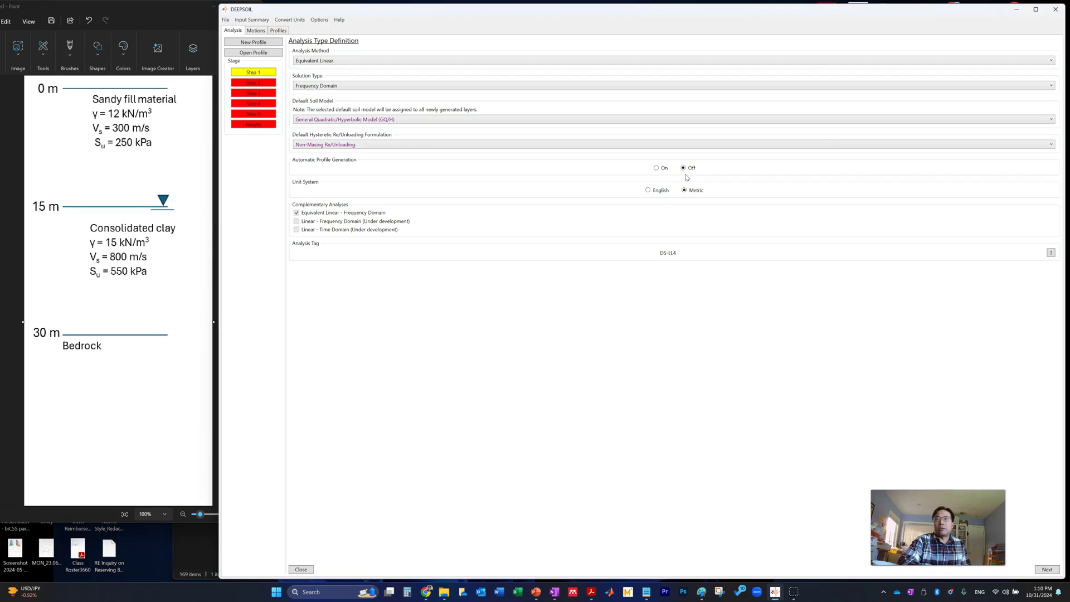
left_click(691, 190)
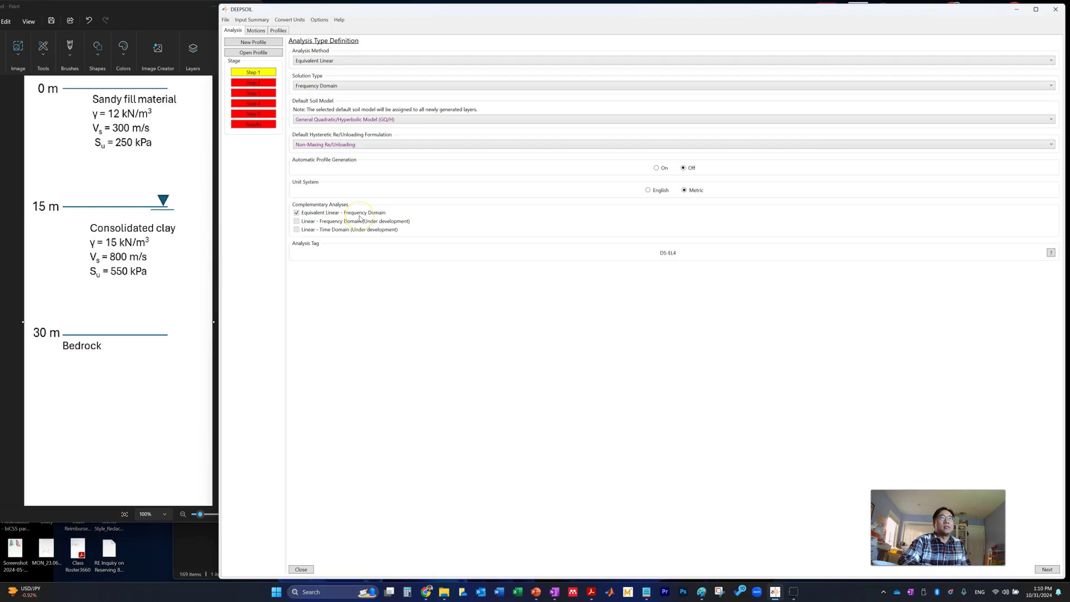
left_click(1047, 570)
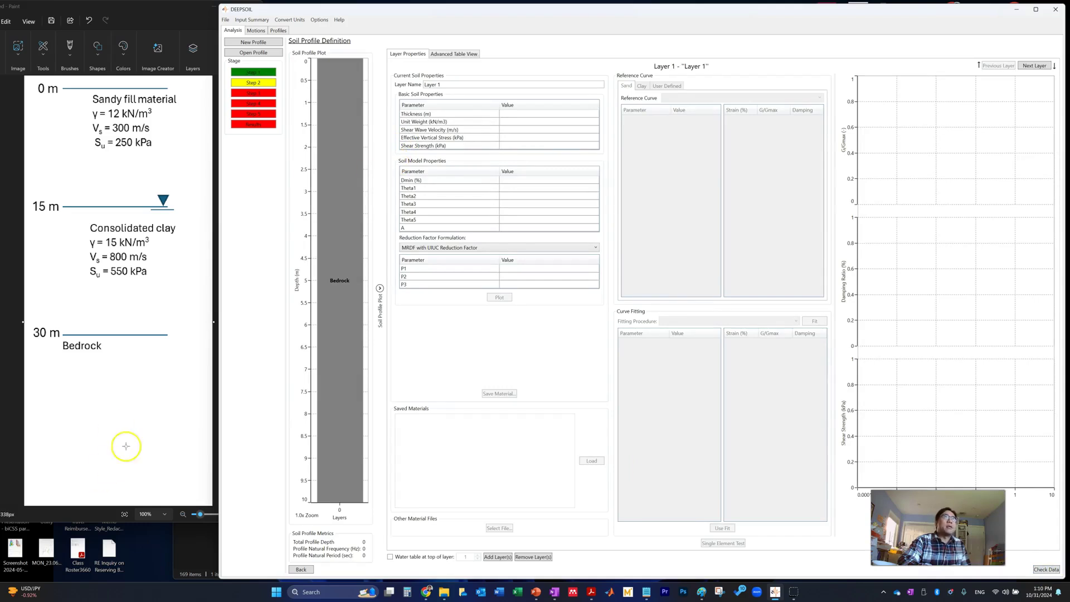
Extend the height of the Paint window holding the soil profile sketch, and return to DEEPSOIL.
left_click_drag(143, 524, 147, 573)
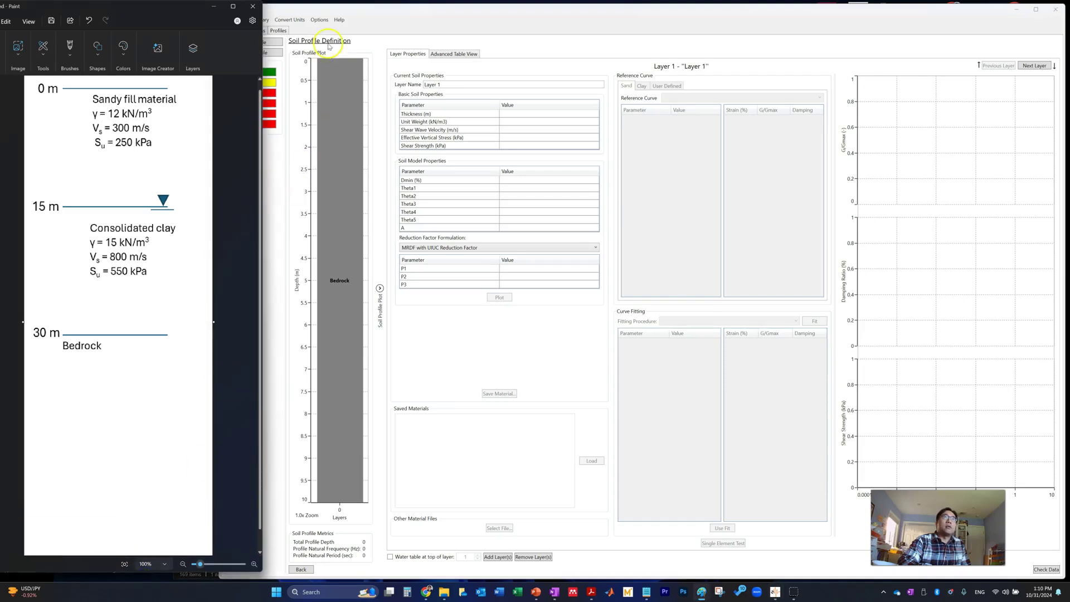
left_click(341, 10)
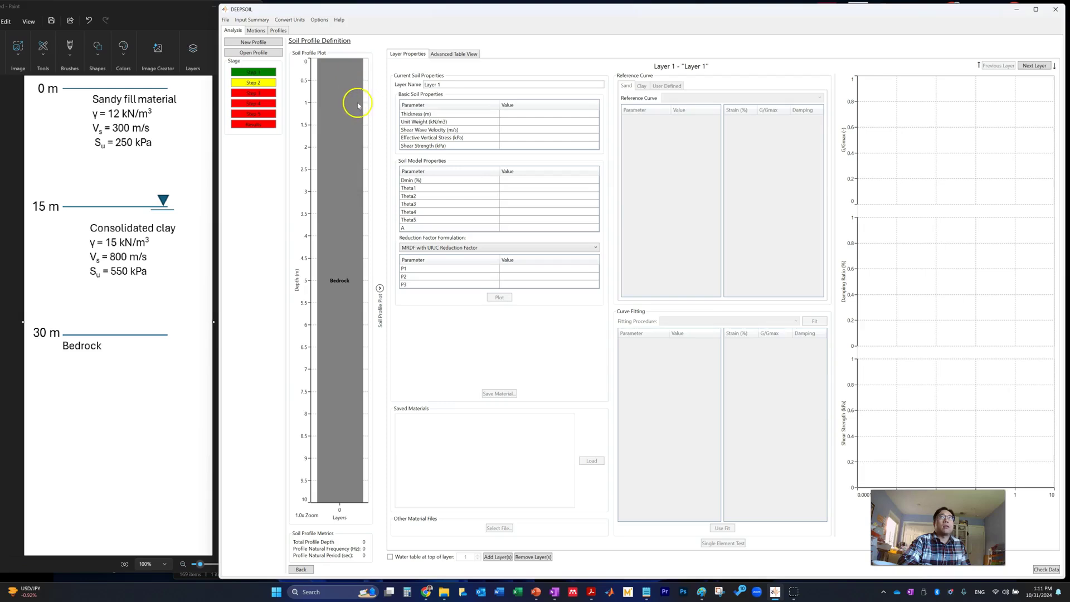
Set the thickness of Layer 1 to 15 m.
left_click(1032, 66)
left_click(1002, 67)
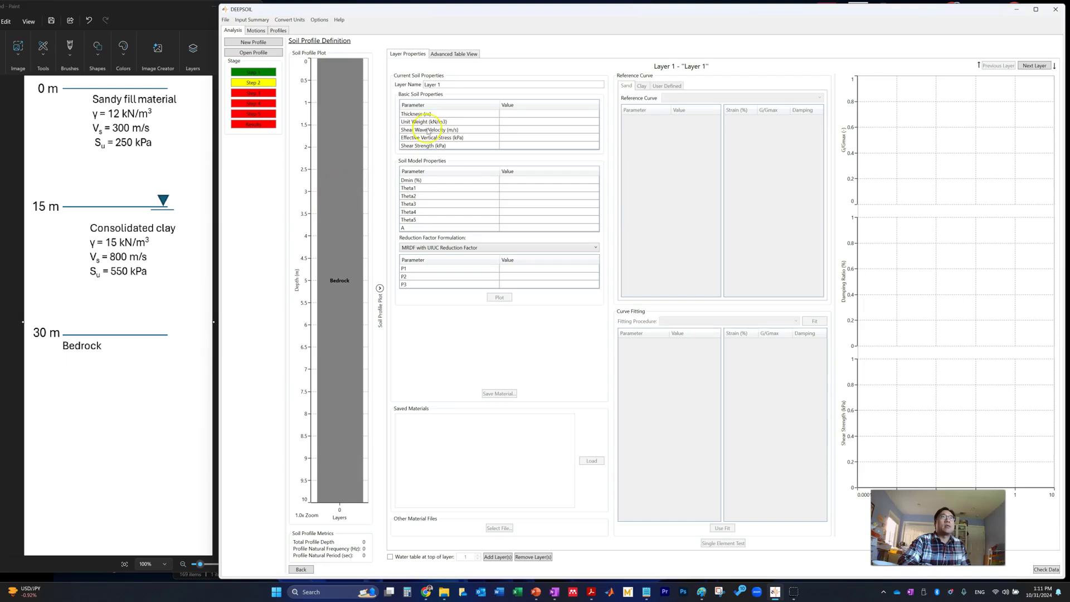
left_click(508, 114)
left_click(508, 114)
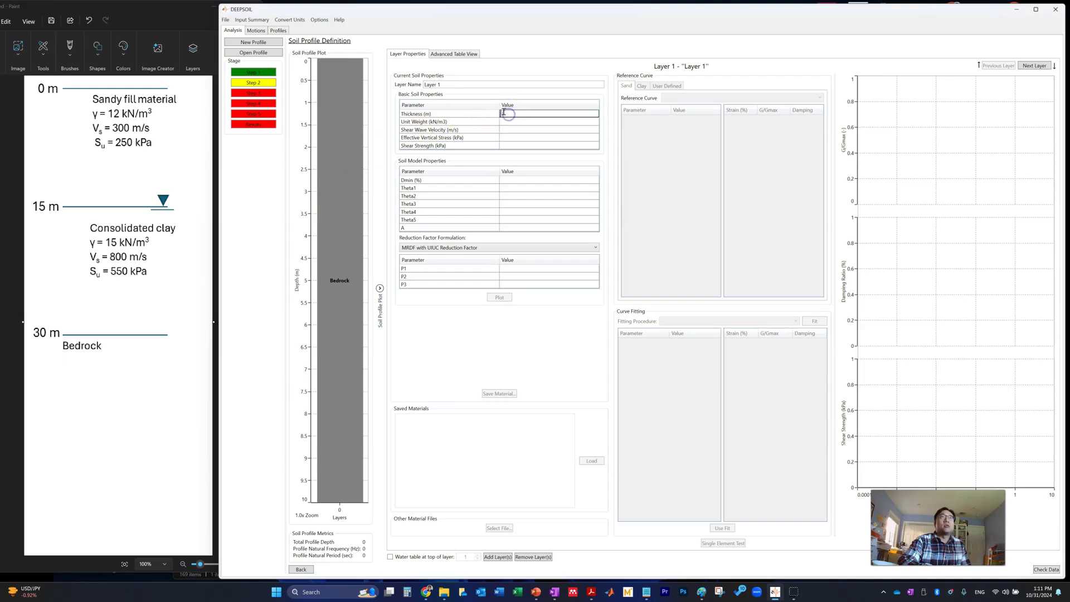
type("15")
key("Return")
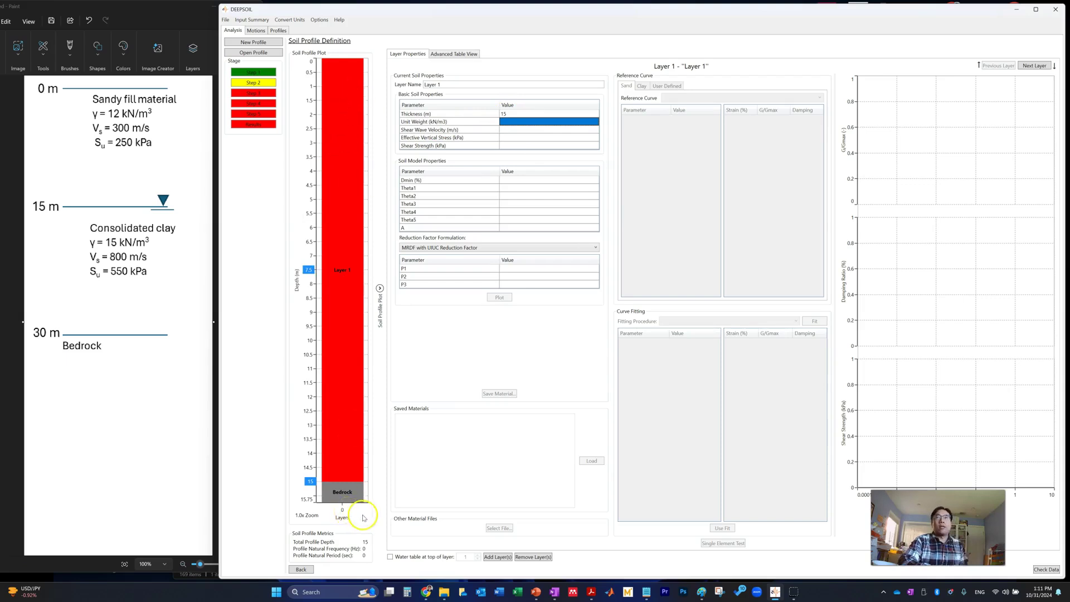
Add one layer below layer 1 and enable the water table at the top of layer 2.
left_click(390, 556)
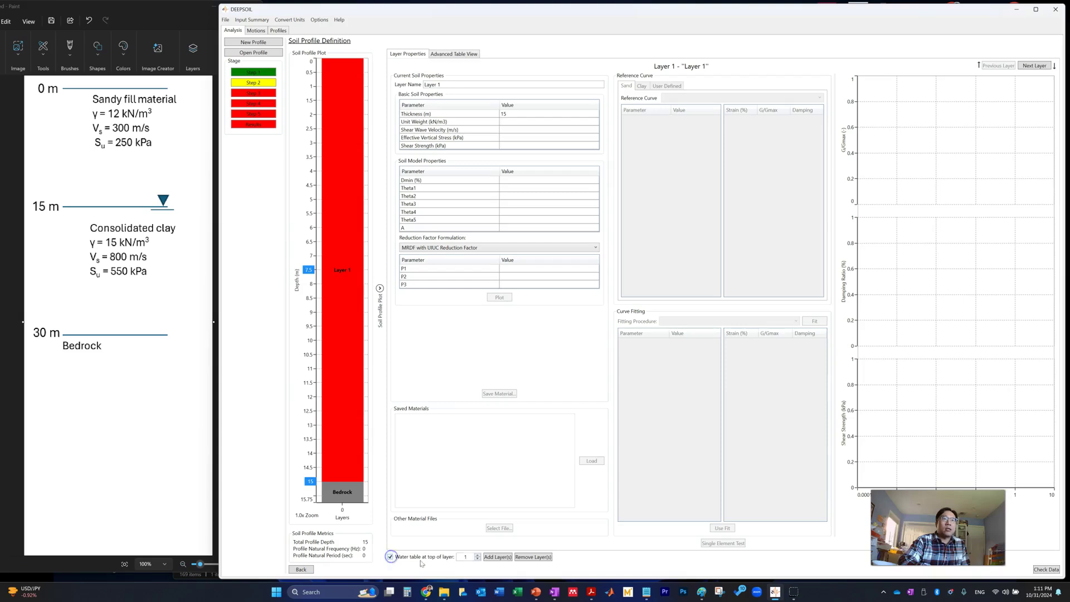
left_click(488, 557)
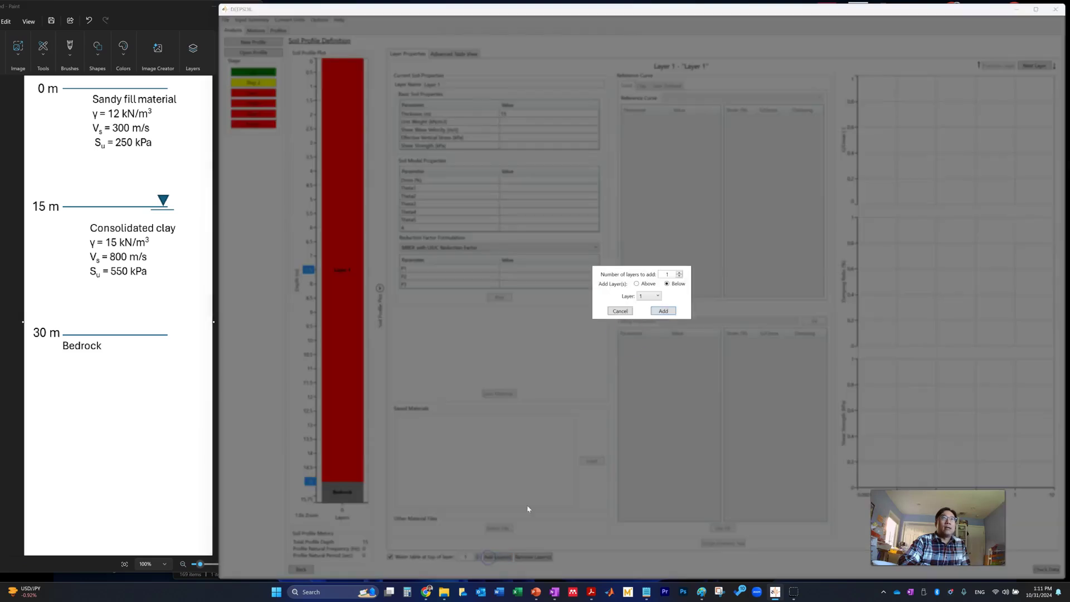
left_click(663, 310)
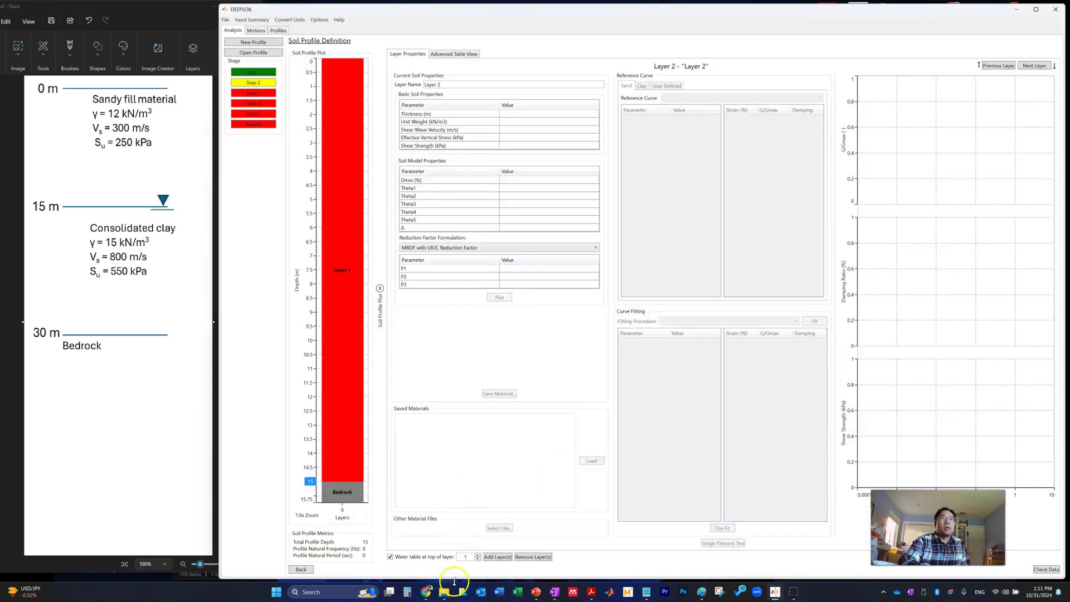
left_click(477, 555)
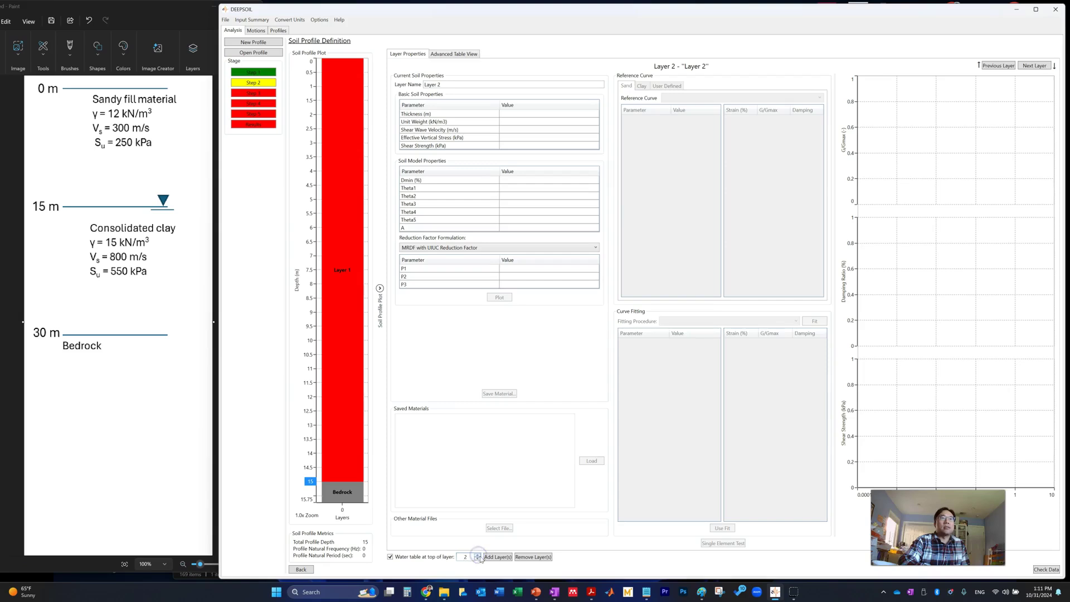
Set the thickness of Layer 2 to 15 m.
left_click(997, 66)
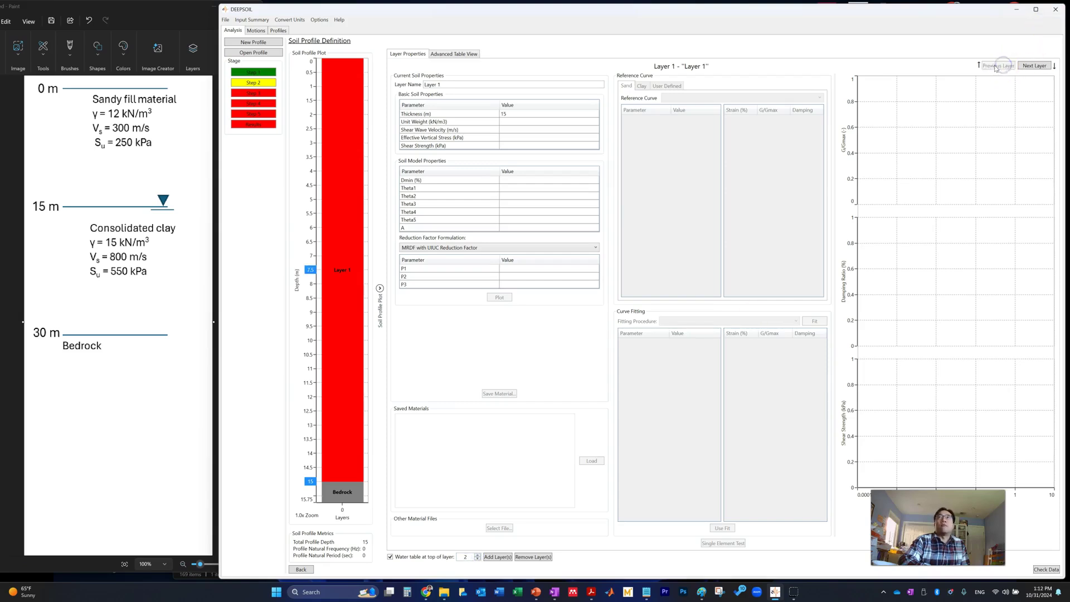
left_click(997, 66)
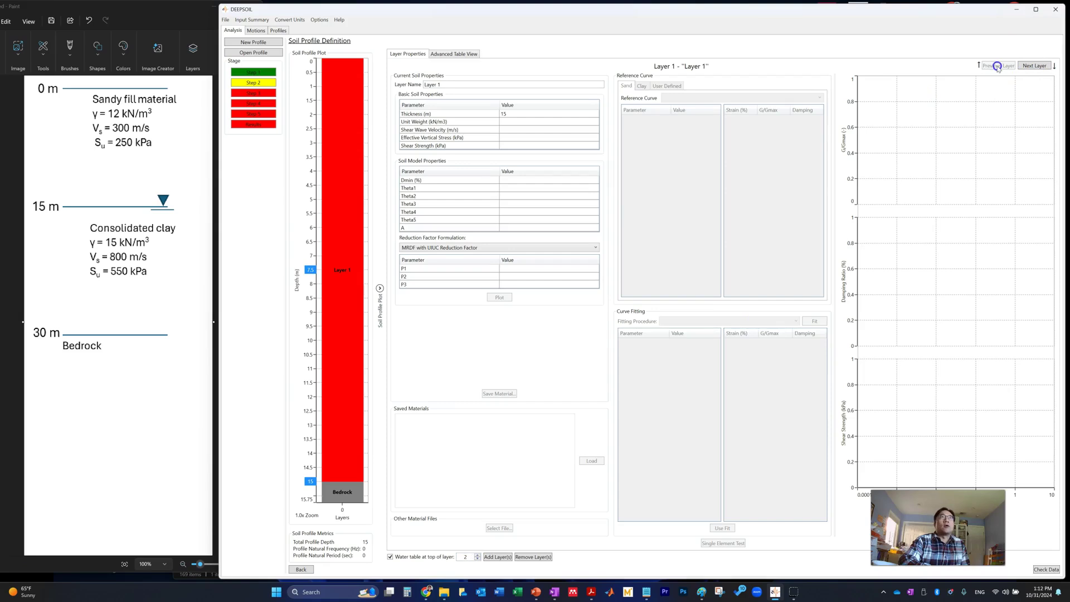
left_click(1033, 66)
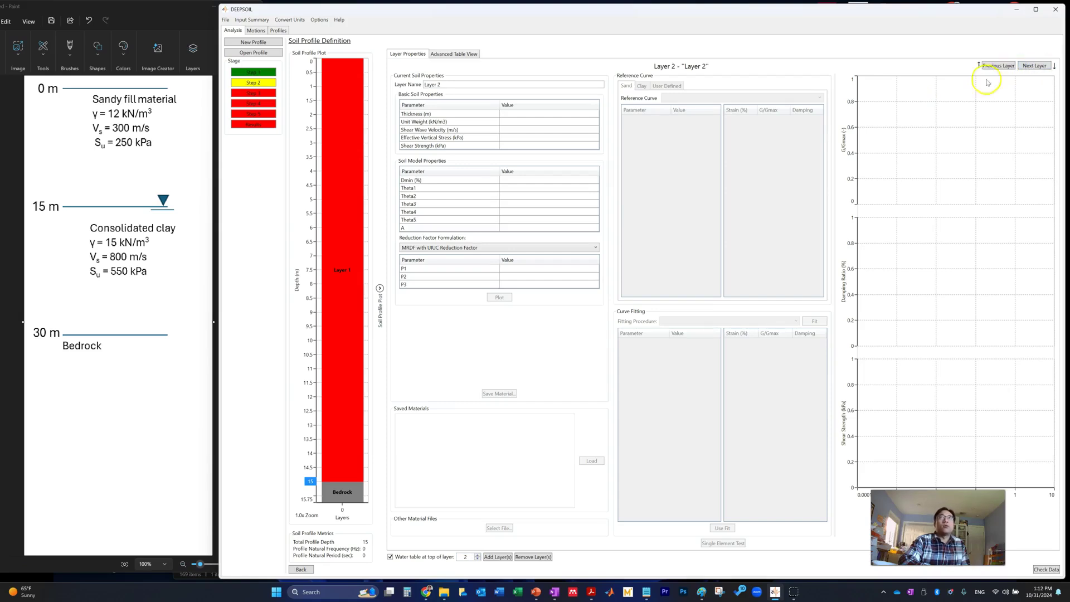
left_click(556, 114)
left_click(556, 114)
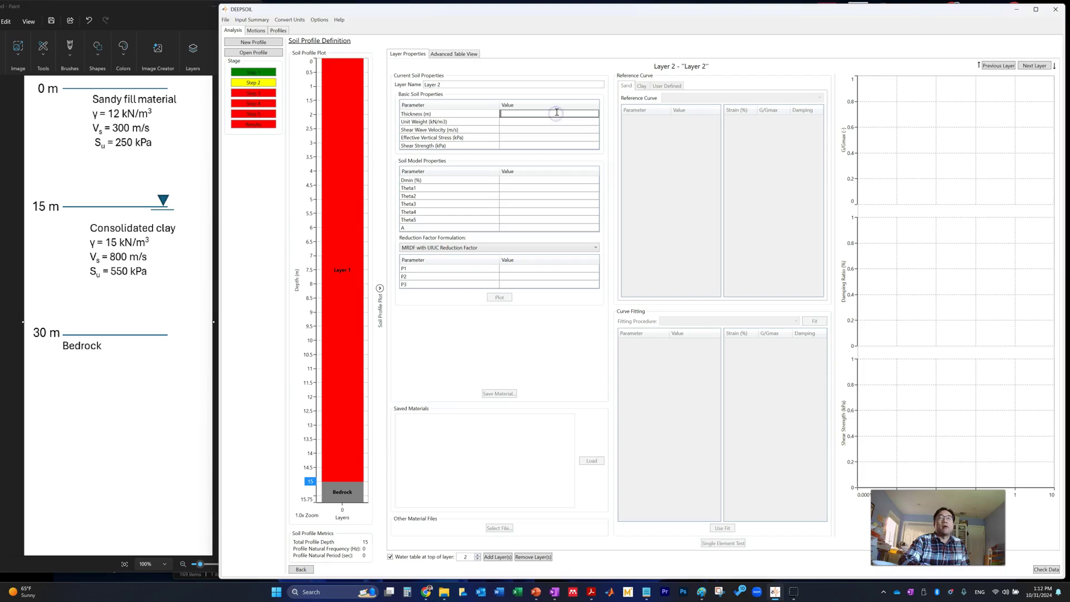
type("15")
key("Return")
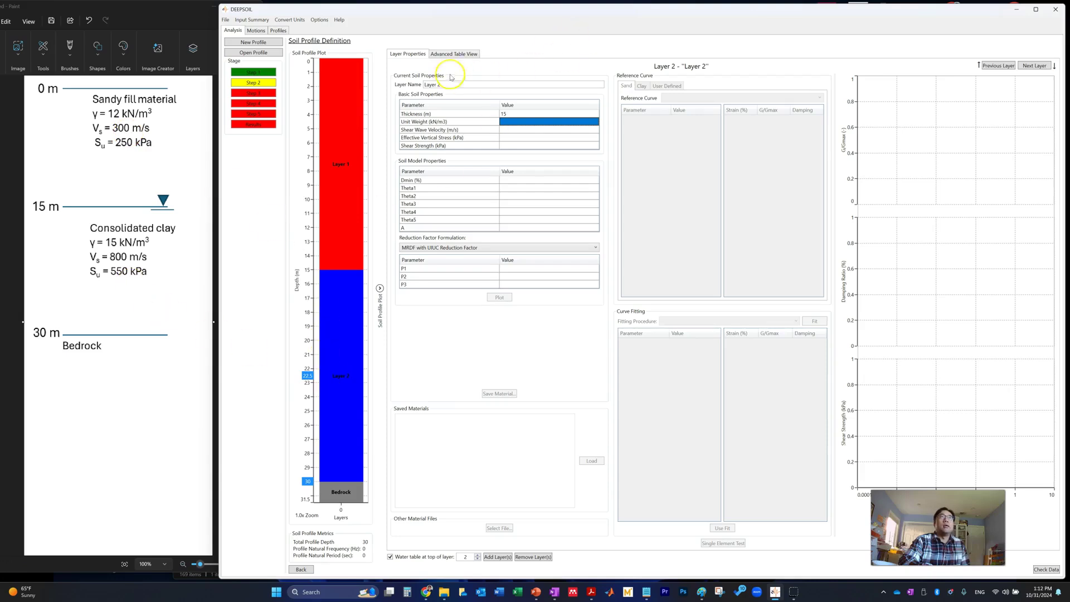
Return to Layer 1 and rename it Sand.
left_click(990, 67)
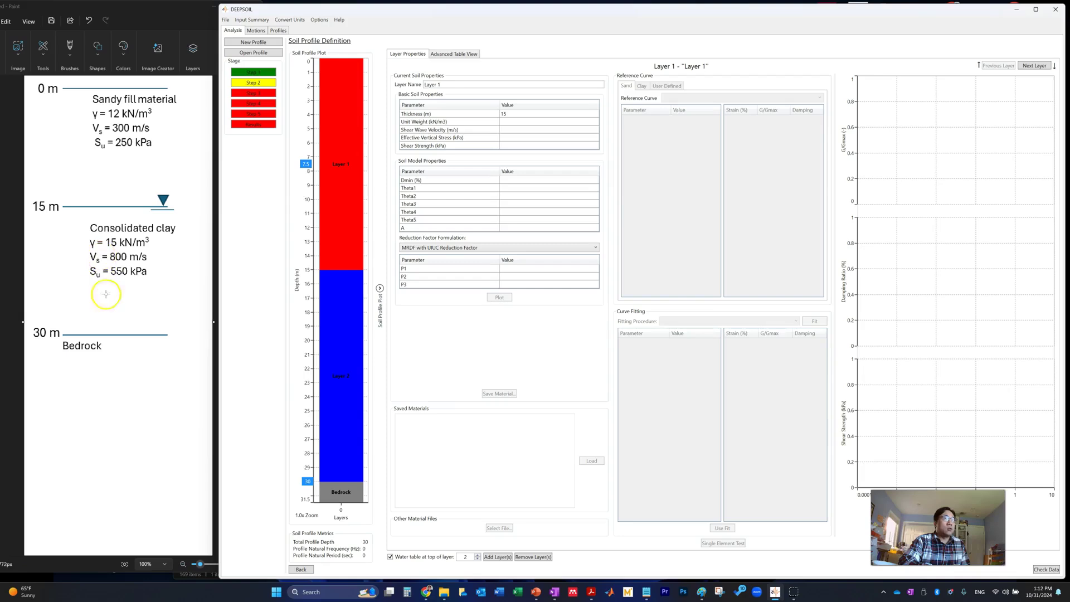
left_click_drag(445, 84, 417, 84)
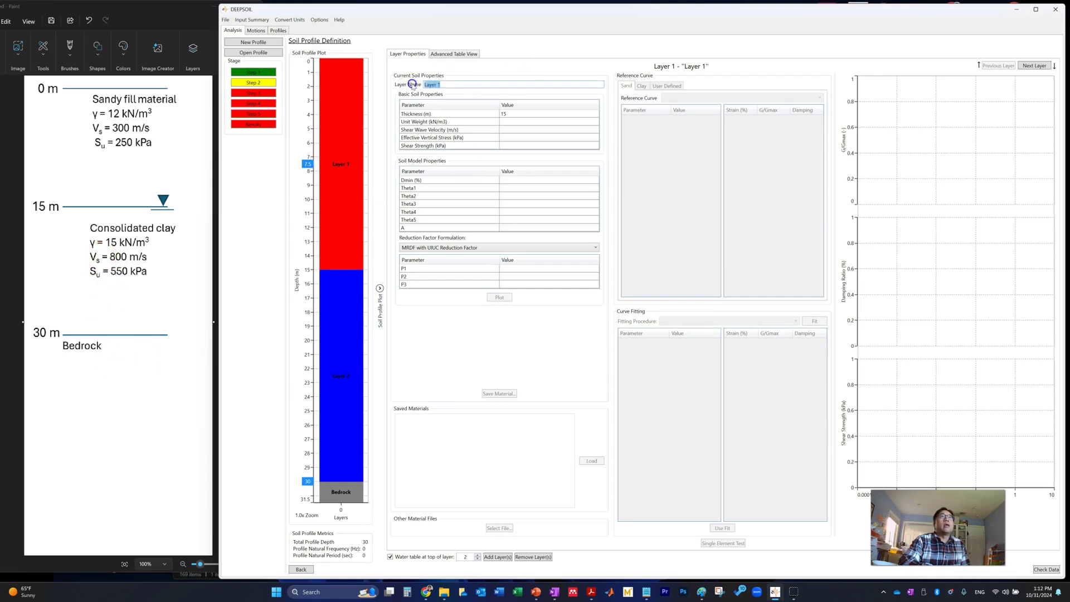
type("Sand")
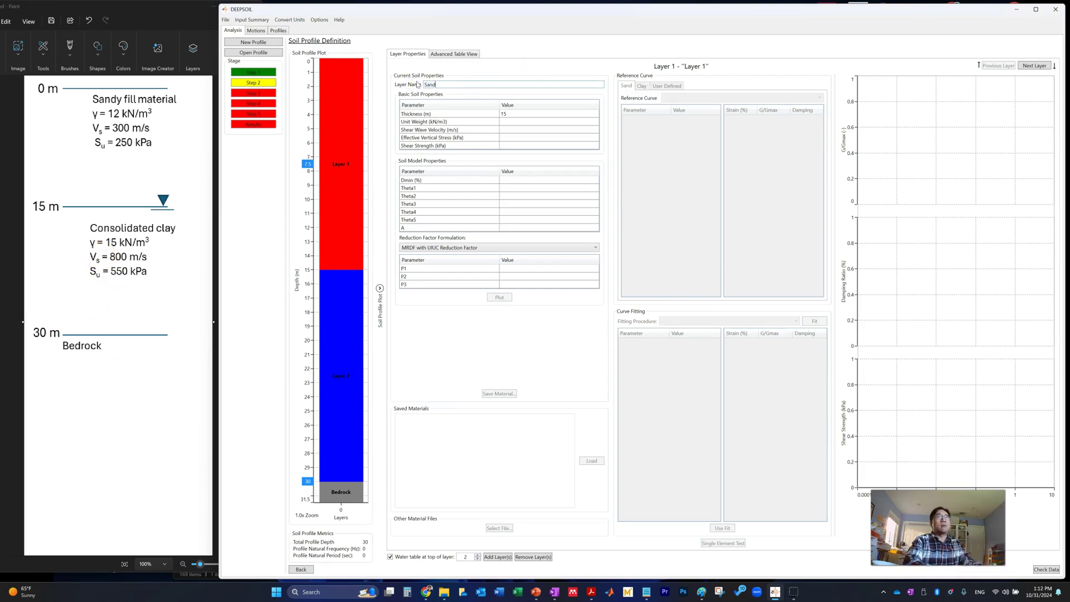
Give the Sand layer a unit weight of 12 kN/m3, shear wave velocity of 300 m/s and shear strength of 250 kPa.
left_click(501, 122)
left_click(504, 123)
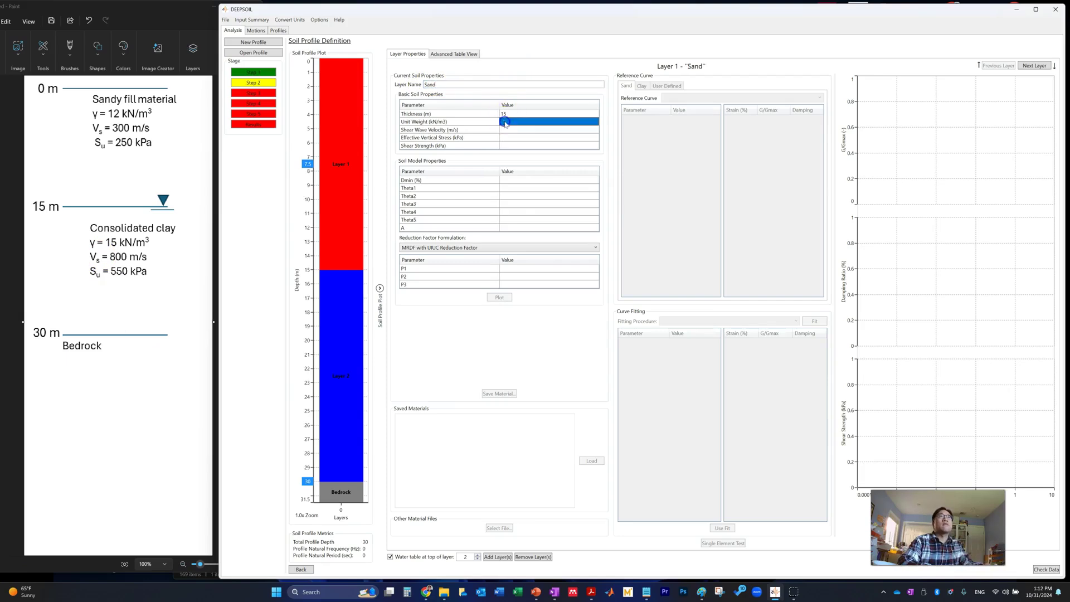
left_click(508, 122)
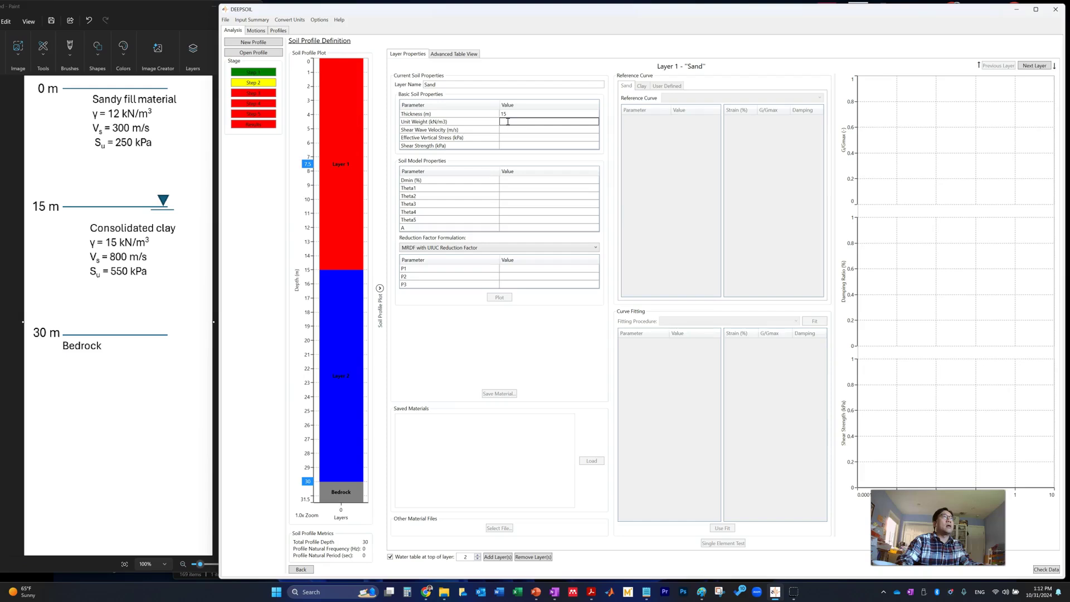
type("12")
left_click(512, 133)
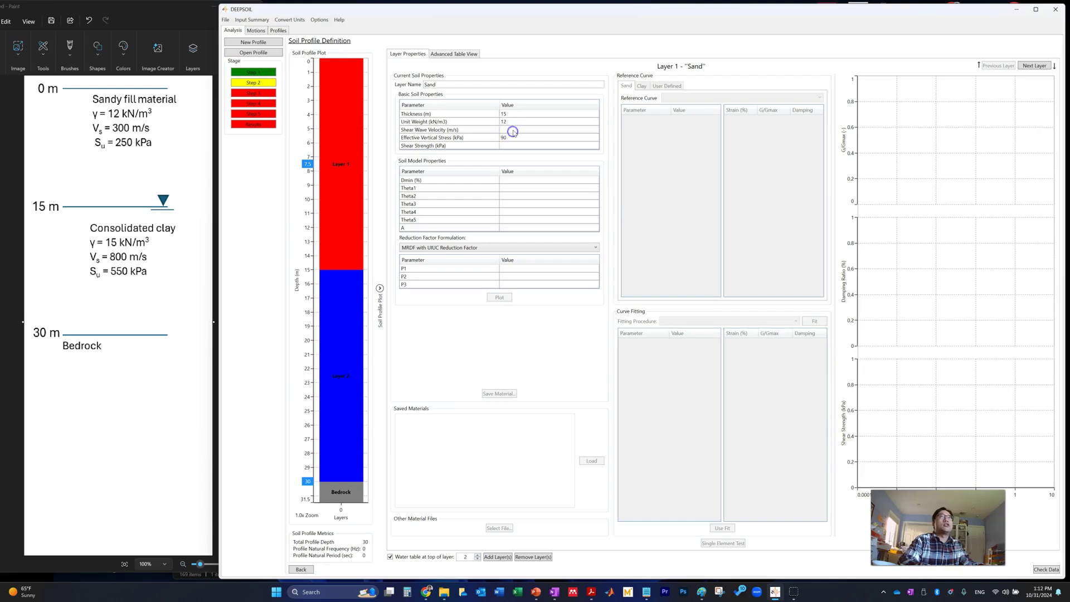
type("300")
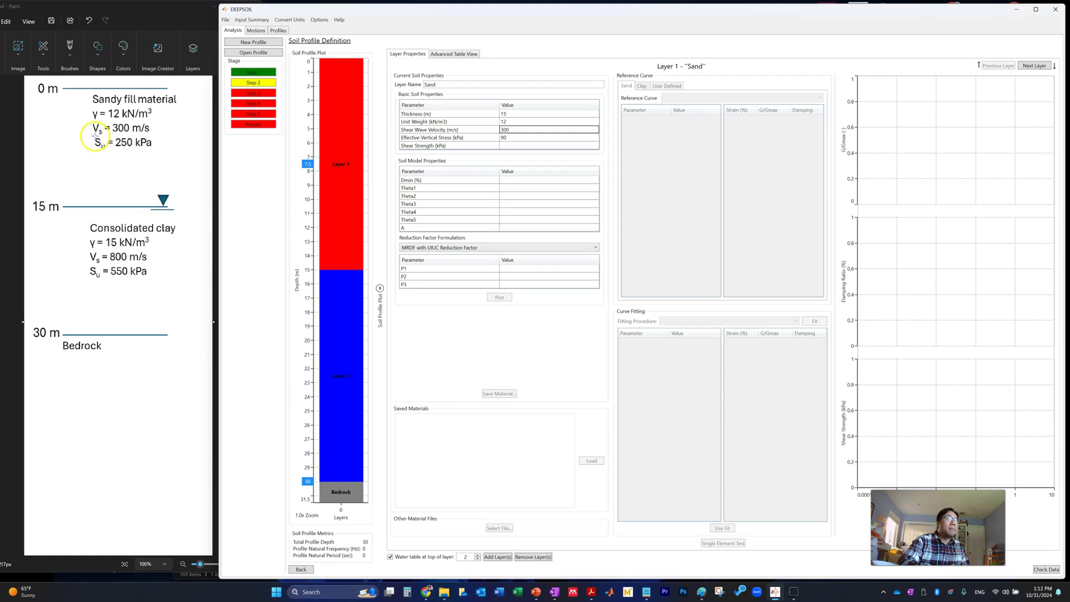
left_click(510, 146)
type("250")
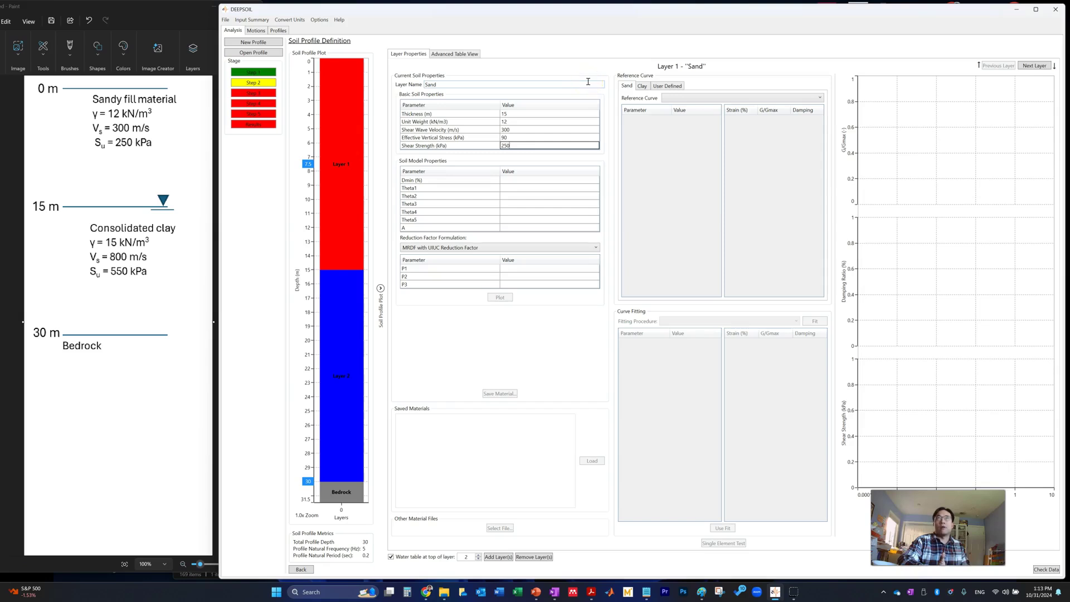
Examine the available Sand, Clay and User Defined reference curve options for the top layer.
left_click(631, 85)
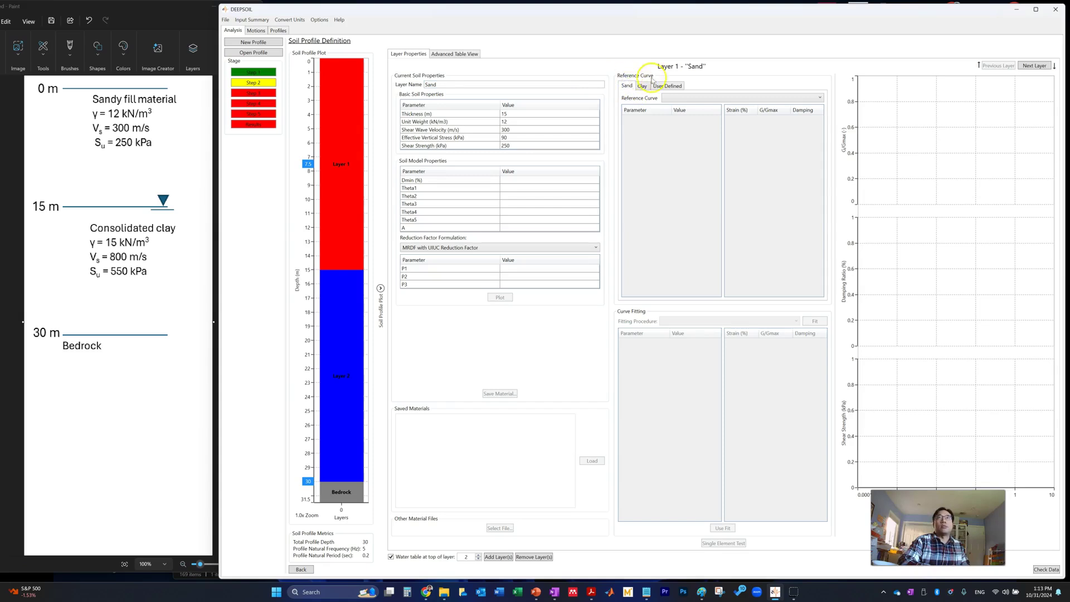
left_click(703, 98)
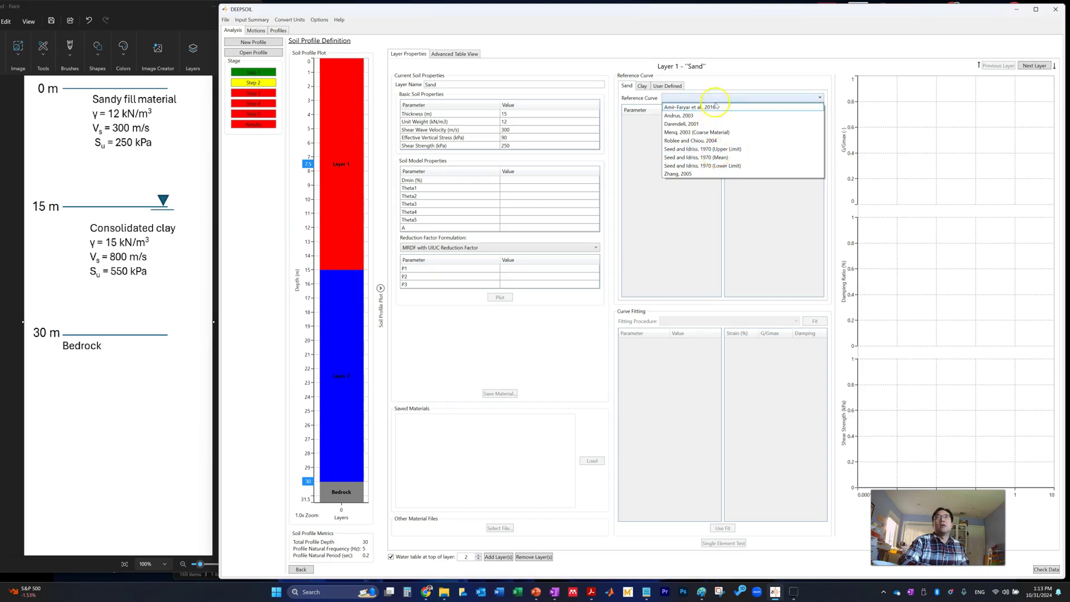
left_click(723, 75)
left_click(641, 87)
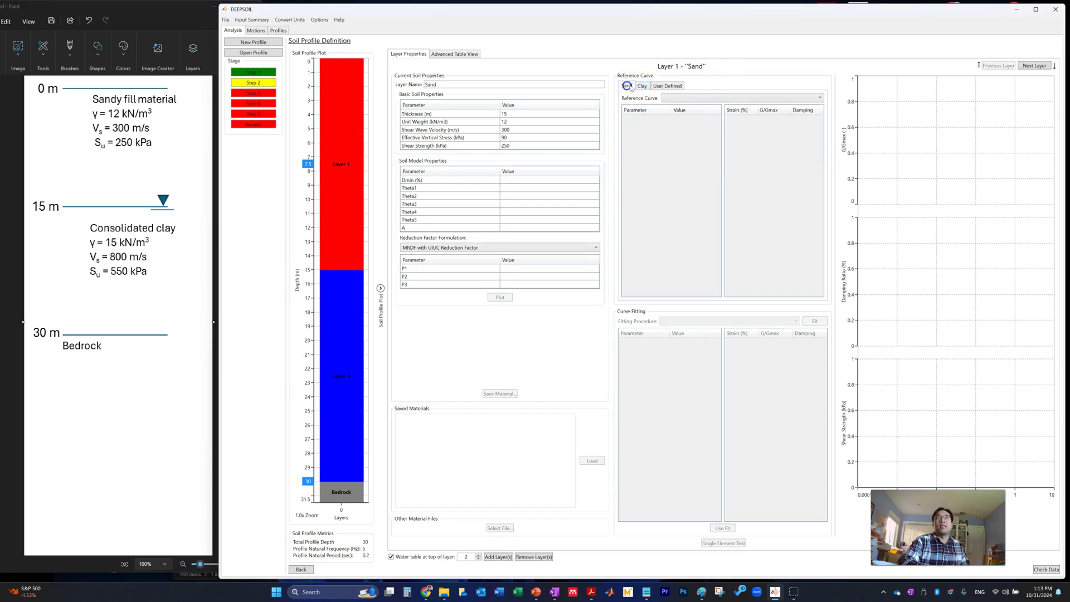
left_click(666, 87)
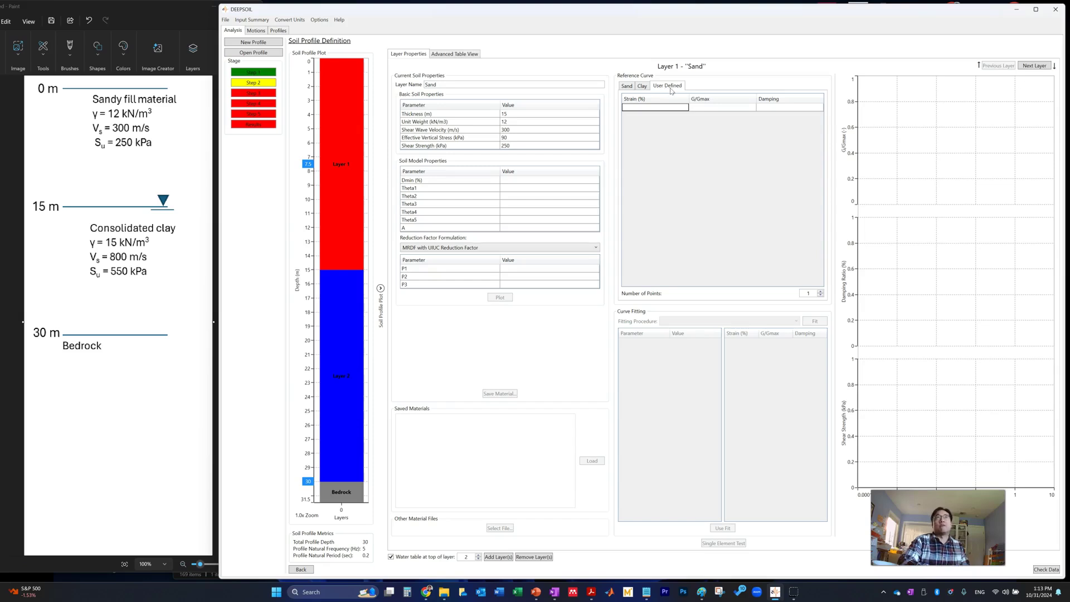
Compare the Seed and Idriss, 1970 (Mean) and (Lower Limit) sand reference curves for the Sand layer.
left_click(627, 88)
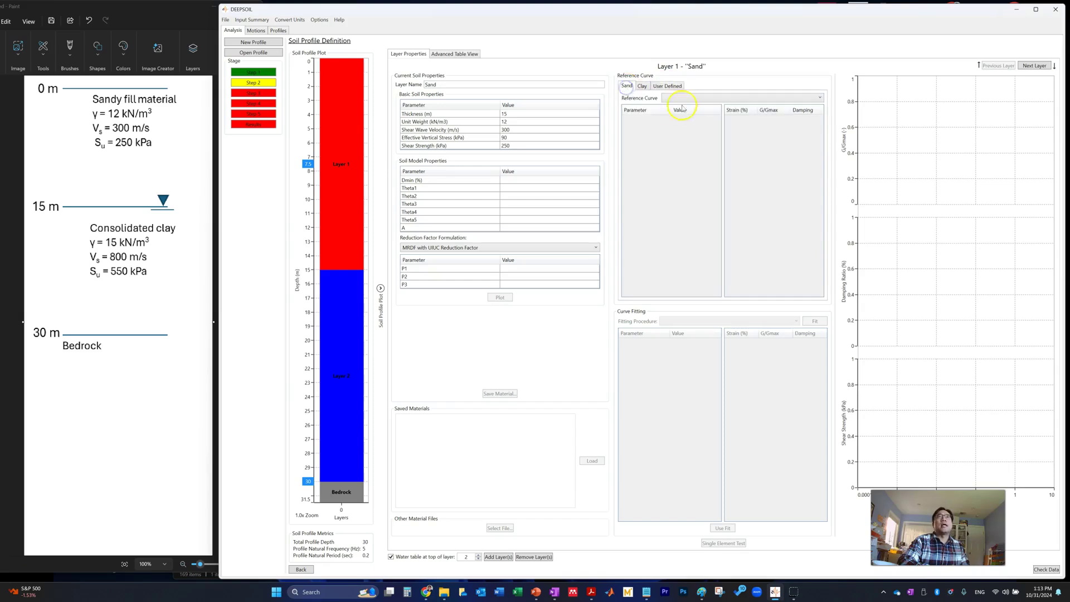
left_click(686, 97)
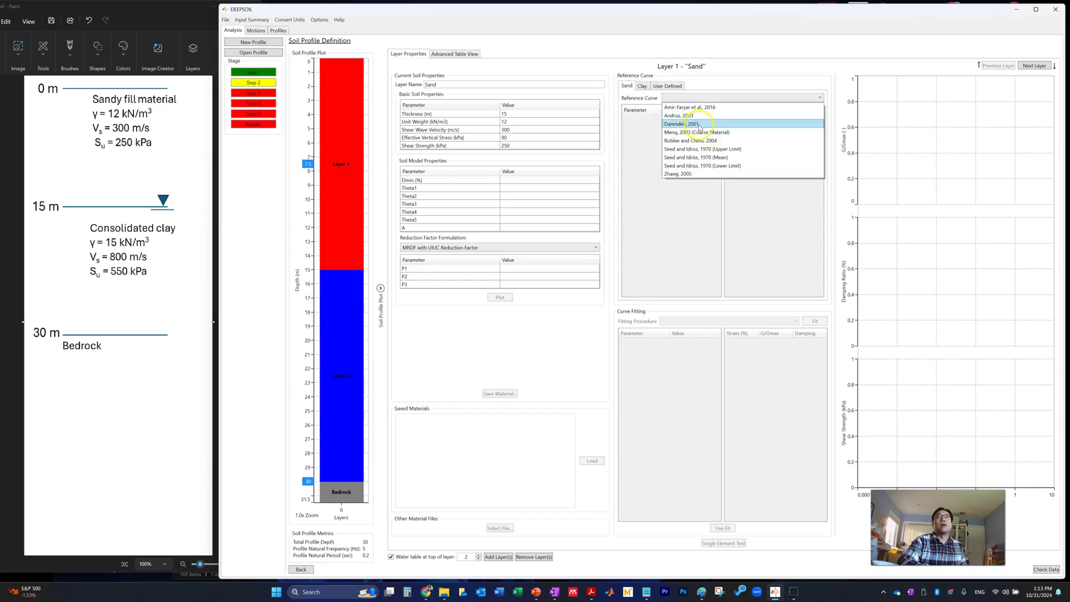
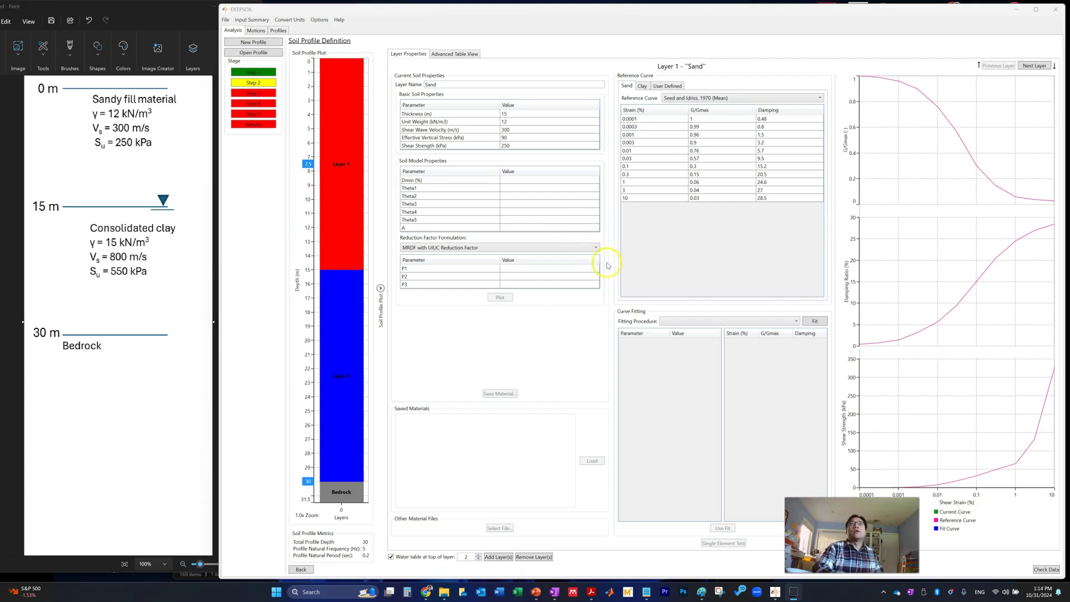
left_click(685, 98)
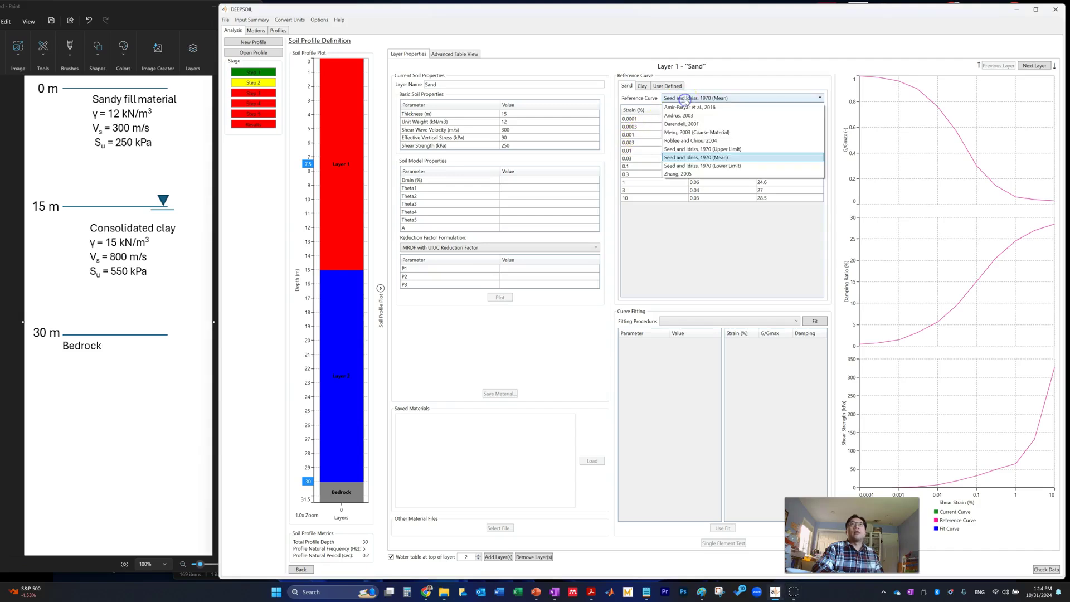
left_click(698, 165)
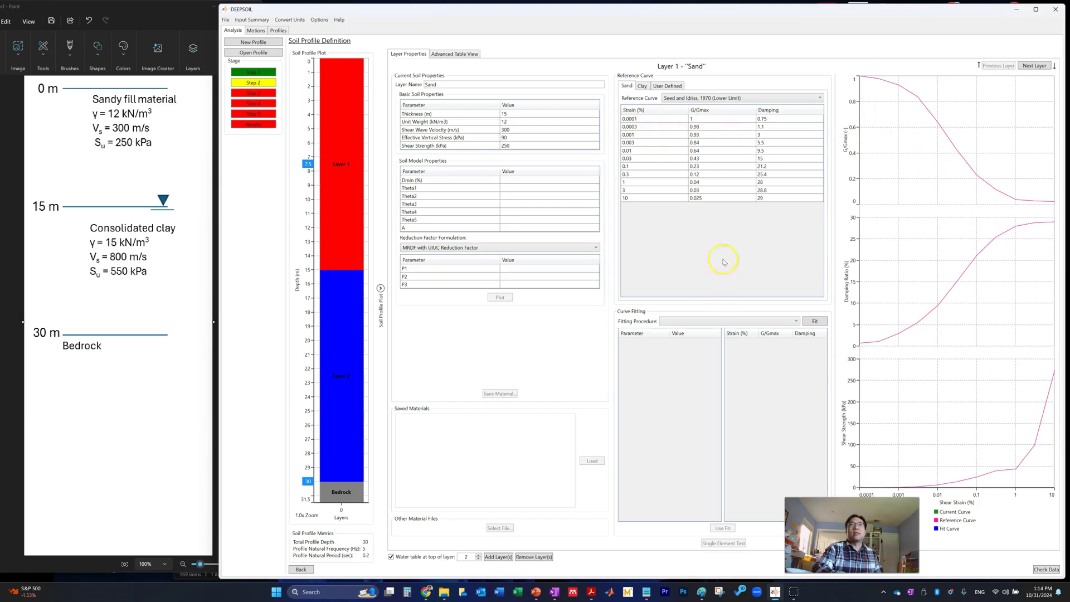
Examine the input parameters required by the Menq, 2003 (Coarse Material) and Darendeli, 2001 sand reference curves.
left_click(674, 100)
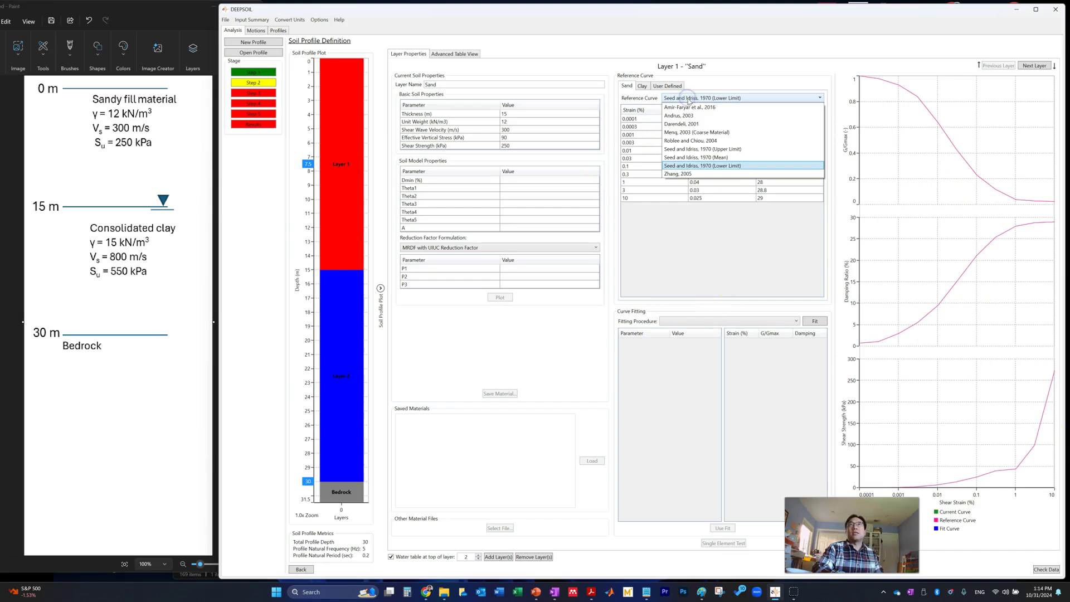
left_click(704, 133)
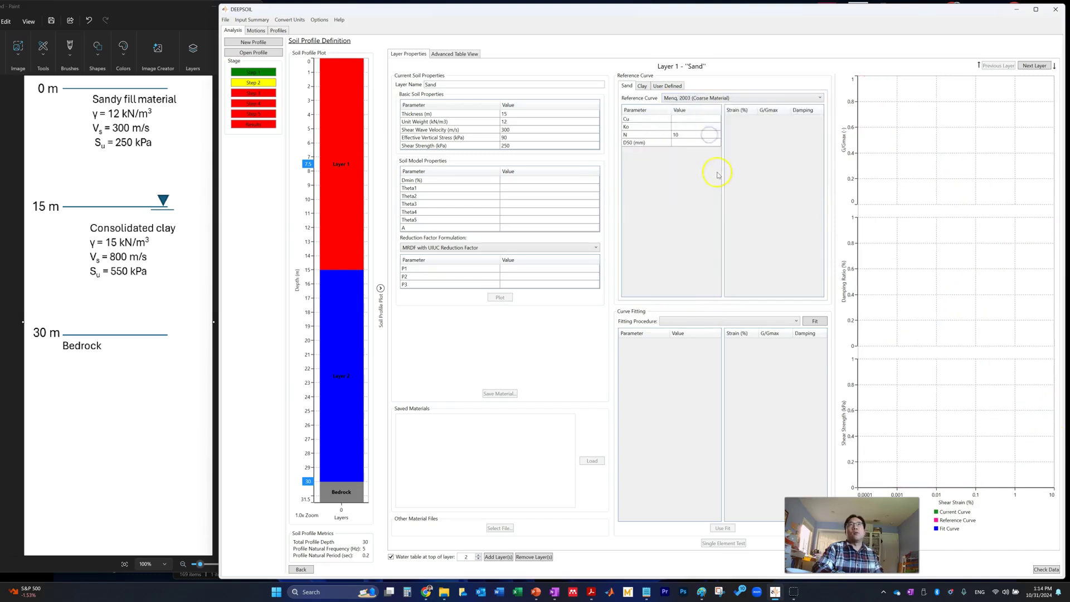
left_click(702, 102)
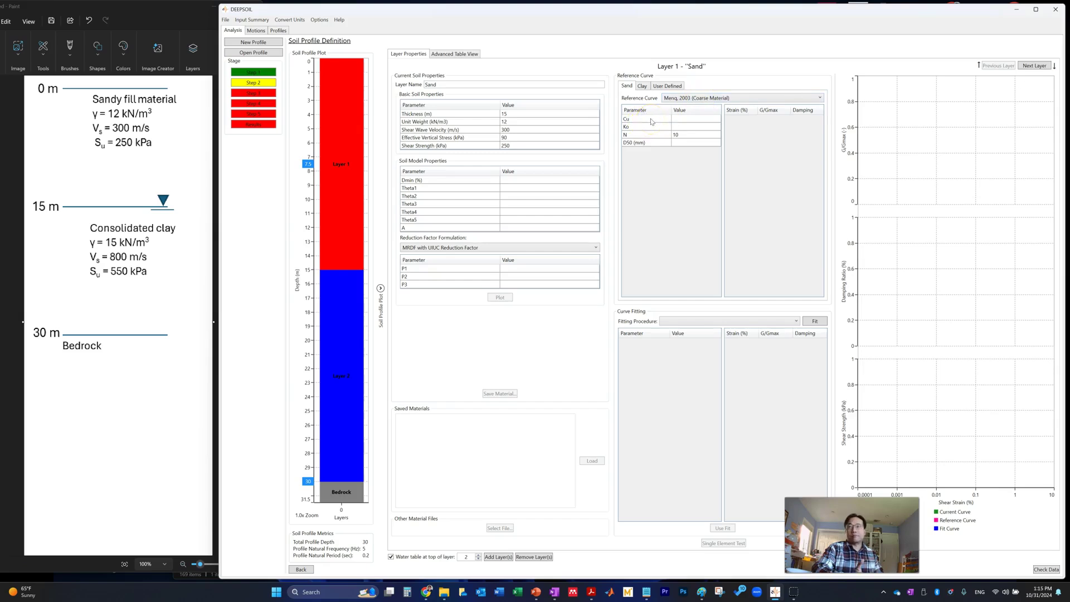
left_click(656, 146)
left_click(635, 124)
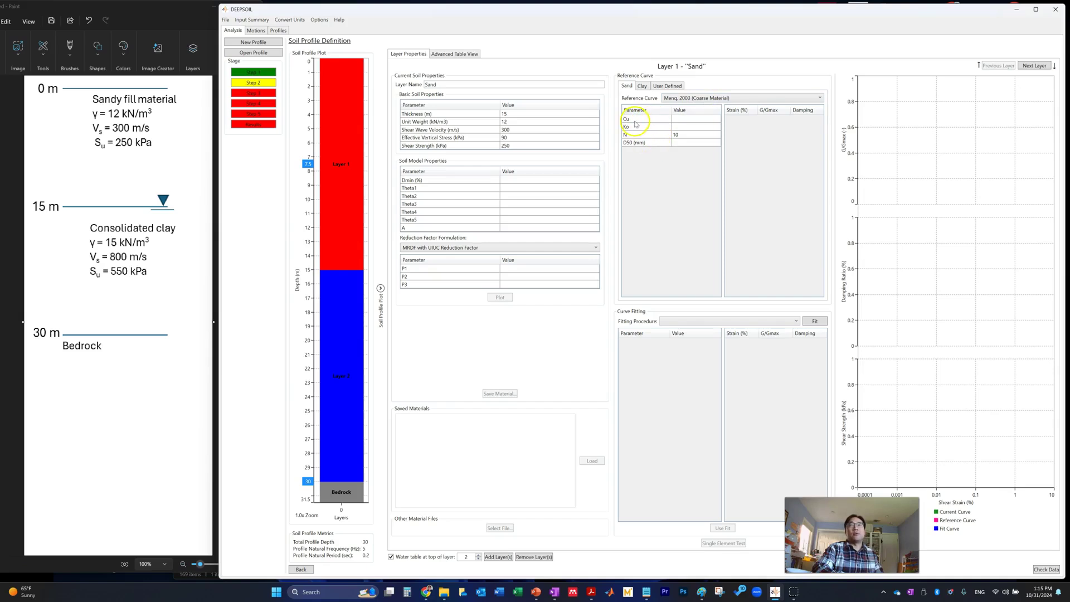
left_click(637, 149)
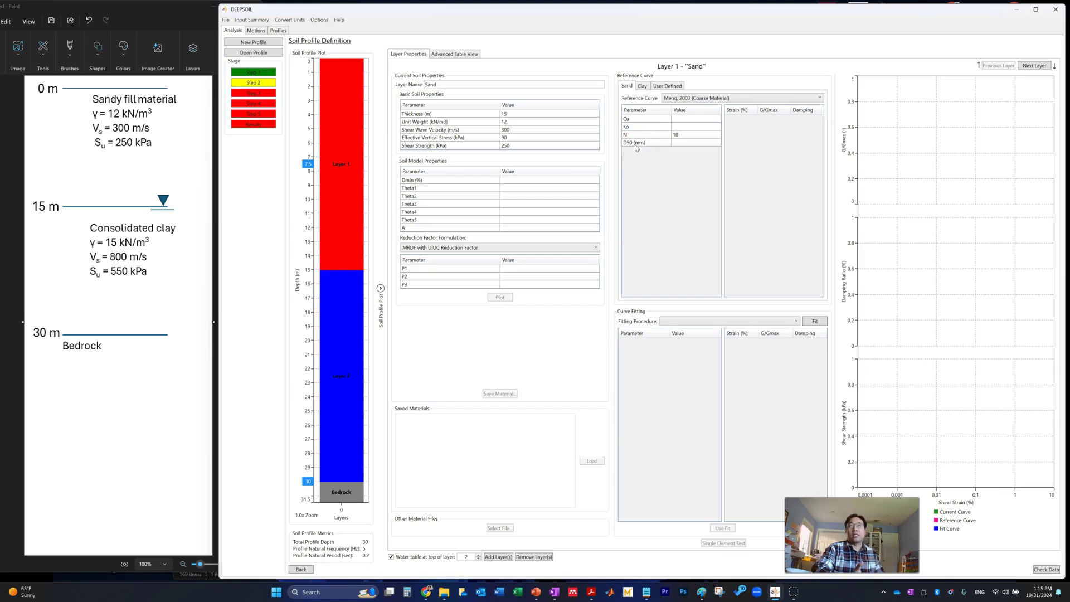
left_click(638, 129)
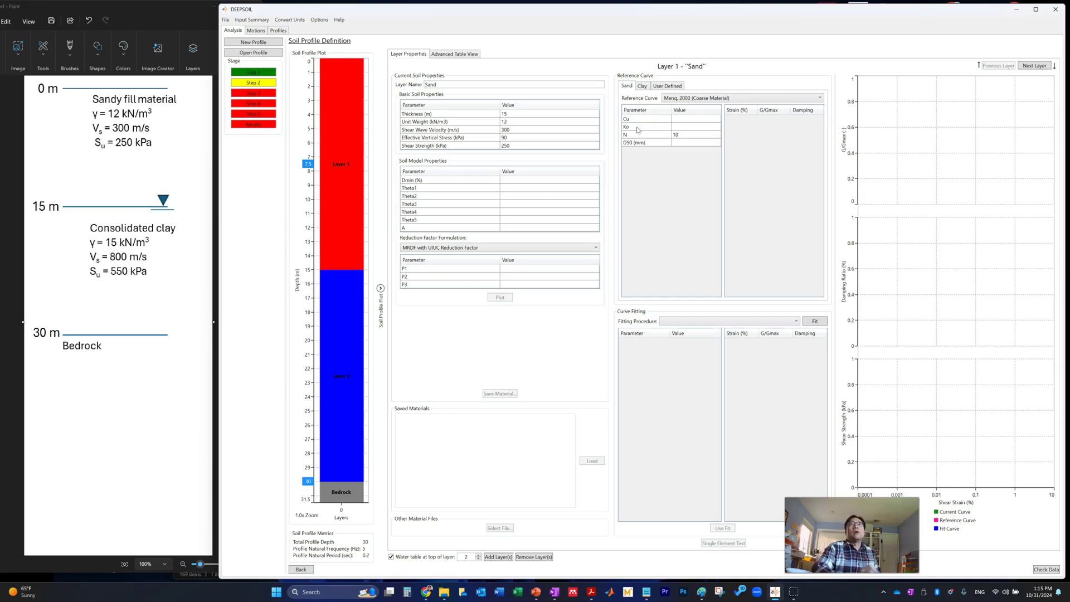
left_click(681, 102)
left_click(678, 119)
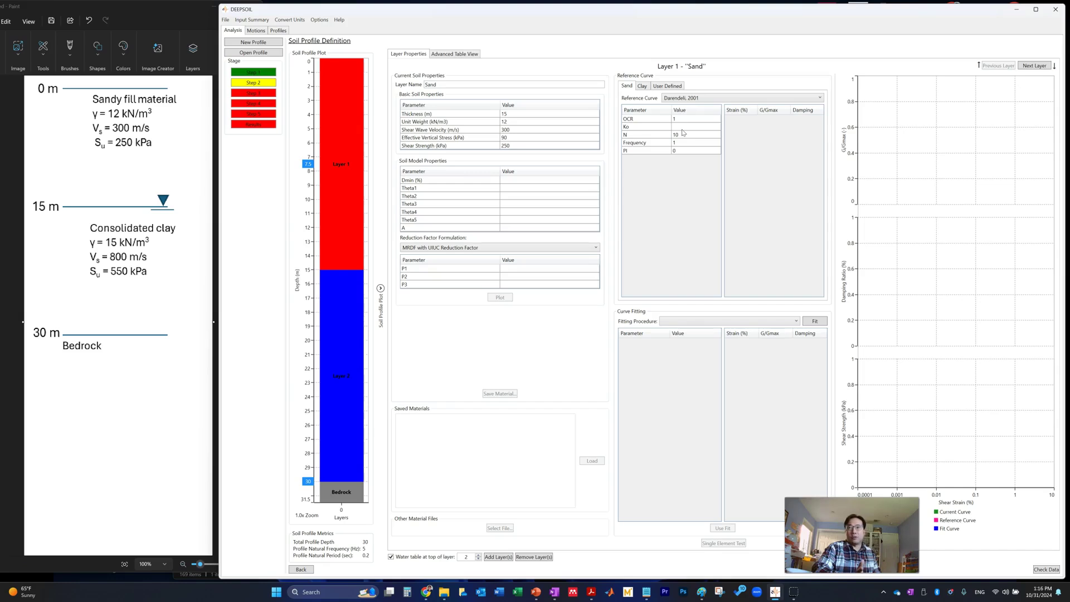
Assign the Seed and Idriss, 1970 (Lower Limit) reference curve to the Sand layer.
left_click(705, 96)
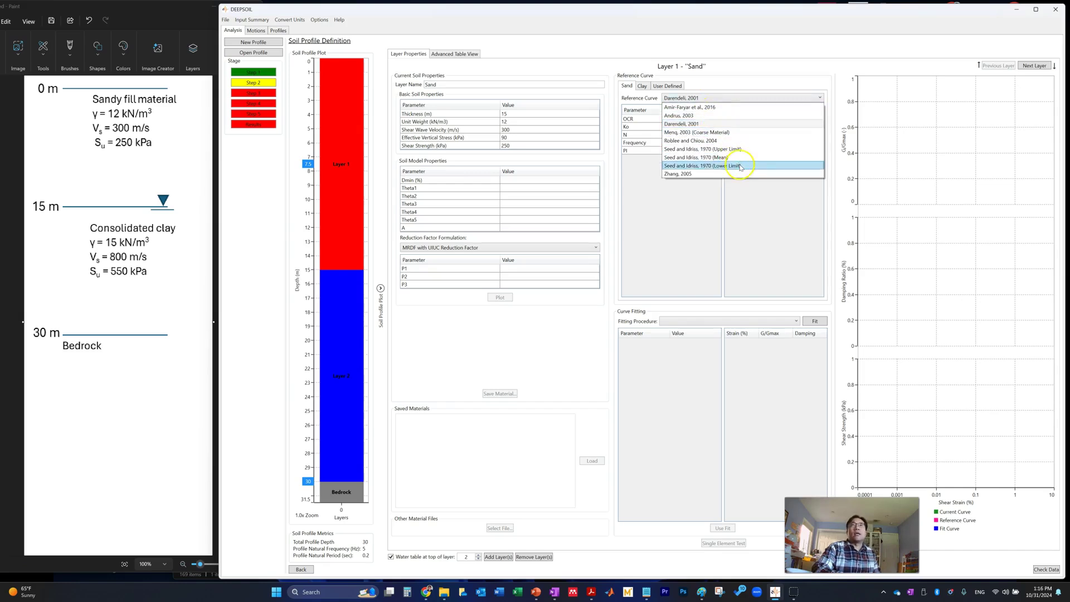
left_click(699, 169)
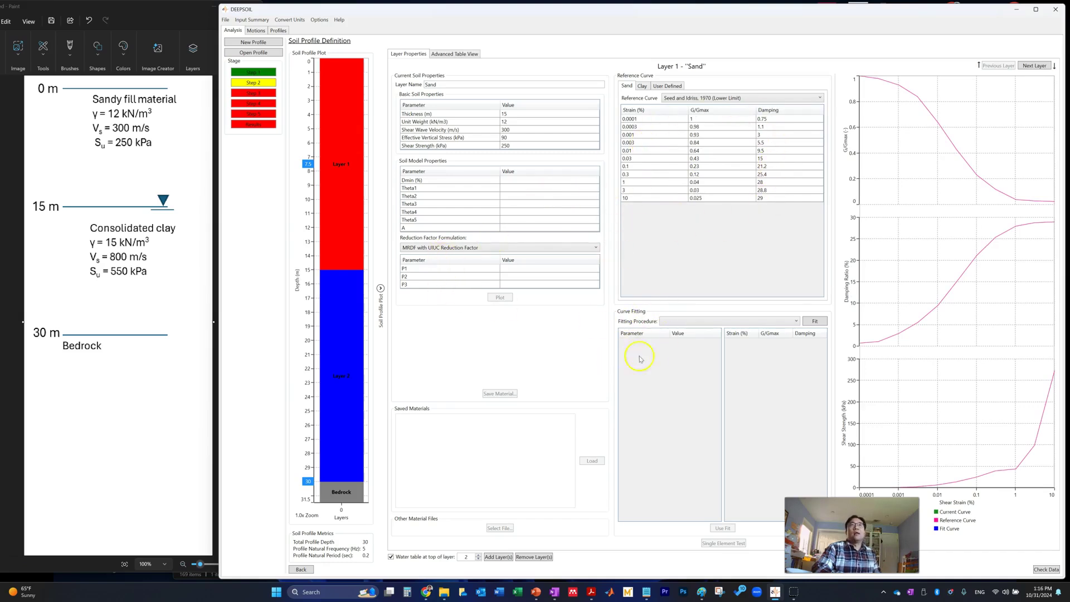
Fit the Sand layer's reference curve using MRDF with Darendeli Reduction Factor and the default fitting limits.
left_click(701, 321)
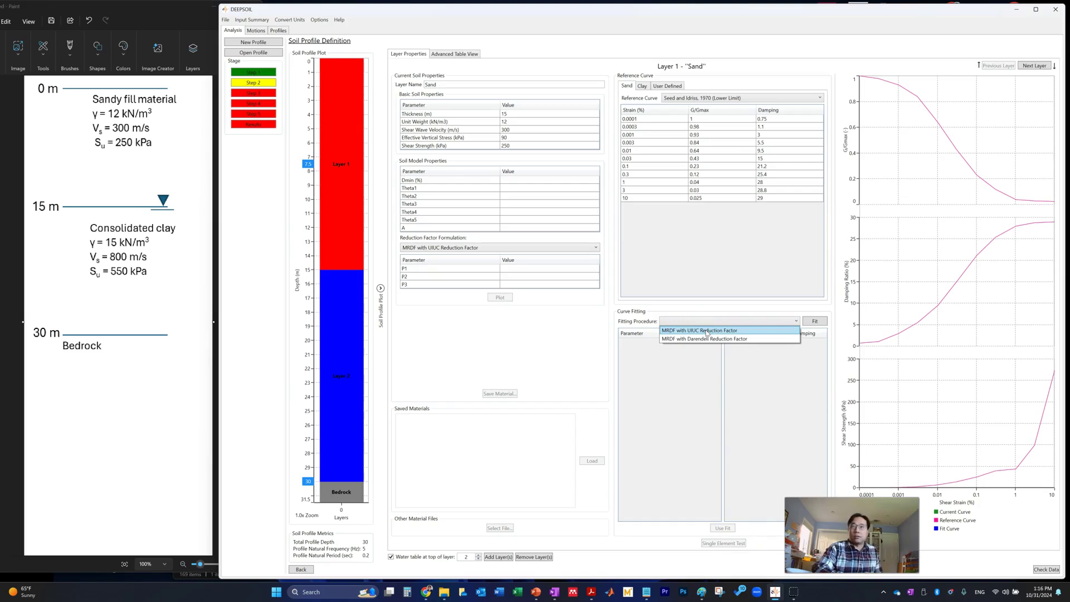
left_click(708, 333)
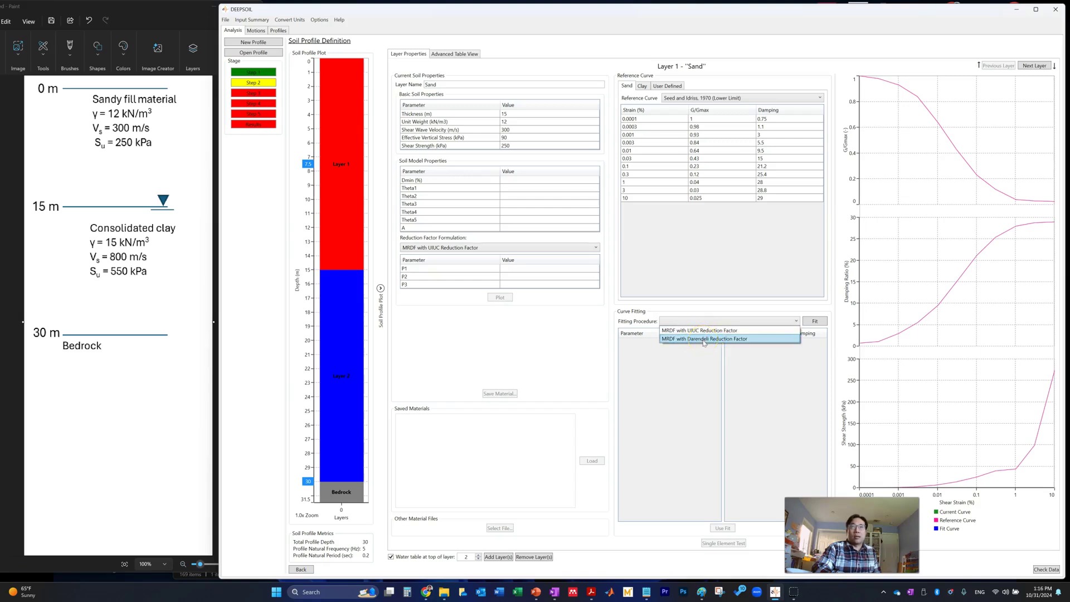
left_click(702, 340)
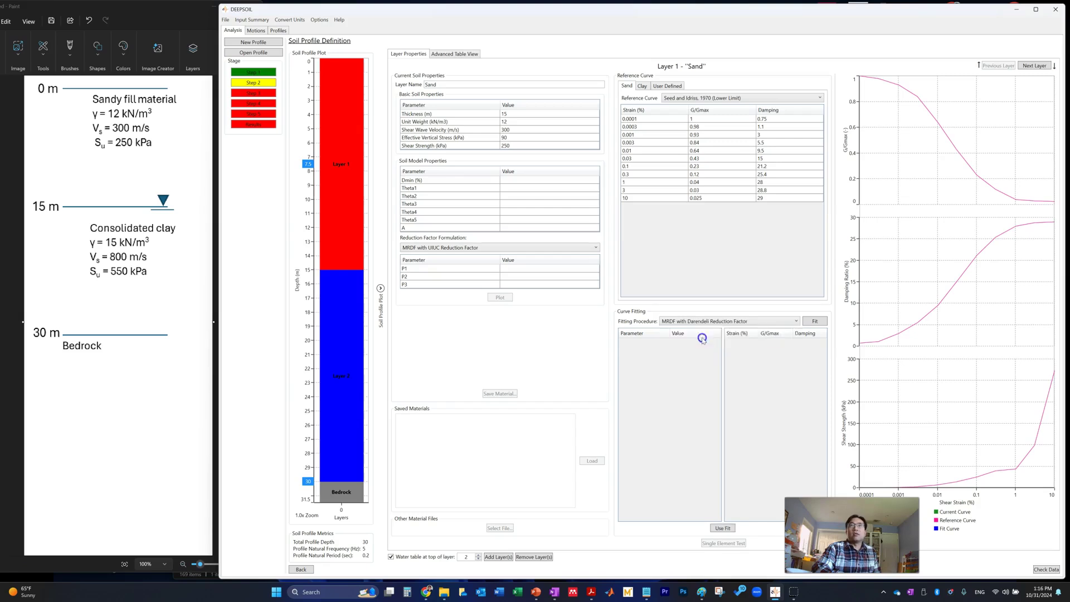
left_click(813, 323)
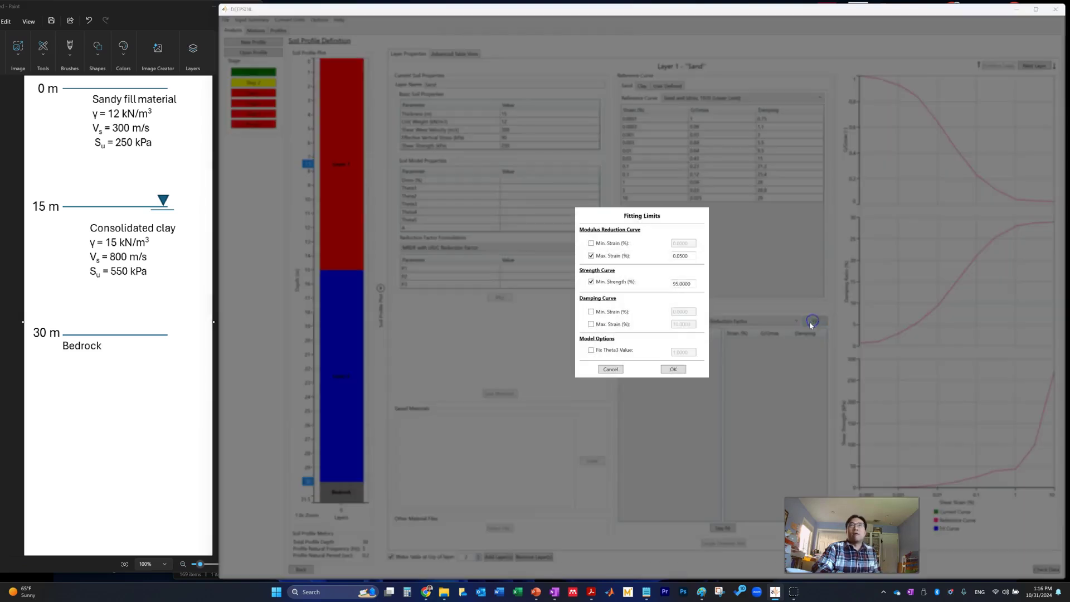
left_click(609, 280)
left_click(613, 256)
left_click(685, 255)
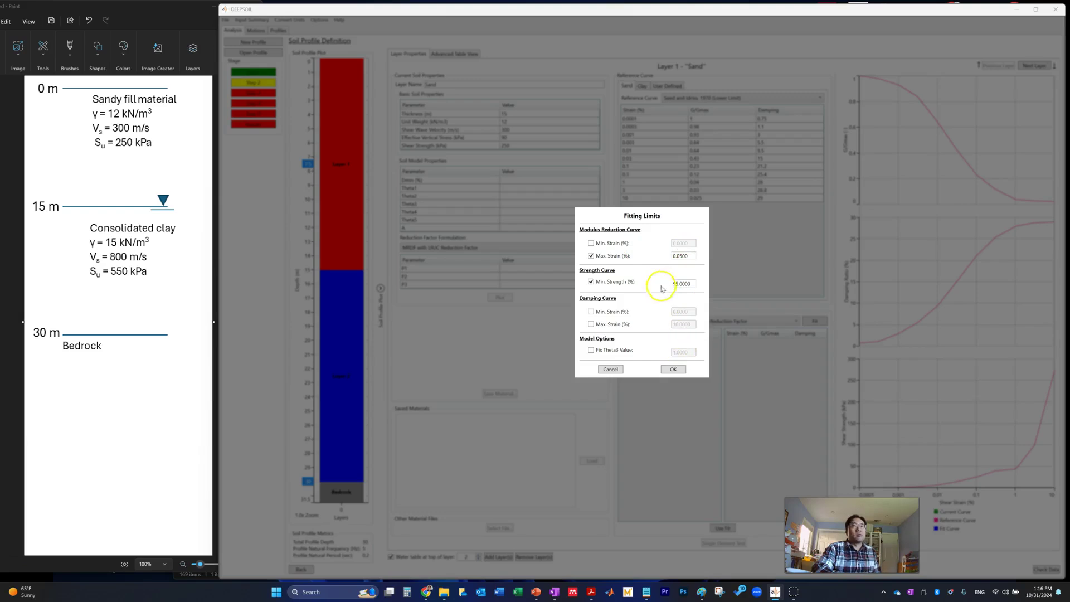
left_click(673, 370)
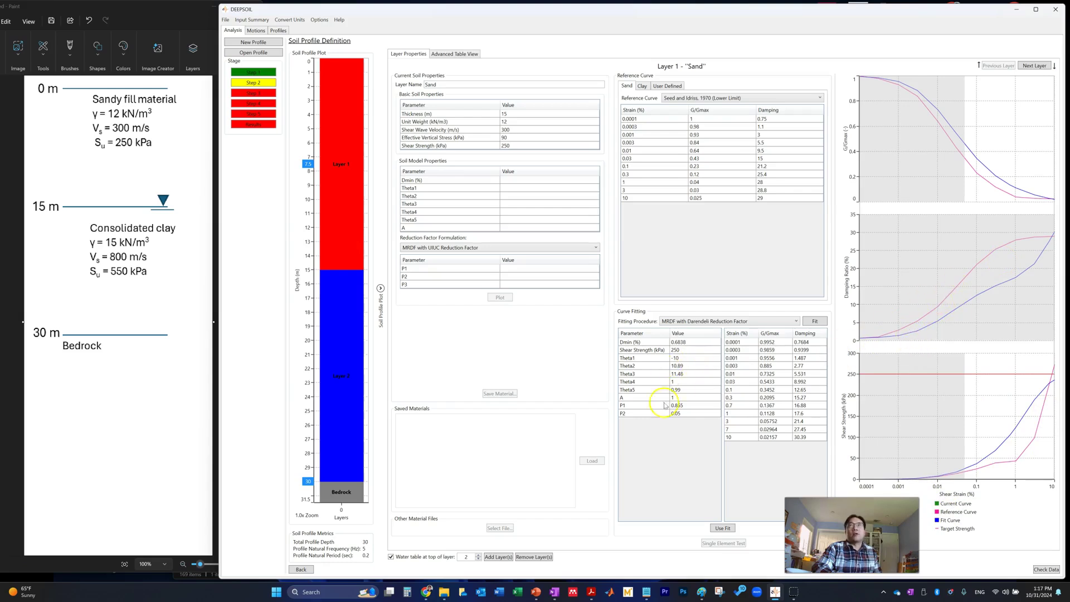
Refit the Sand layer's reference curve using MRDF with UIUC Reduction Factor, accepting the default fitting limits.
left_click(718, 322)
left_click(719, 333)
left_click(815, 323)
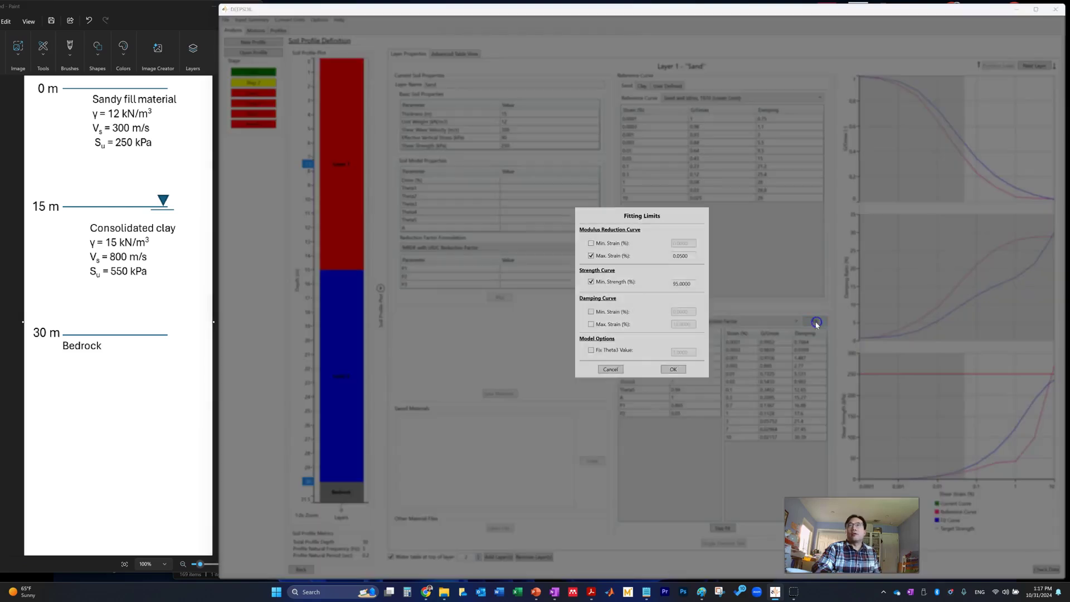
left_click(674, 370)
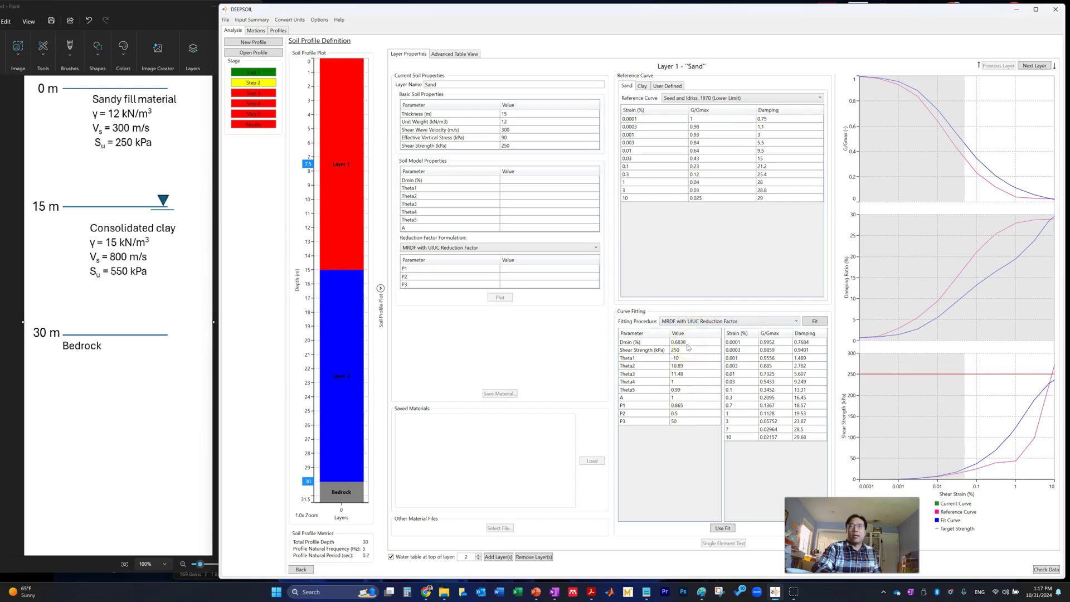
Set the Sand layer's soil model parameters Dmin to 0.6838 % and Theta1 to -10.
double_click(499, 180)
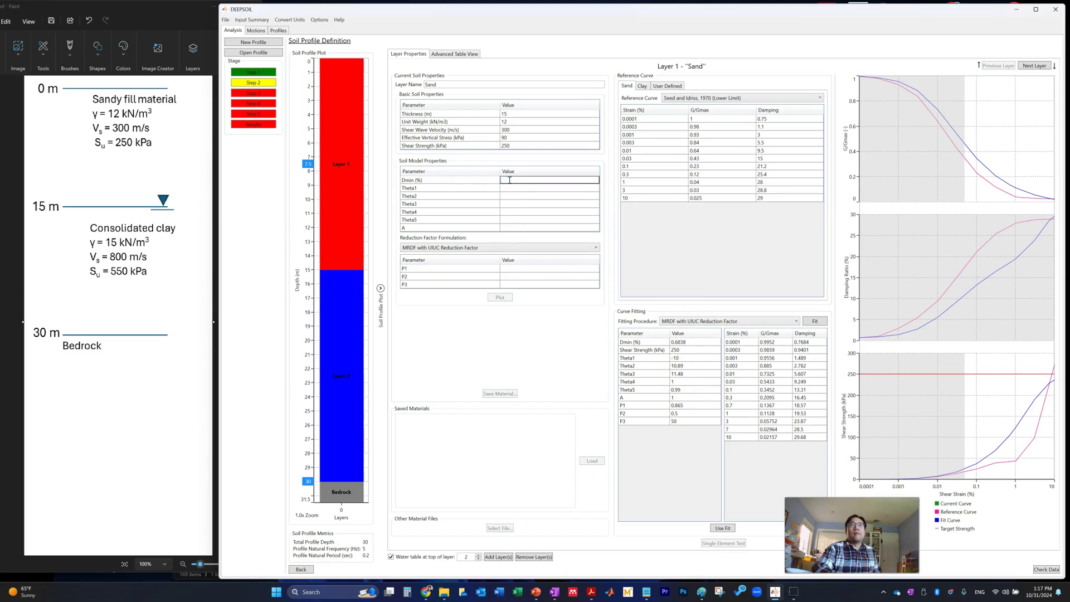
type("0.6838")
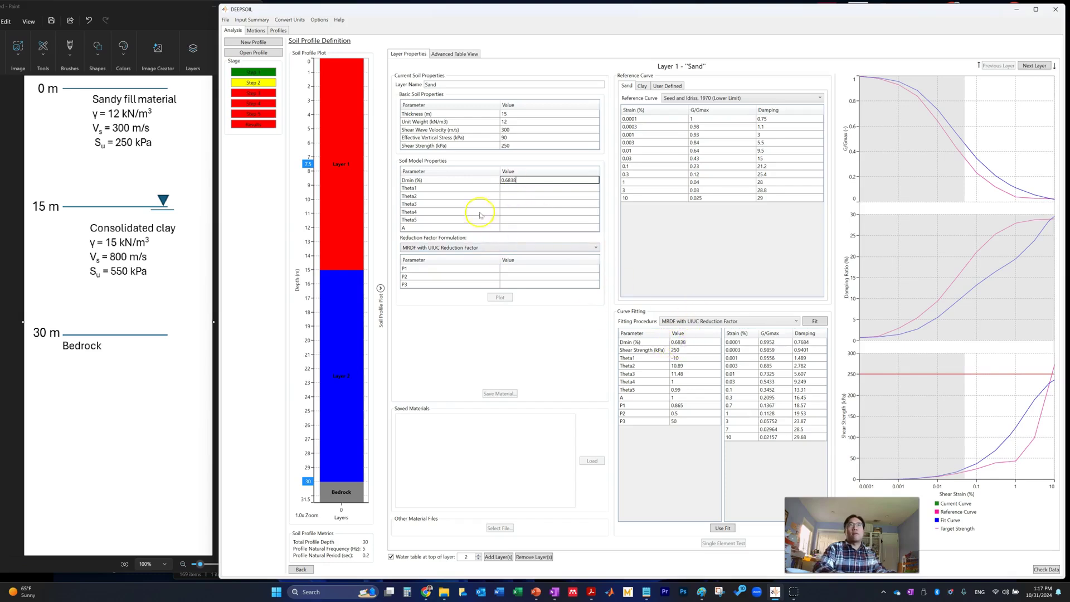
left_click(519, 179)
left_click(519, 188)
left_click(520, 189)
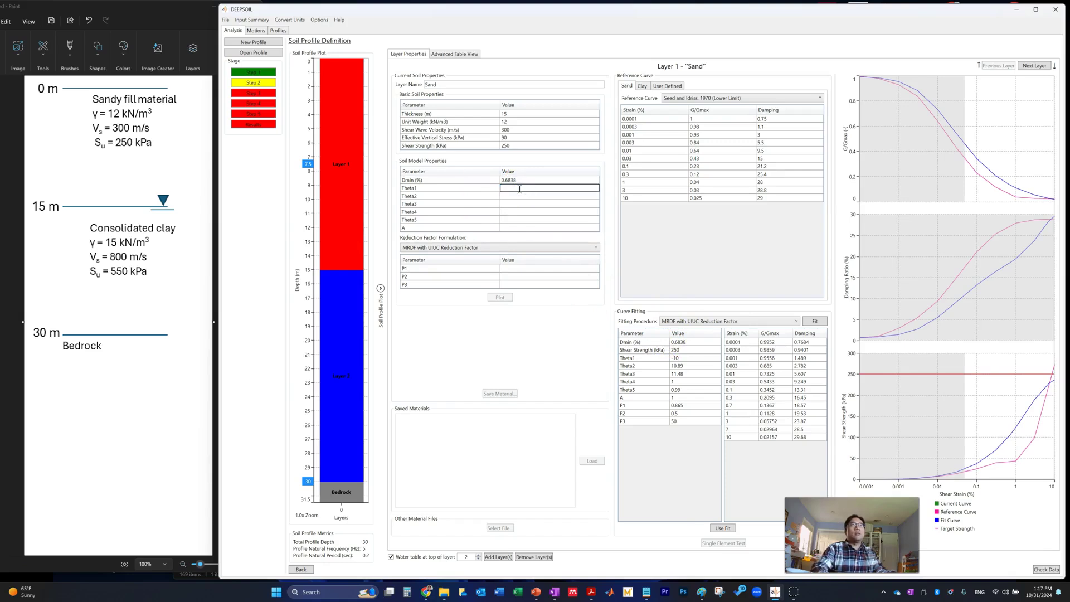
type("-10")
key("Return")
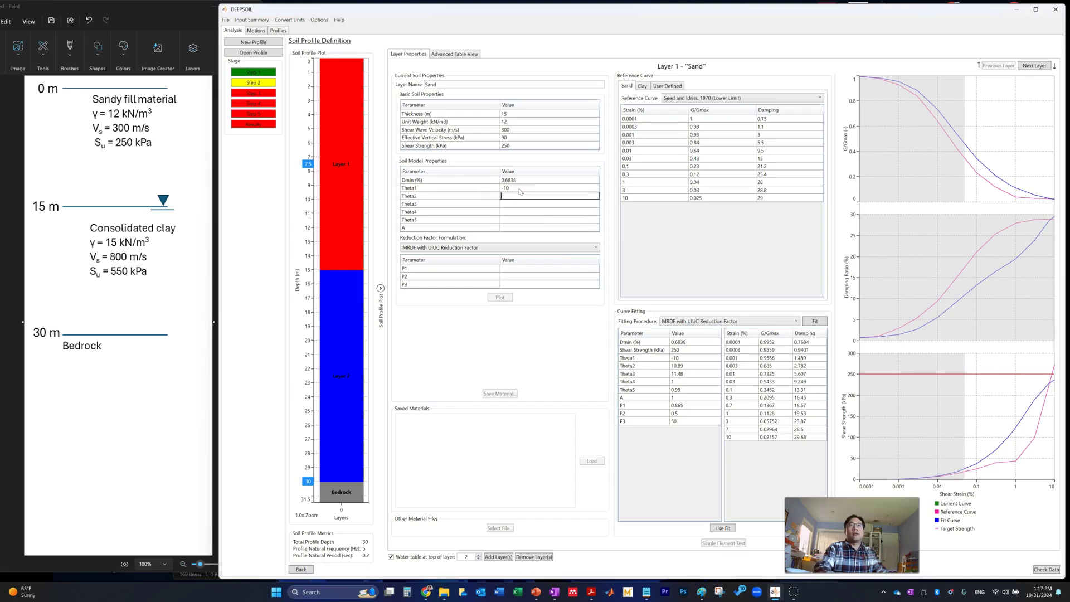
Set the Sand layer's Theta2 to 10.89, Theta3 to 11.48, Theta4 to 1, Theta5 to 0.99 and A to 1.
key("Return")
type("11.48")
key("Return")
type("1")
key("Return")
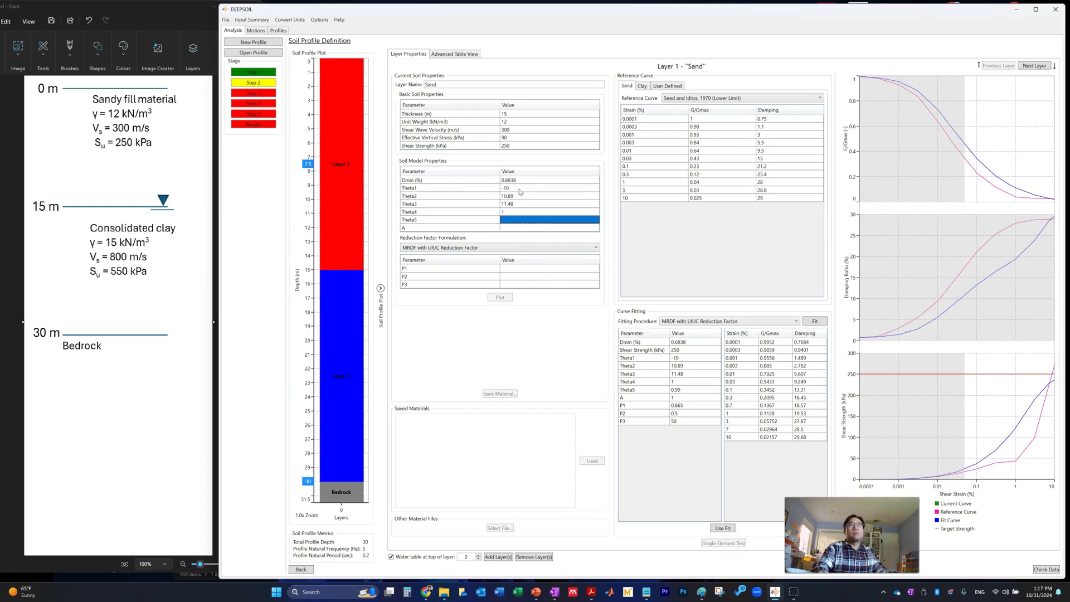
type("0.99")
key("Return")
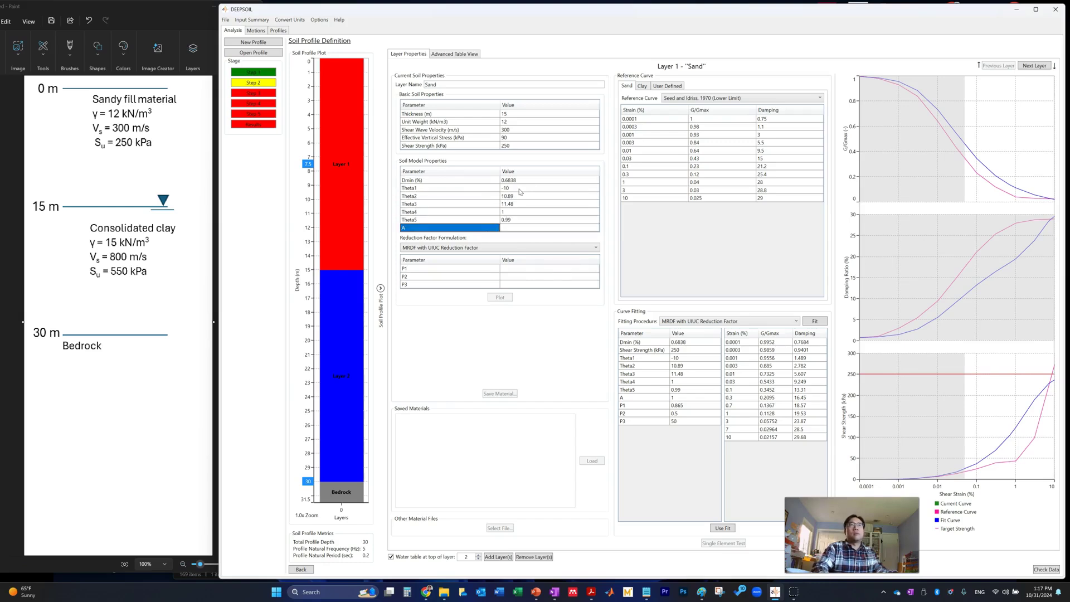
type("1")
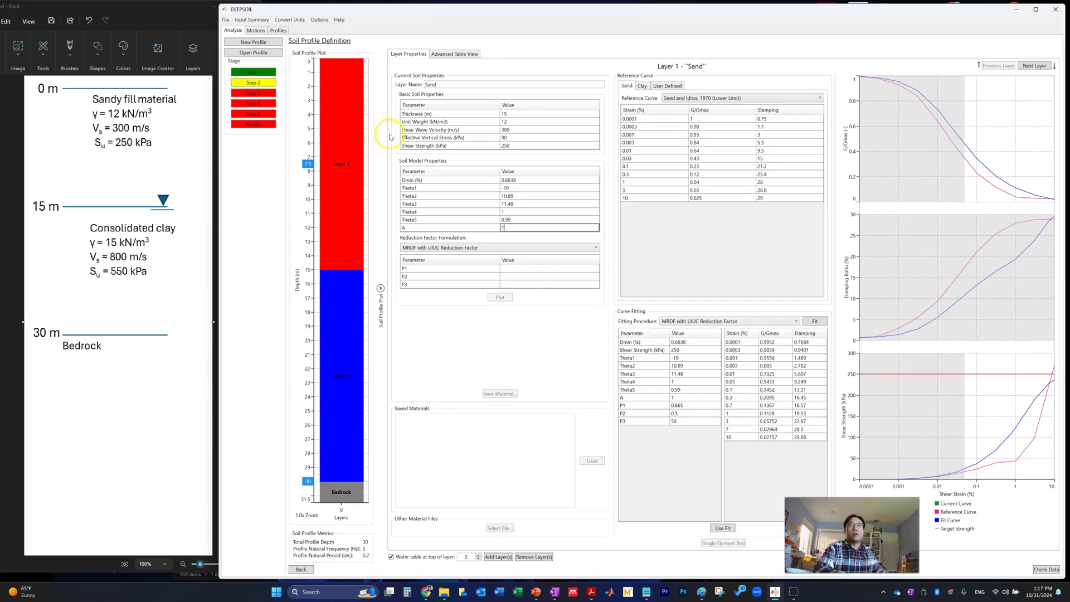
Set the Sand layer's reduction factors P1 to 0.865, P2 to 0.5 and P3 to 50, and plot the current curve.
left_click(525, 270)
left_click(525, 270)
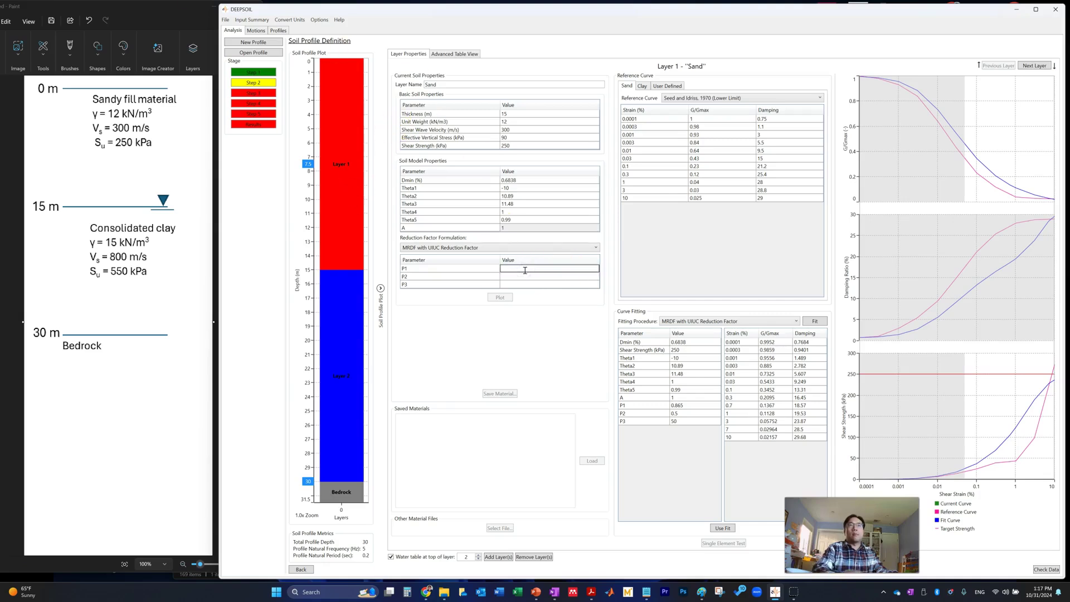
type("0.865")
key("Return")
type("0.5")
key("Return")
type("50")
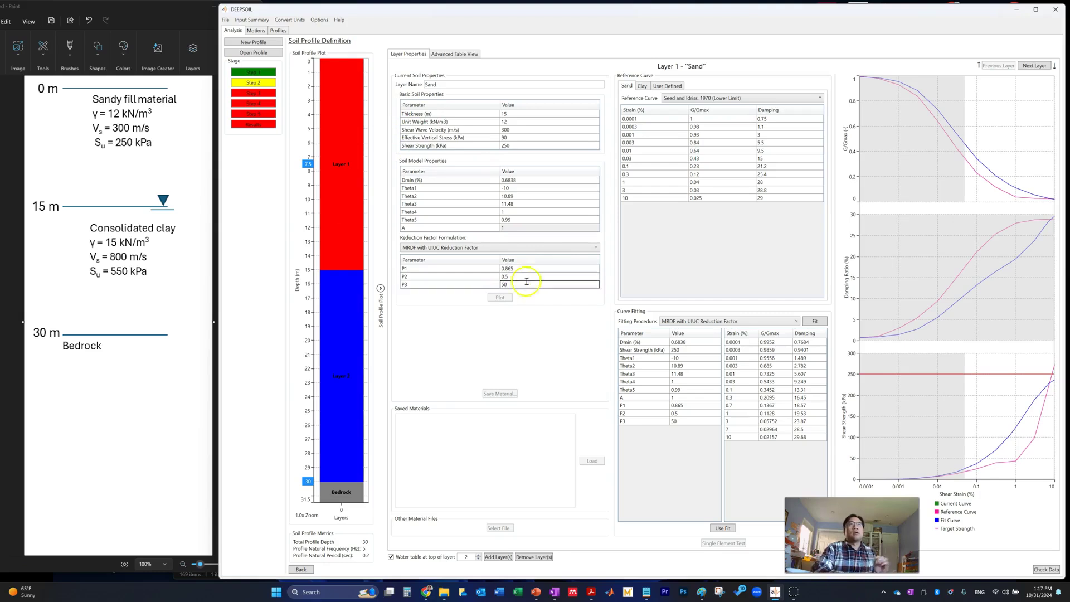
left_click(503, 298)
left_click(503, 298)
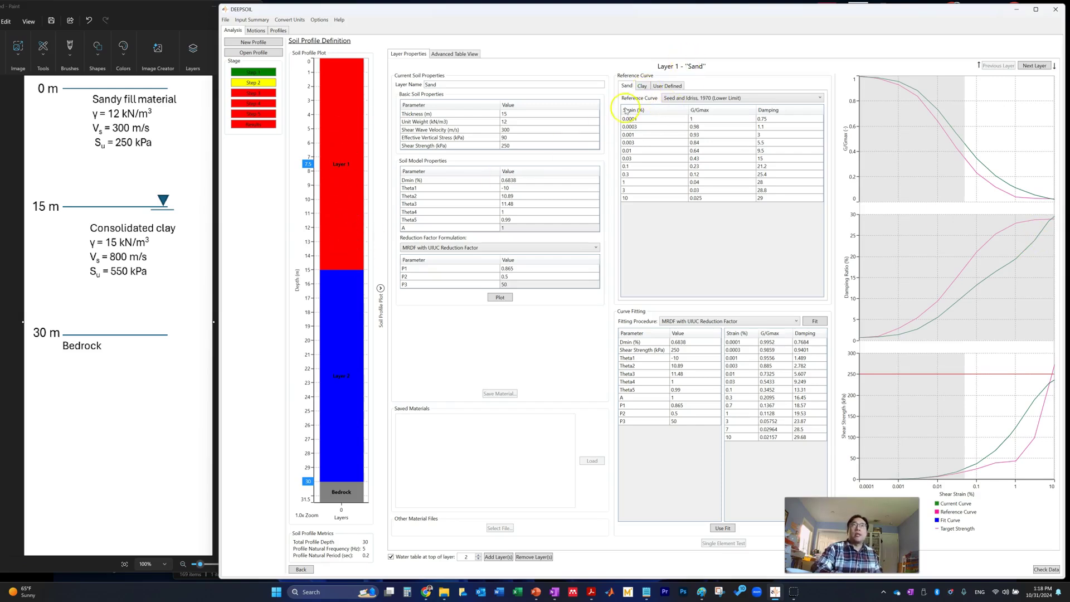
Move on to Layer 2 and rename it Clay.
left_click(642, 87)
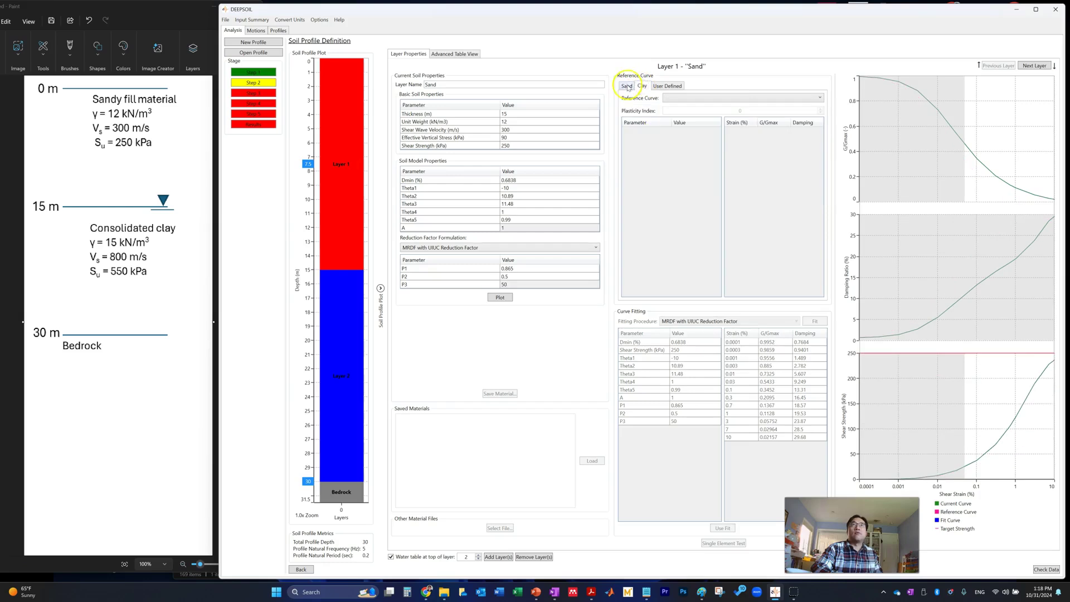
left_click(627, 86)
left_click(1031, 67)
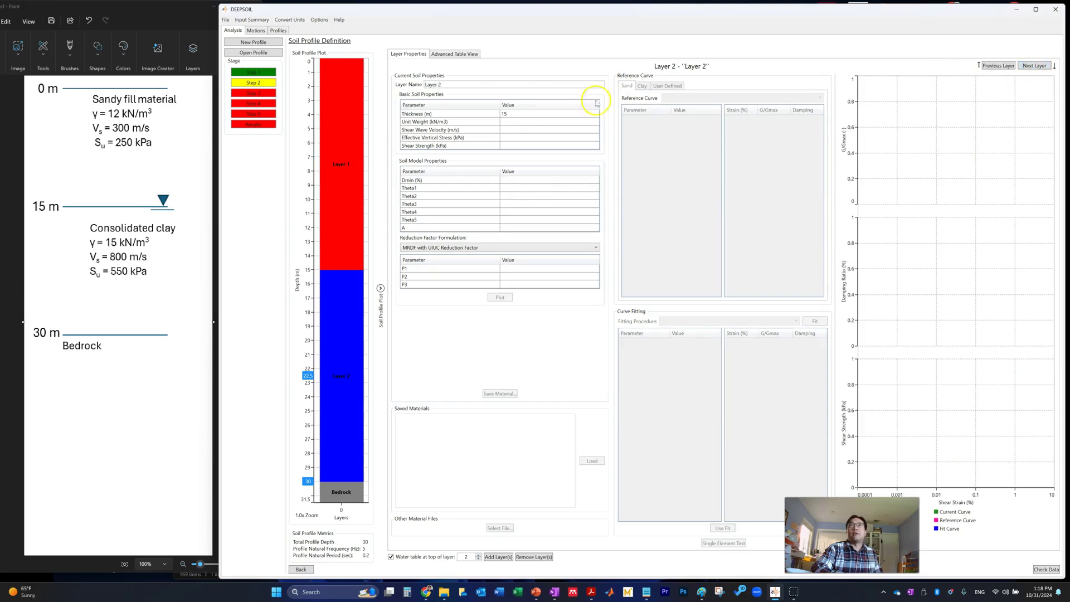
left_click(465, 85)
left_click_drag(465, 85, 416, 87)
type("Clay")
Set the Clay layer's unit weight to 15 kN/m3, shear wave velocity to 800 m/s and shear strength to 550 kPa, and switch to clay reference curves.
left_click(504, 121)
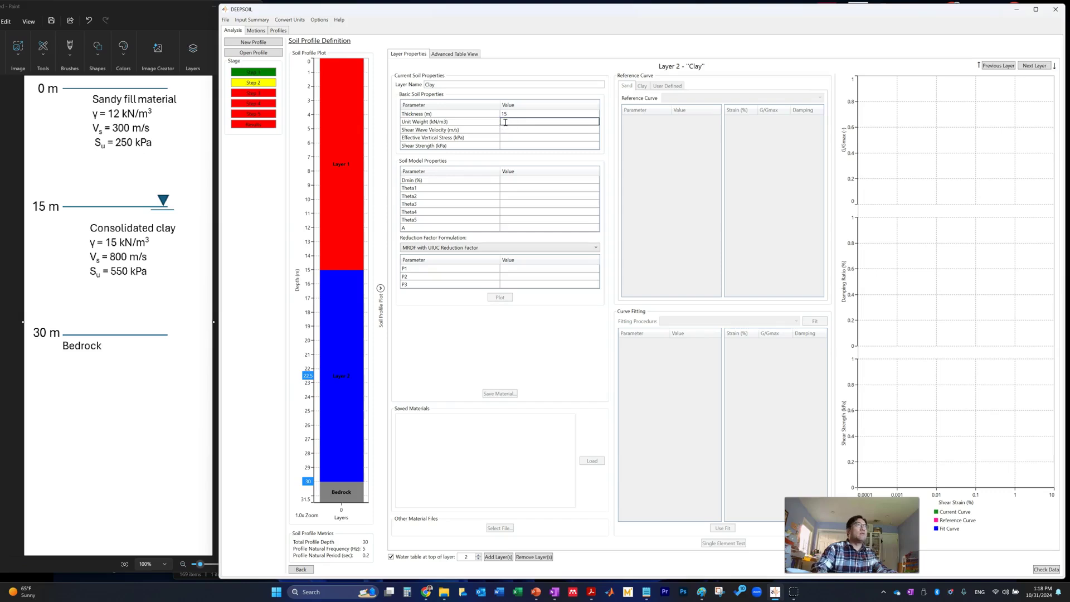
type("15")
key("Return")
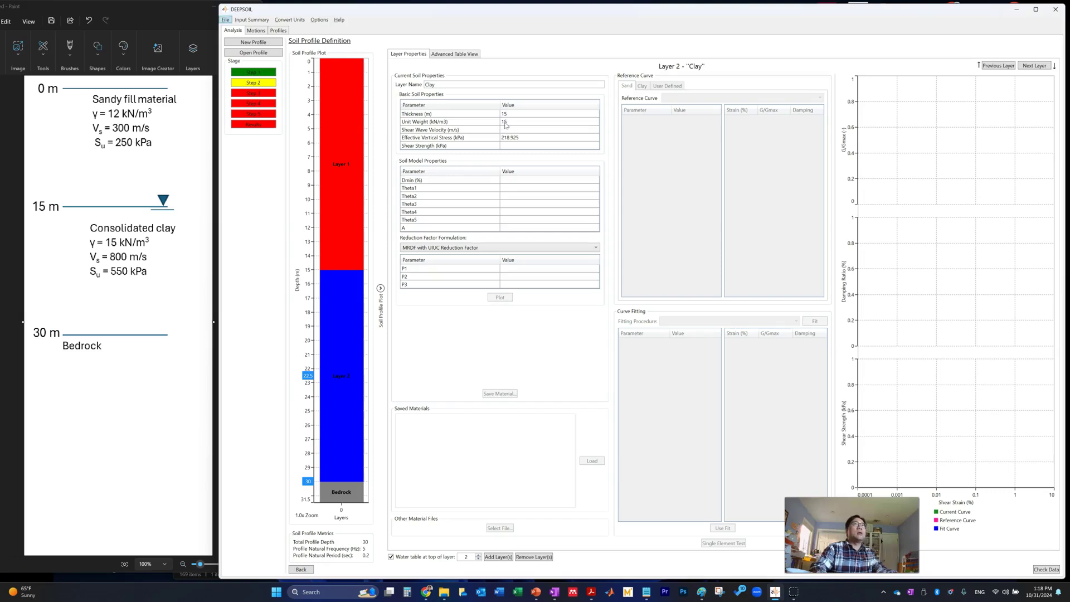
left_click(519, 130)
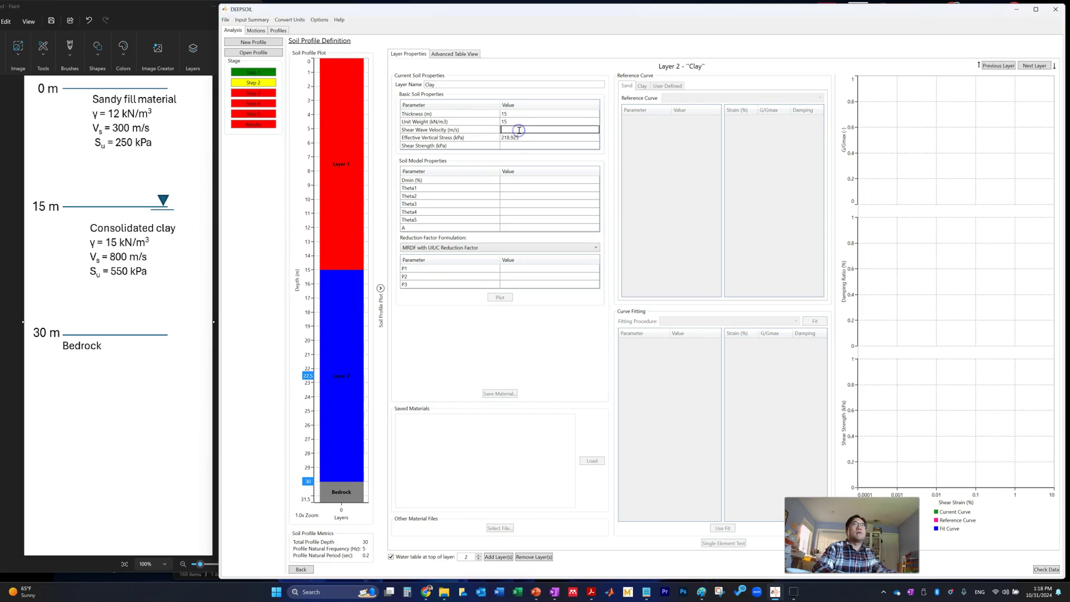
type("800")
left_click(553, 147)
left_click(547, 145)
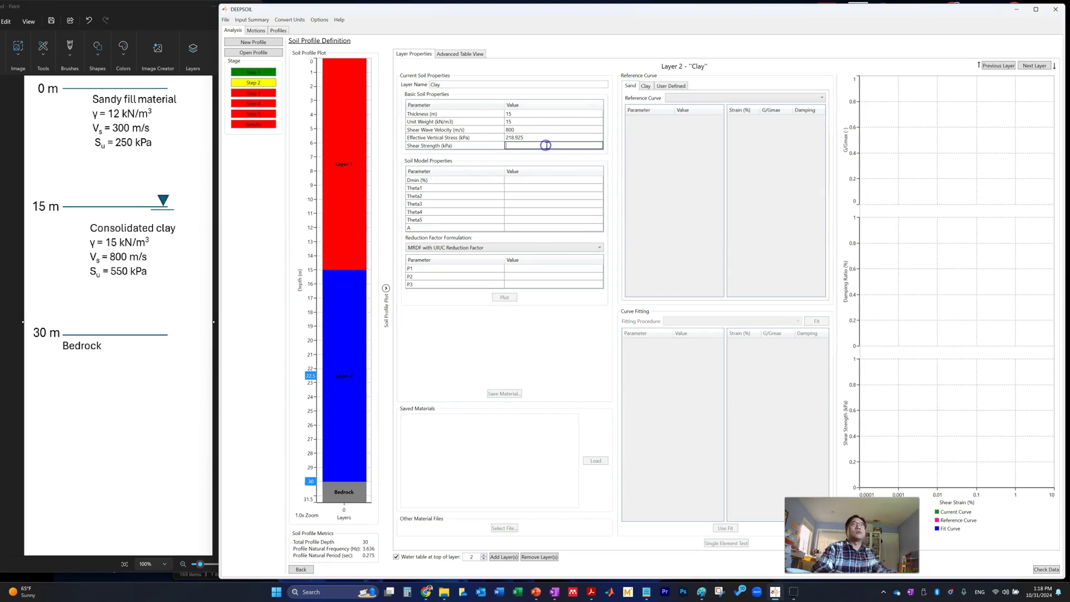
type("550")
key("Return")
left_click(646, 87)
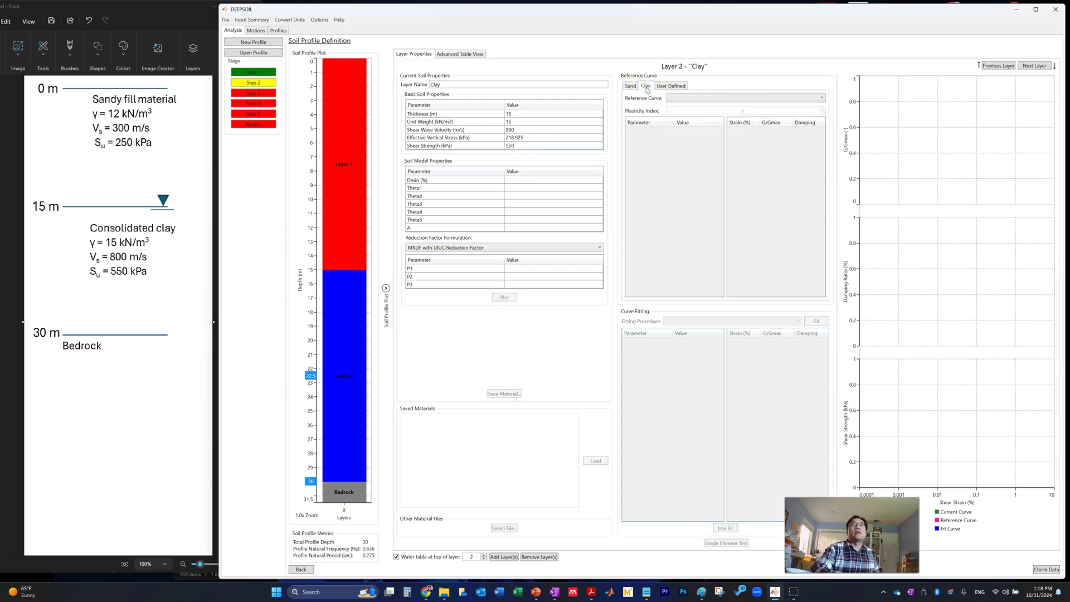
Try the Amir-Faryar et al., 2016 reference curve for the Clay layer.
left_click(676, 91)
left_click(686, 98)
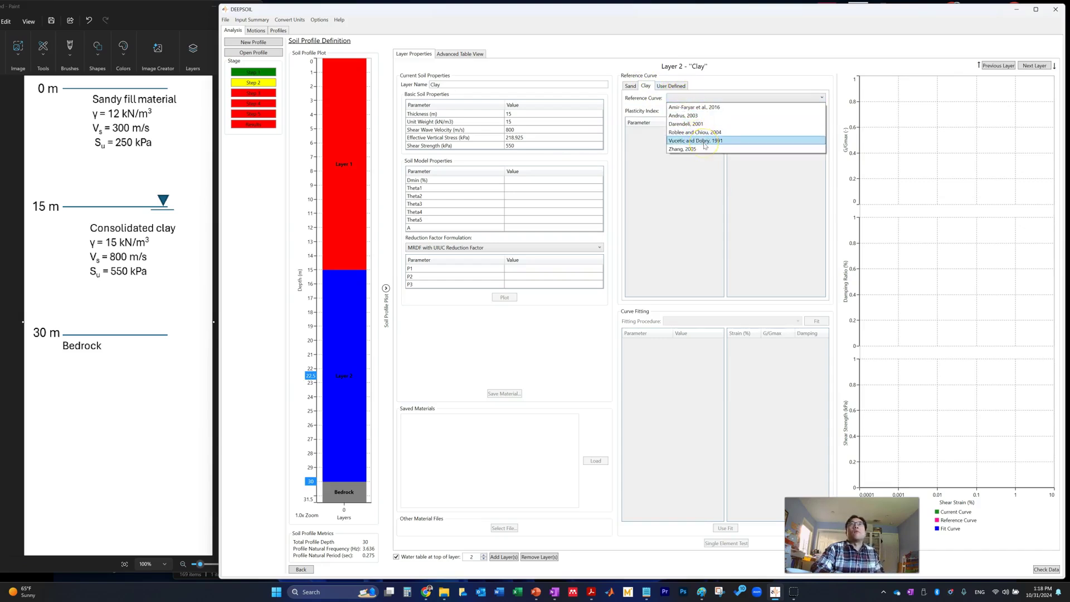
left_click(702, 107)
left_click(674, 143)
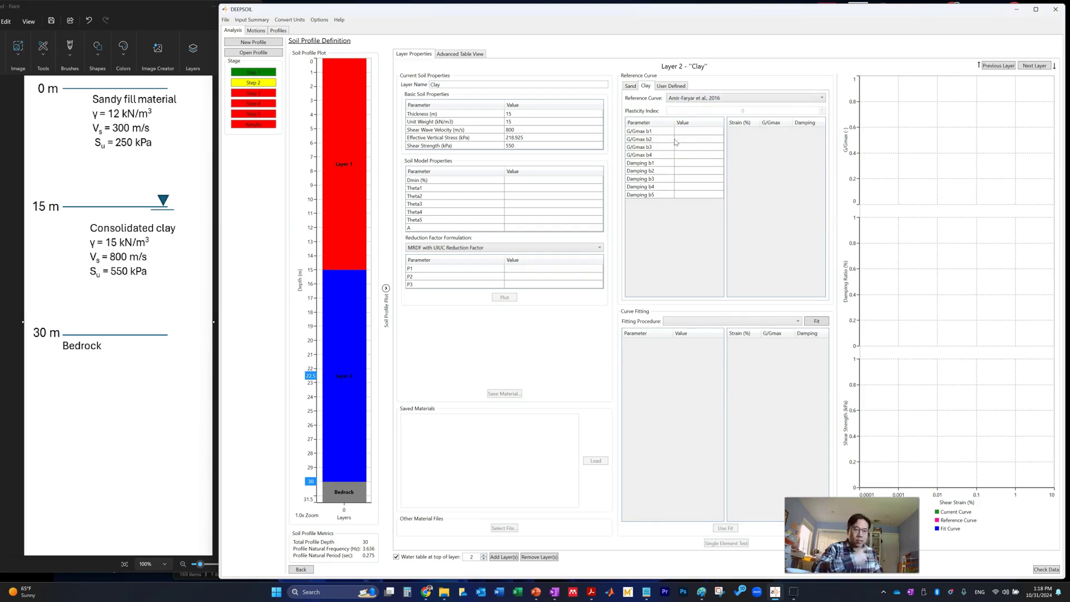
left_click(681, 148)
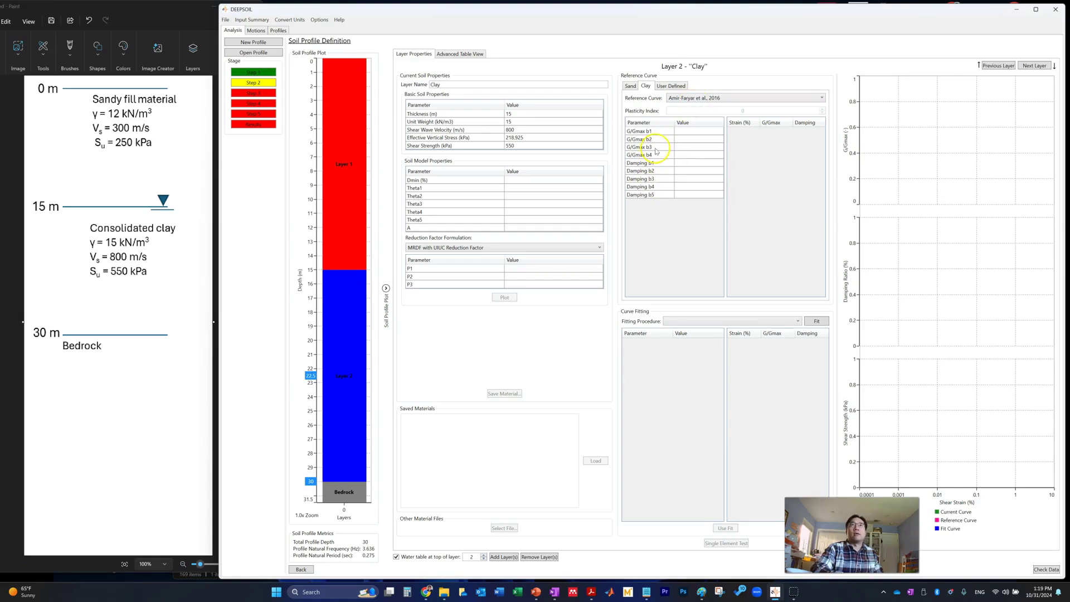
Use the Vucetic and Dobry, 1991 reference curve for the Clay layer with a plasticity index of 10.
left_click(708, 98)
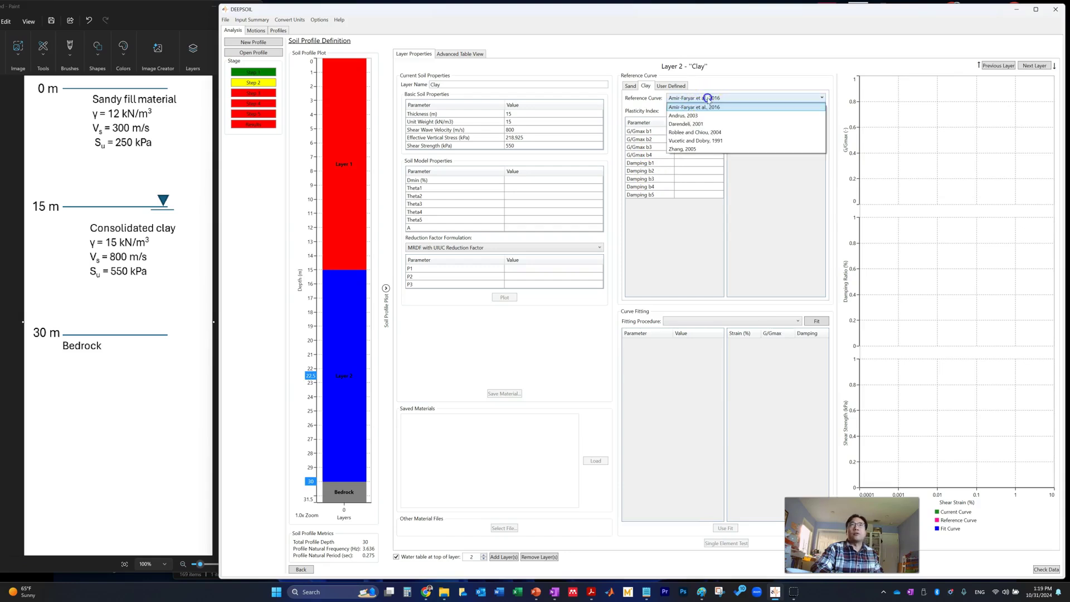
left_click(737, 143)
left_click(743, 110)
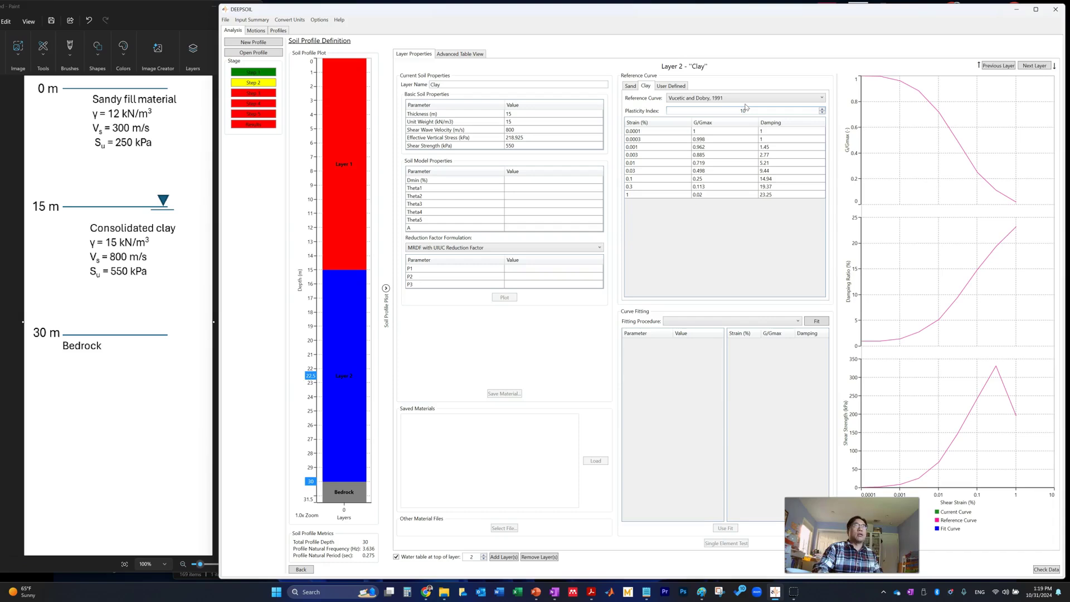
left_click_drag(709, 182, 701, 202)
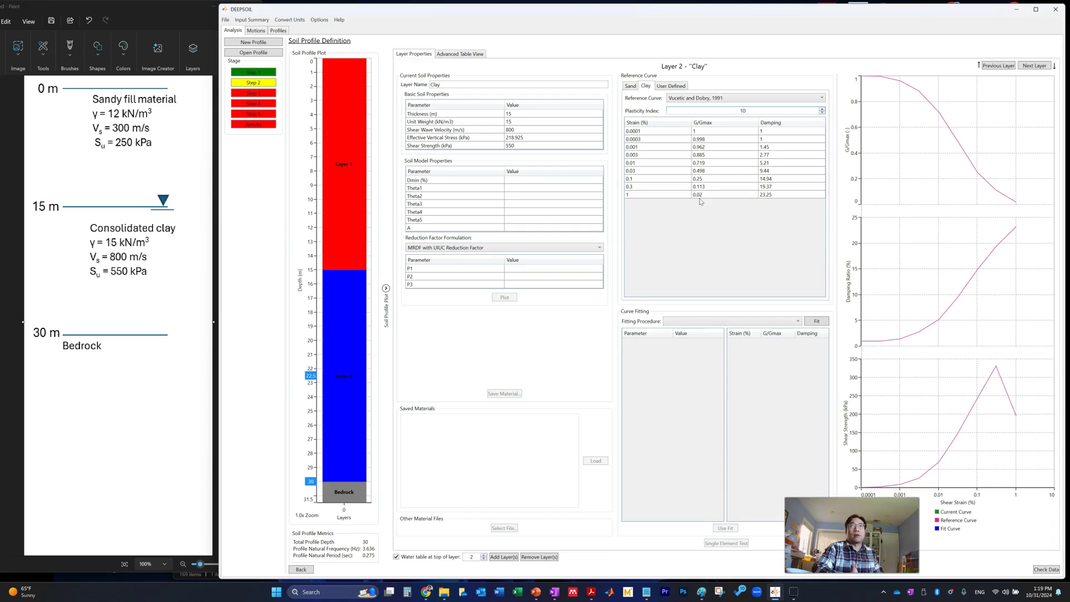
left_click(662, 243)
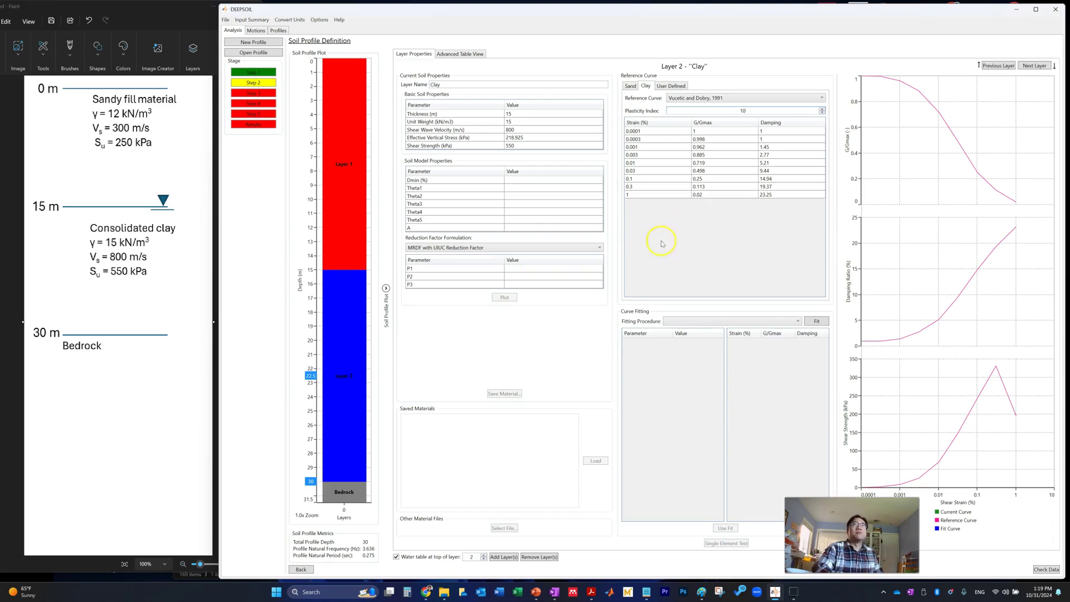
Fit the Clay layer's reference curve using the MRDF with UIUC Reduction Factor procedure.
left_click(704, 321)
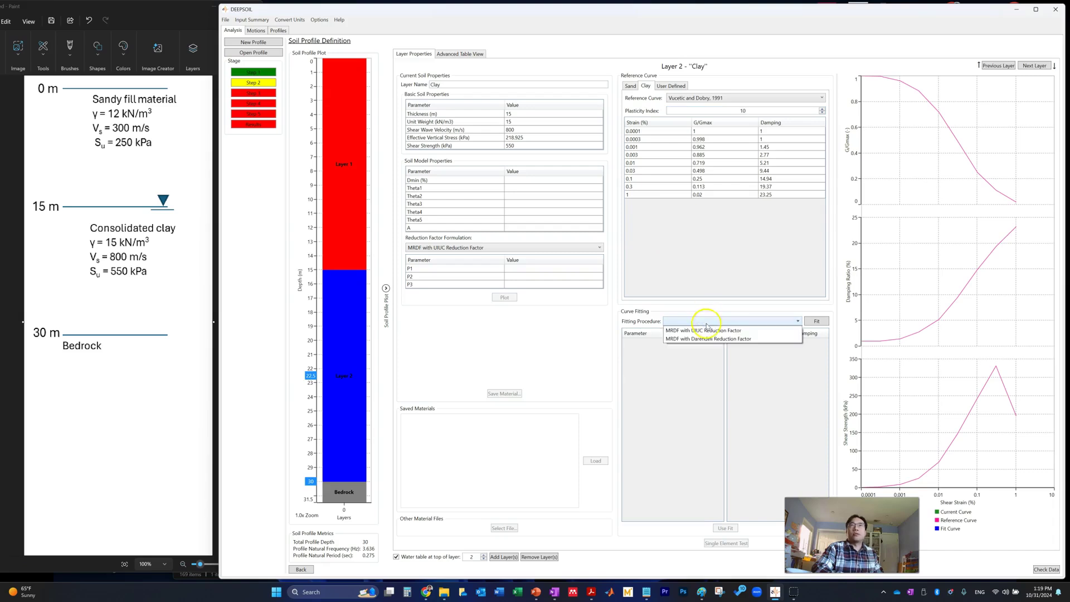
left_click(708, 331)
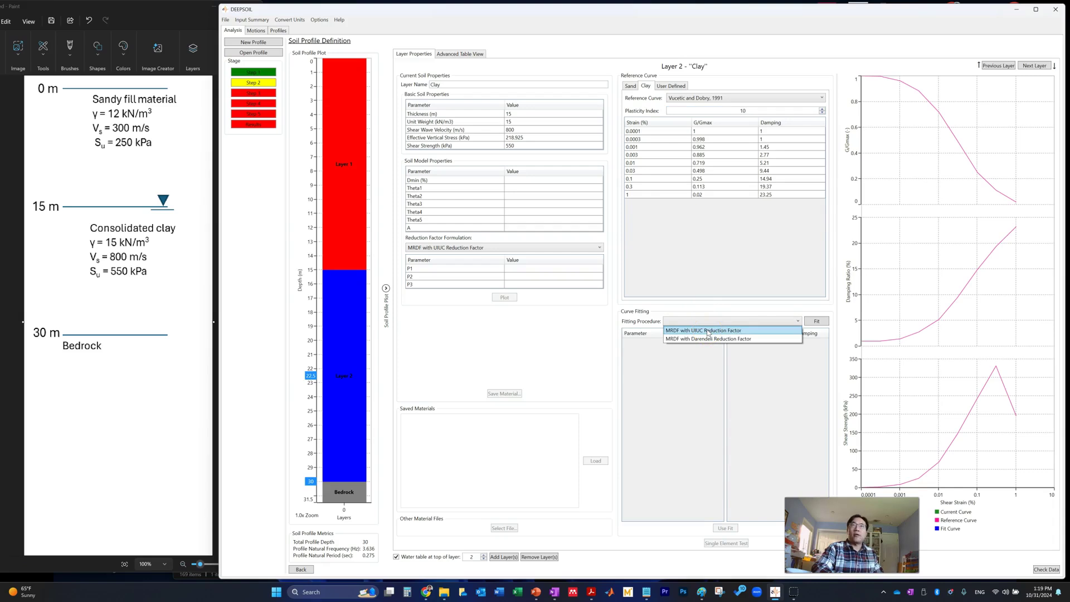
left_click(705, 341)
left_click(816, 321)
left_click(673, 369)
left_click(696, 348)
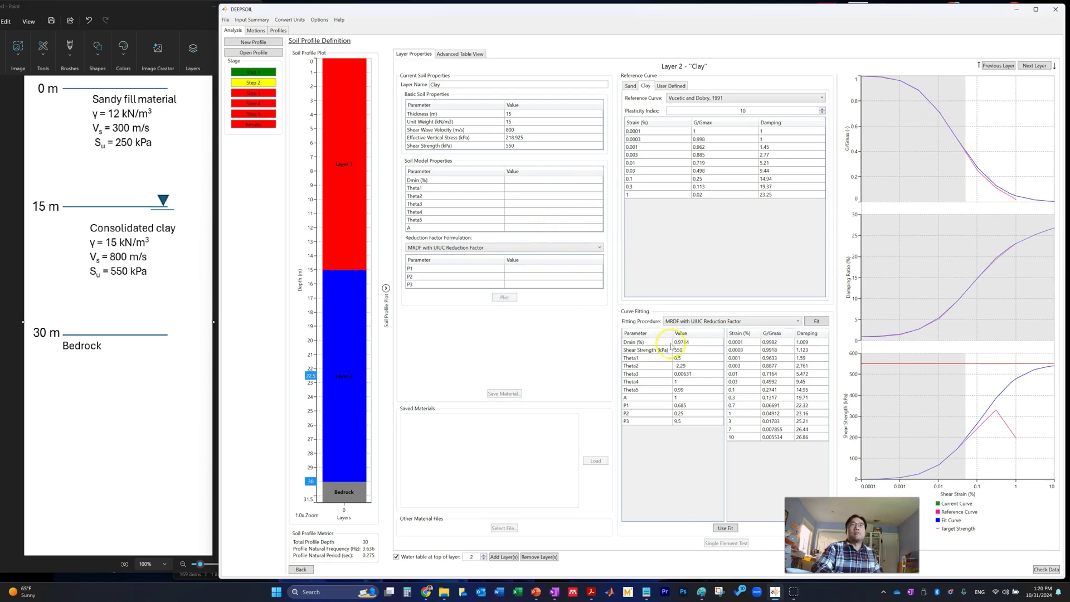
Set the Clay layer's soil model parameters Dmin to 0.9784 %, Theta1 to 0.5 and Theta2 to -2.29.
left_click(526, 179)
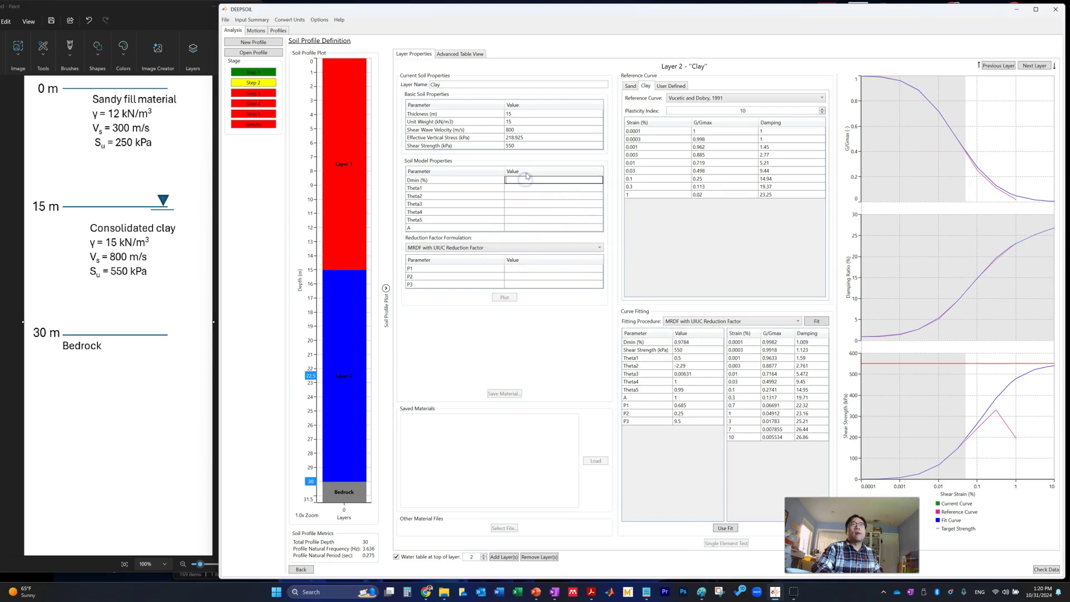
type("0.9784")
key("Return")
type("0.5")
key("Return")
type("-2.29")
key("Return")
Set the Clay layer's Theta3 to 0.00631, Theta4 to 1, Theta5 to 0.99 and A to 1.
type("0.00631")
key("Return")
type("1")
key("Return")
type("0")
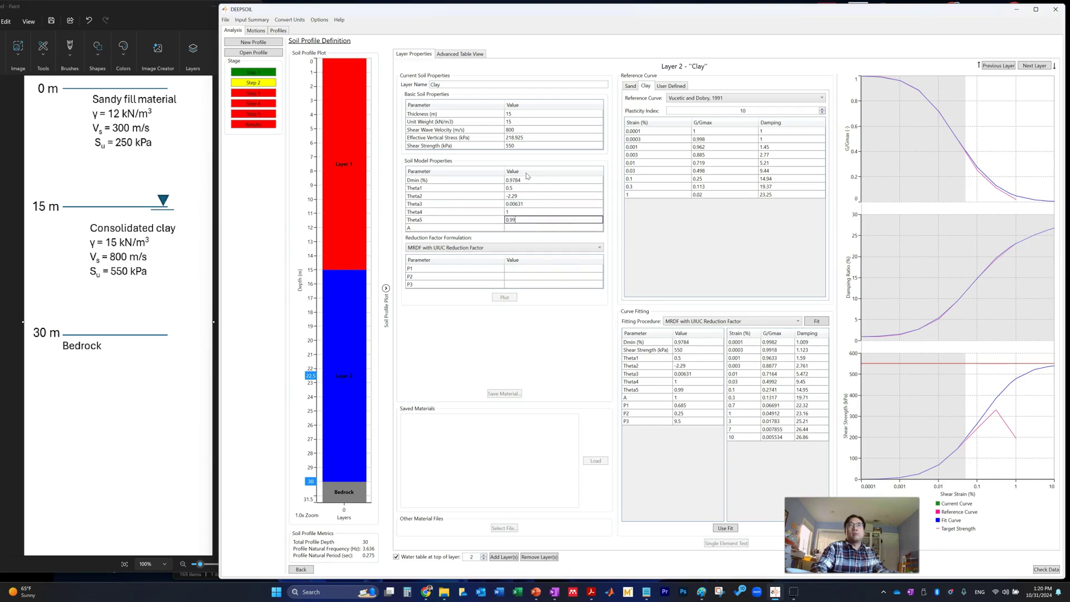
key("Return")
type("1")
Set the Clay layer's reduction factors P1 to 0.685, P2 to 0.25 and P3 to 9.5.
left_click(518, 268)
left_click(519, 268)
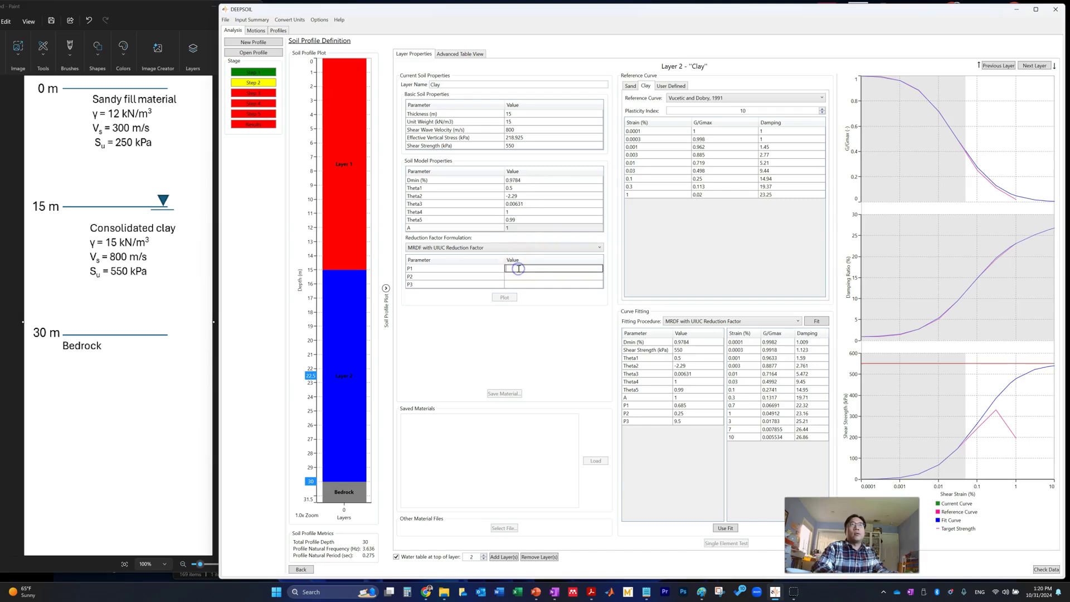
type("0.685")
key("Return")
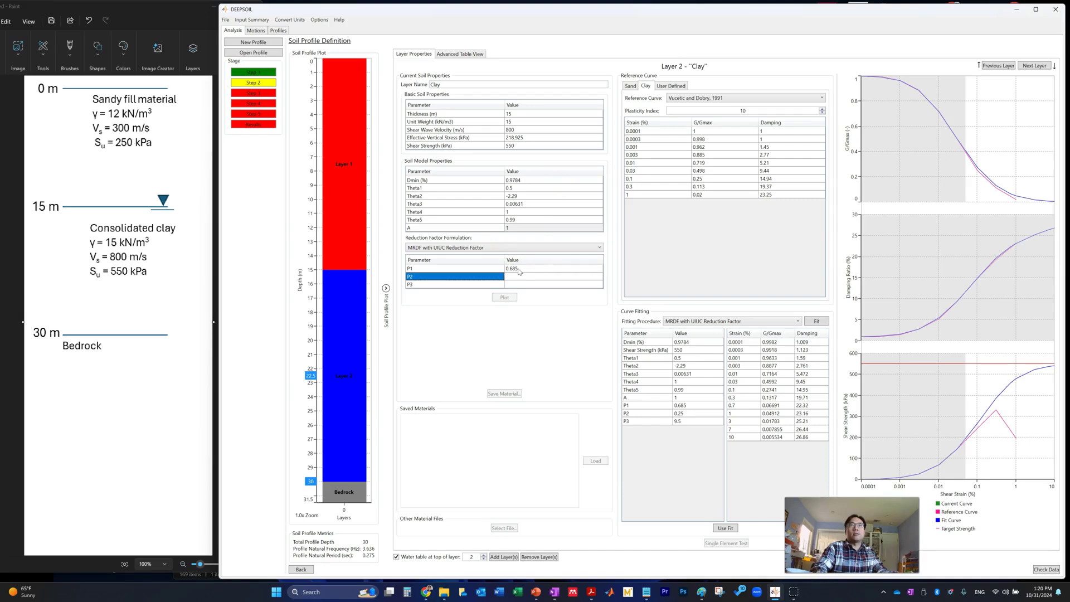
type("0.25")
key("Return")
type("9.5")
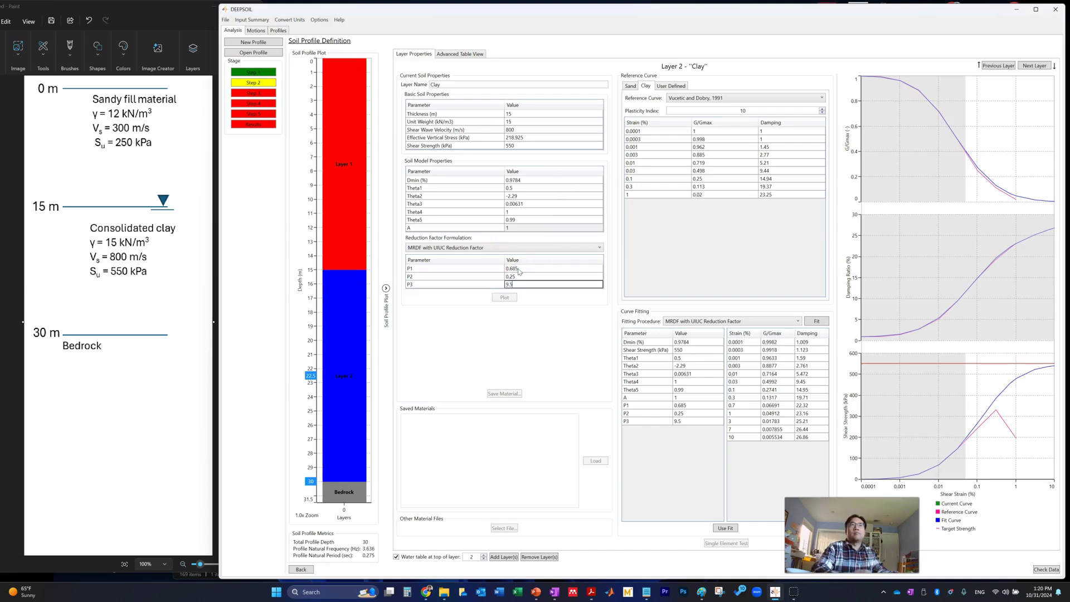
key("Return")
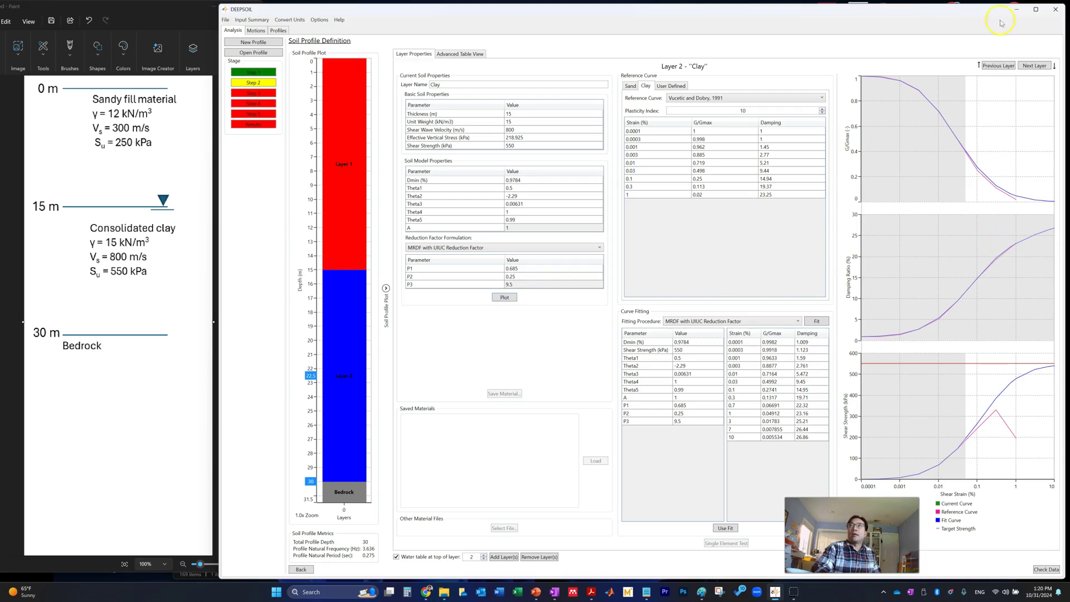
Move on to the Bedrock halfspace definition and set it to Rigid Halfspace.
left_click(1032, 65)
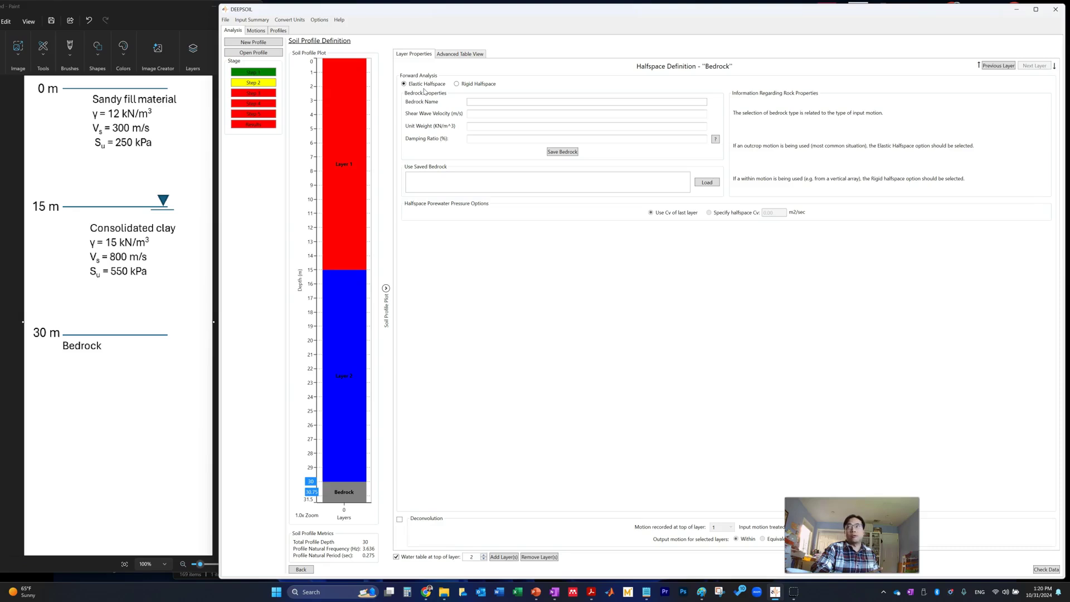
left_click(484, 84)
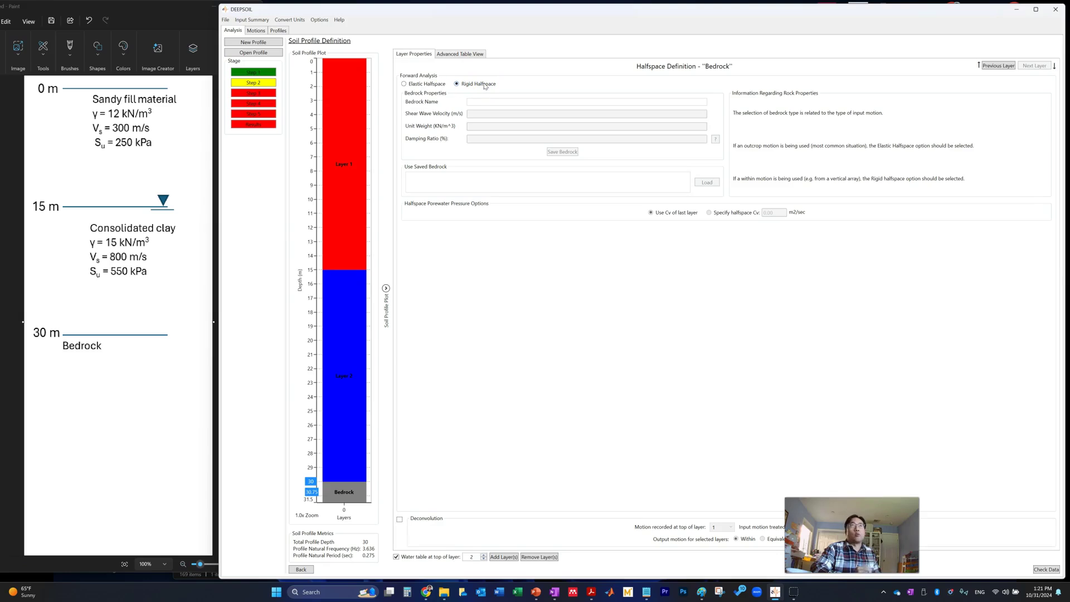
left_click(425, 84)
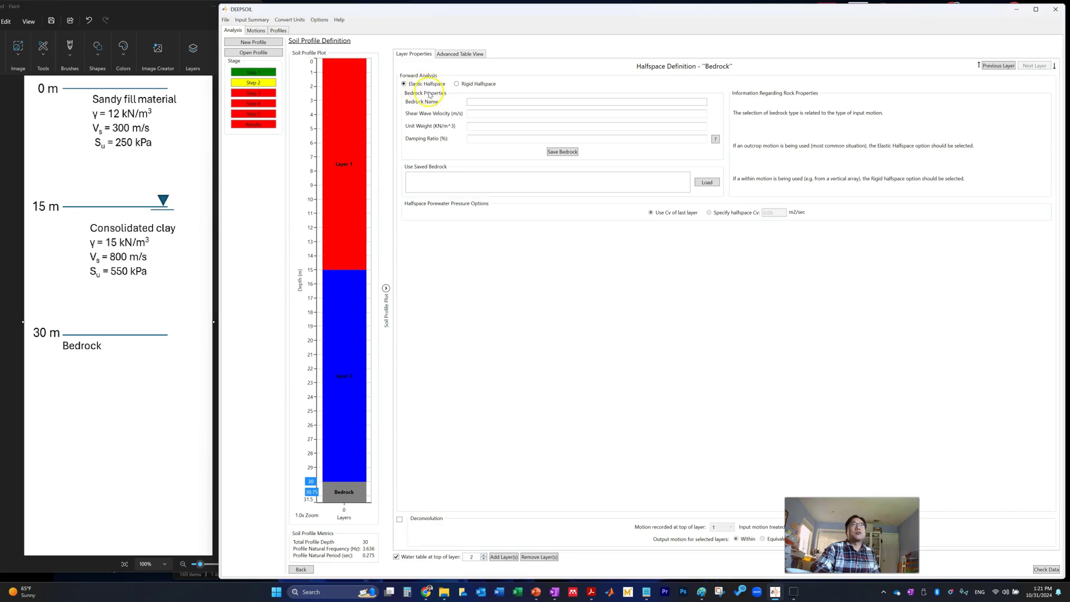
left_click(473, 125)
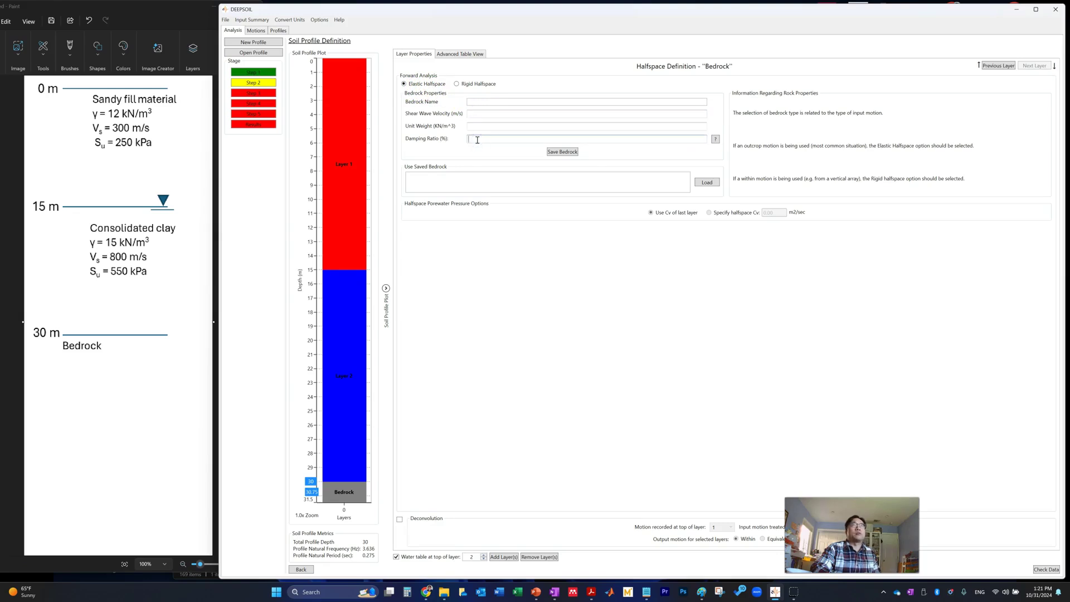
left_click(474, 84)
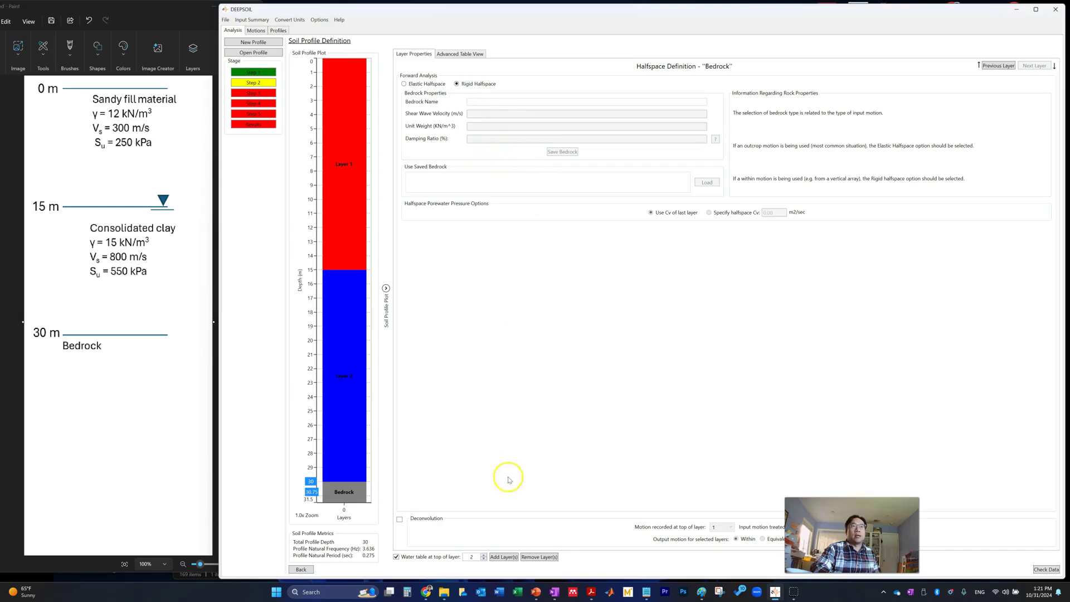
left_click_drag(858, 527, 976, 507)
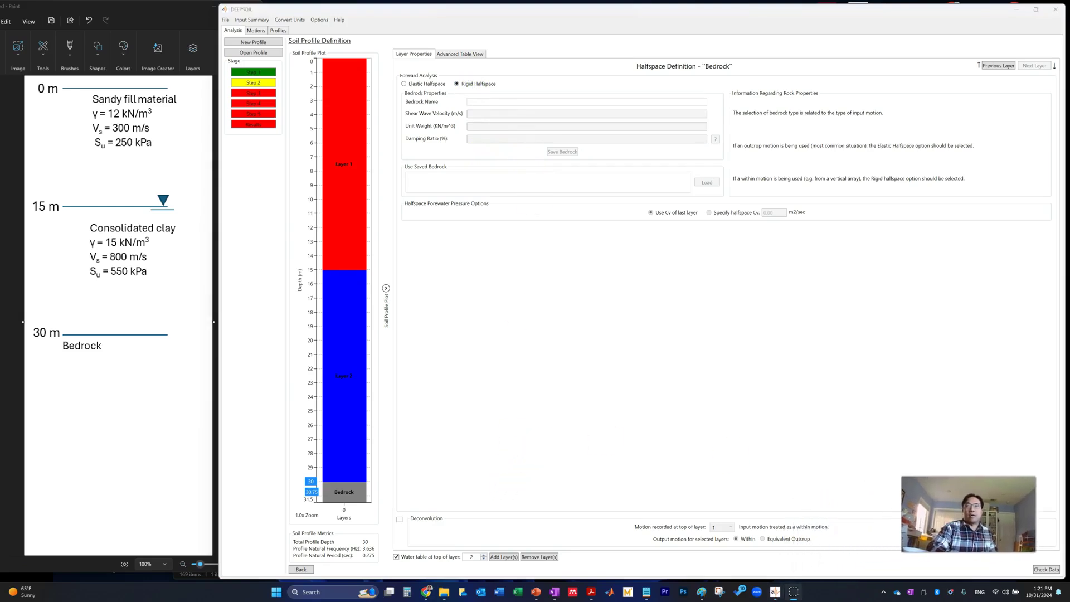
Enable Deconvolution for the bedrock halfspace and run the data check on the soil profile.
left_click(400, 520)
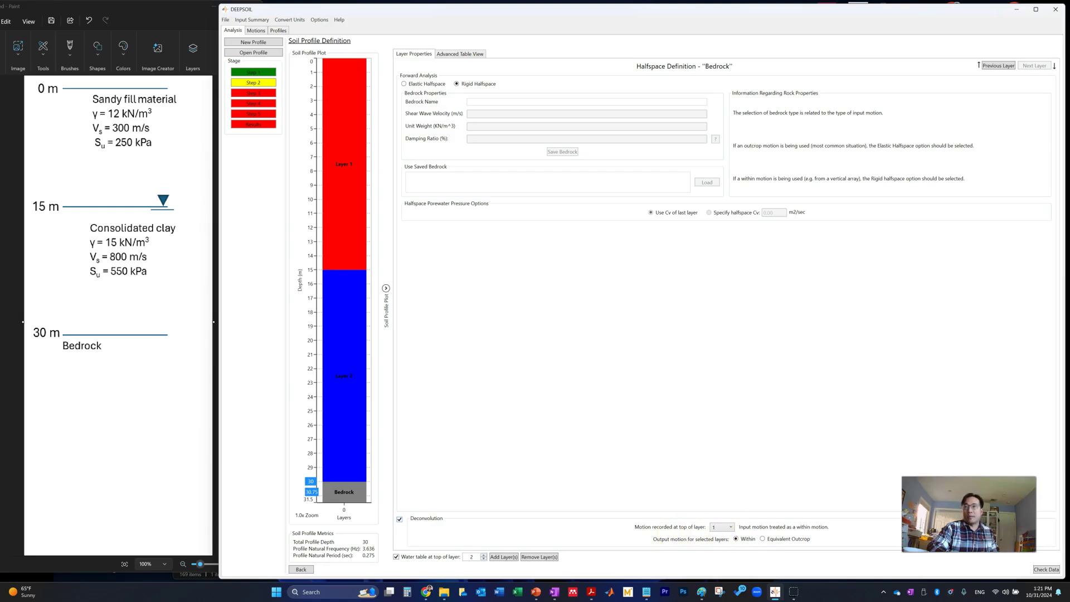
left_click(1041, 570)
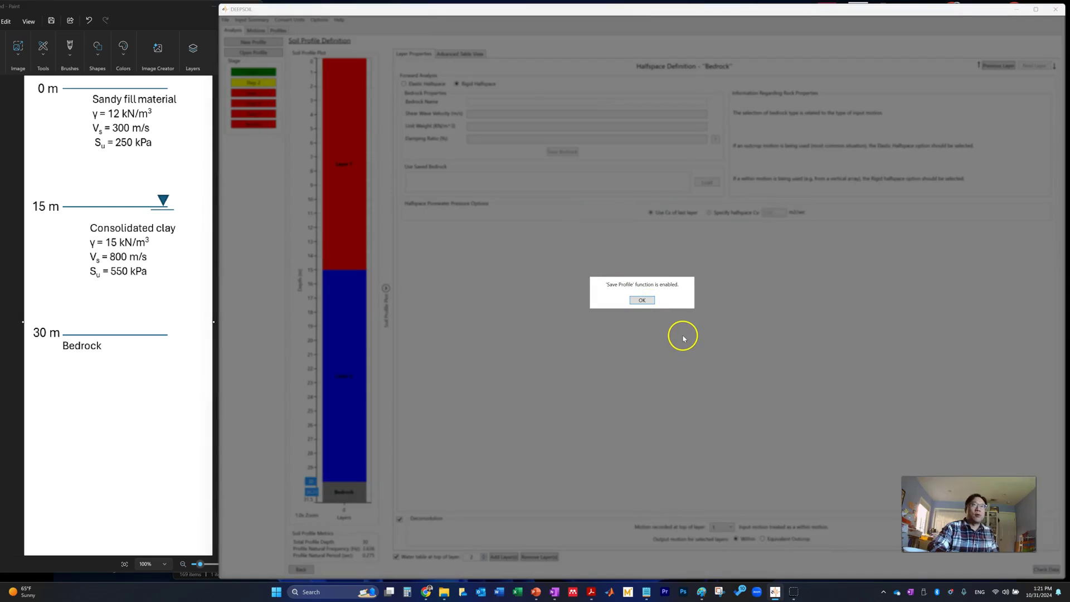
left_click(641, 300)
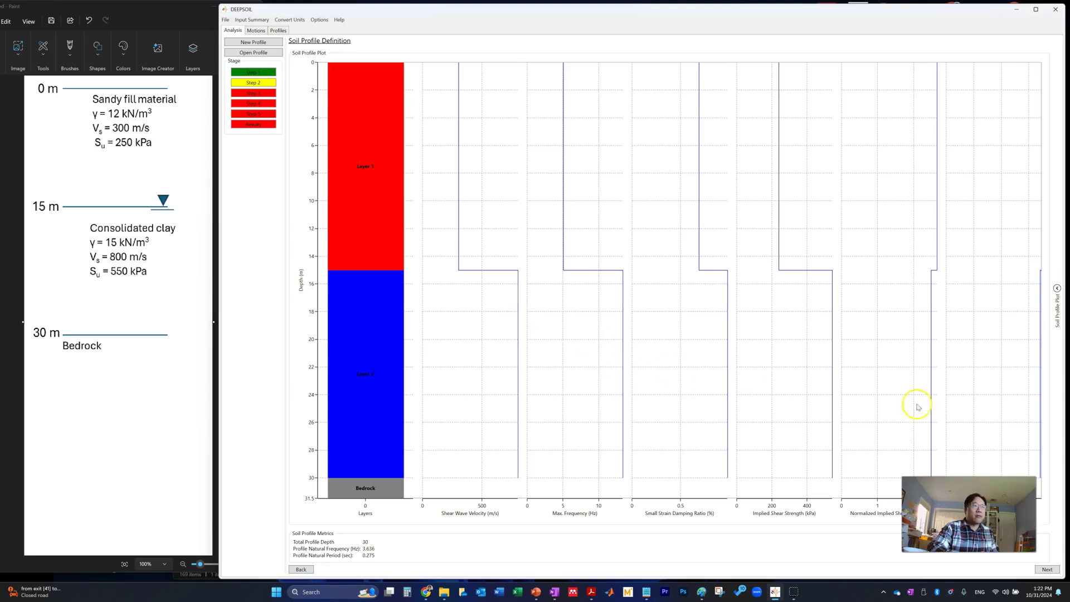
Continue from the soil profile plots to the input motion selection and look over the available earthquake motions.
left_click(1046, 569)
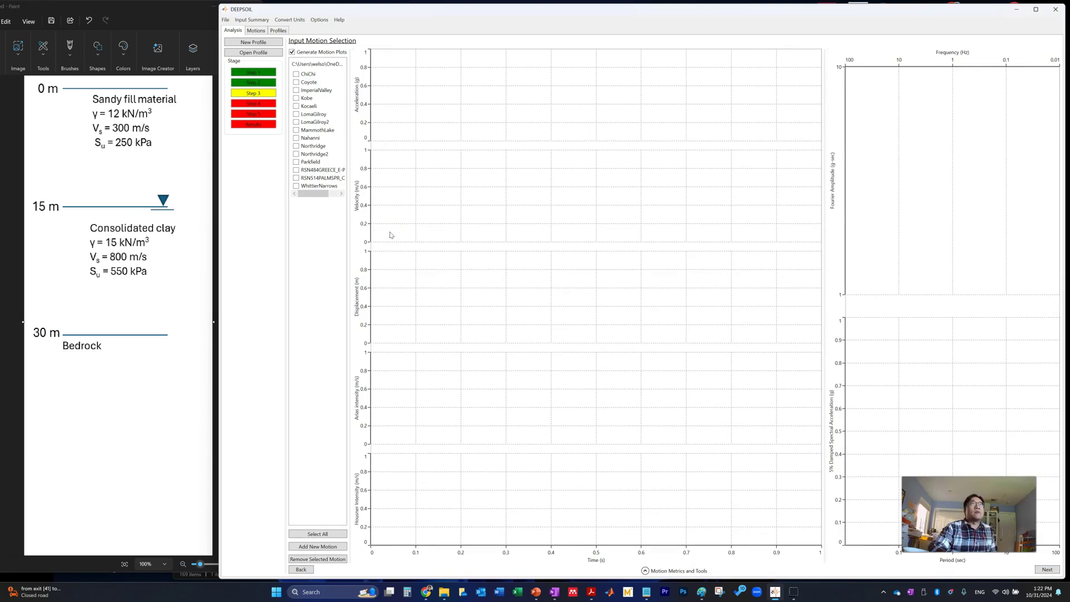
left_click(307, 75)
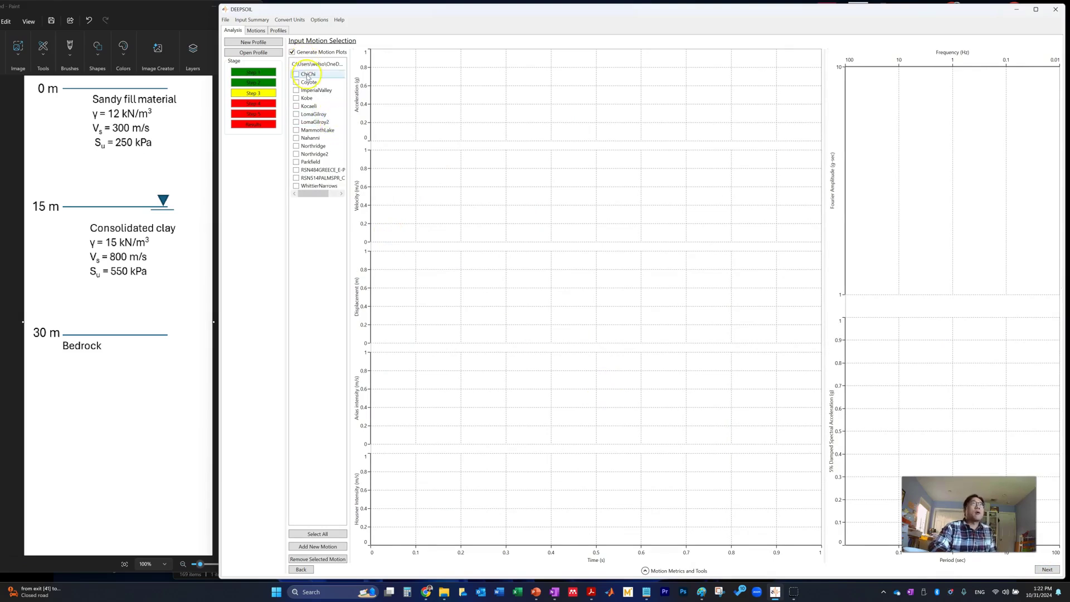
left_click(312, 155)
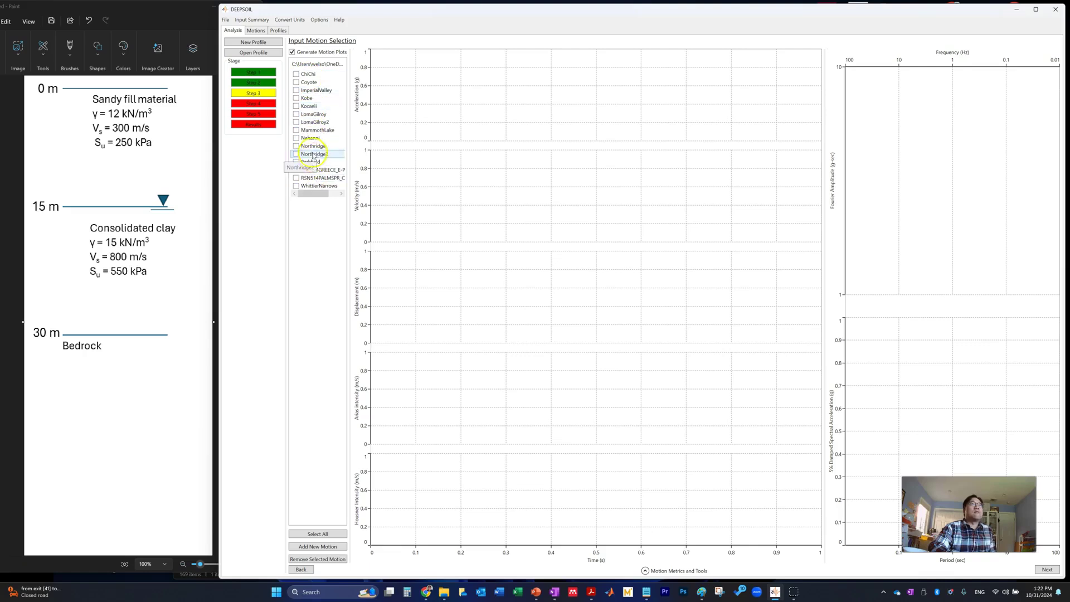
left_click(307, 98)
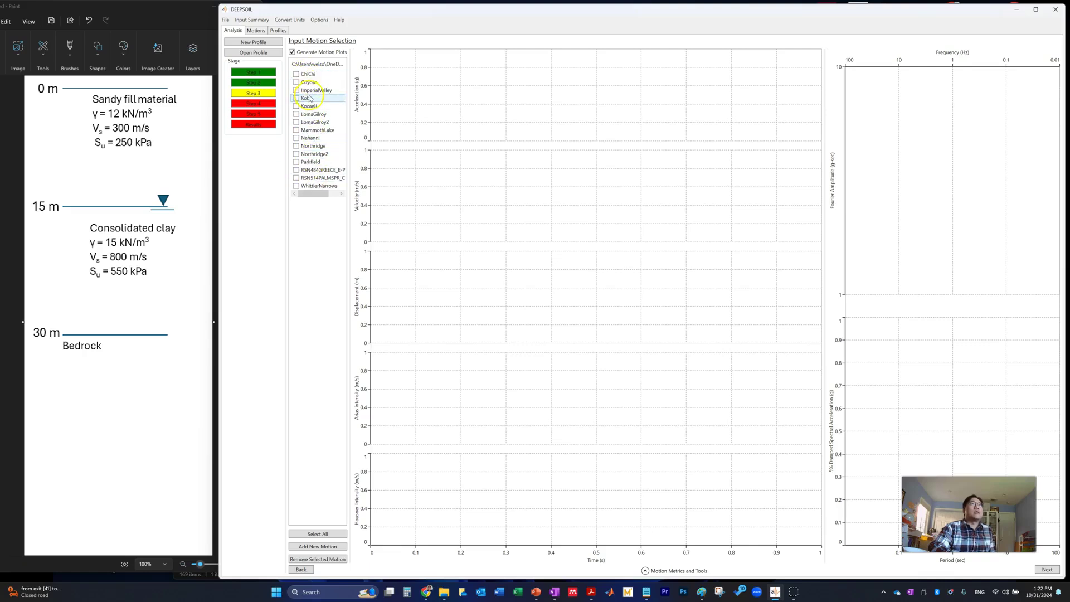
left_click(309, 106)
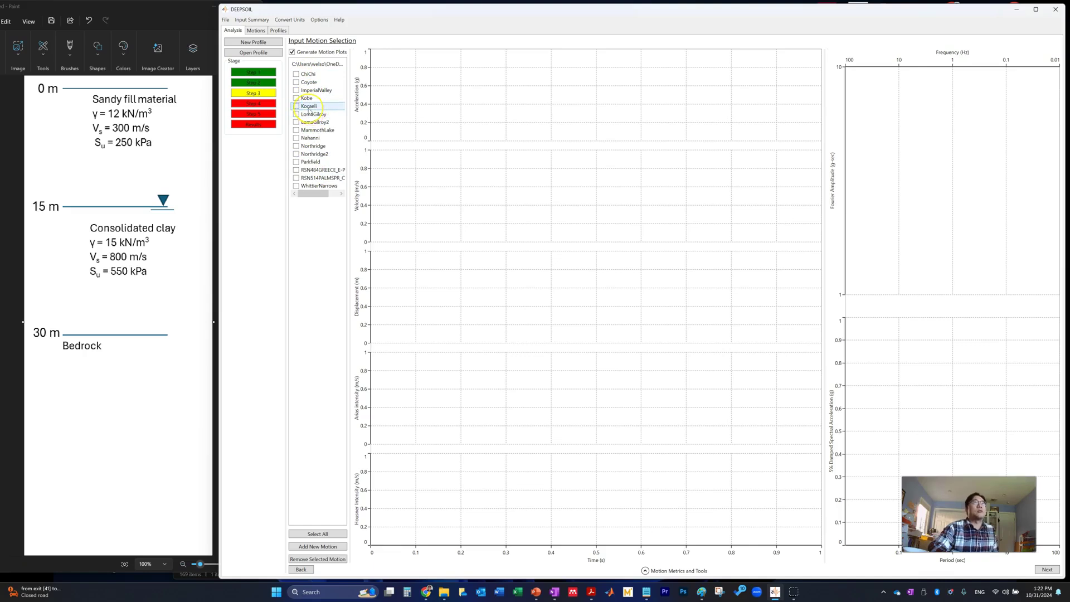
Open the form for adding a new input motion to the motion library.
left_click(304, 82)
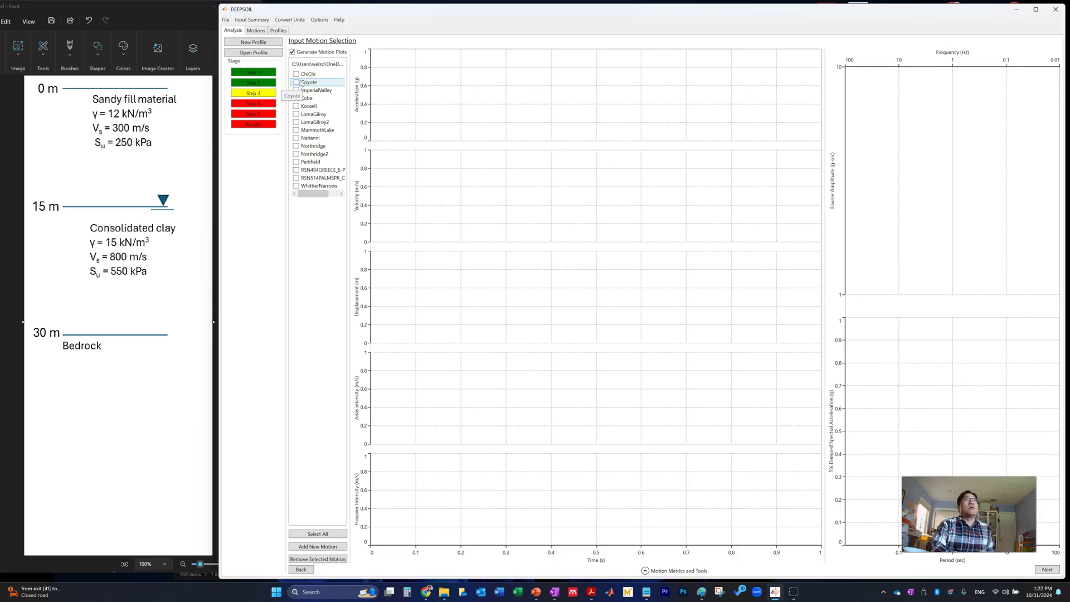
left_click(324, 146)
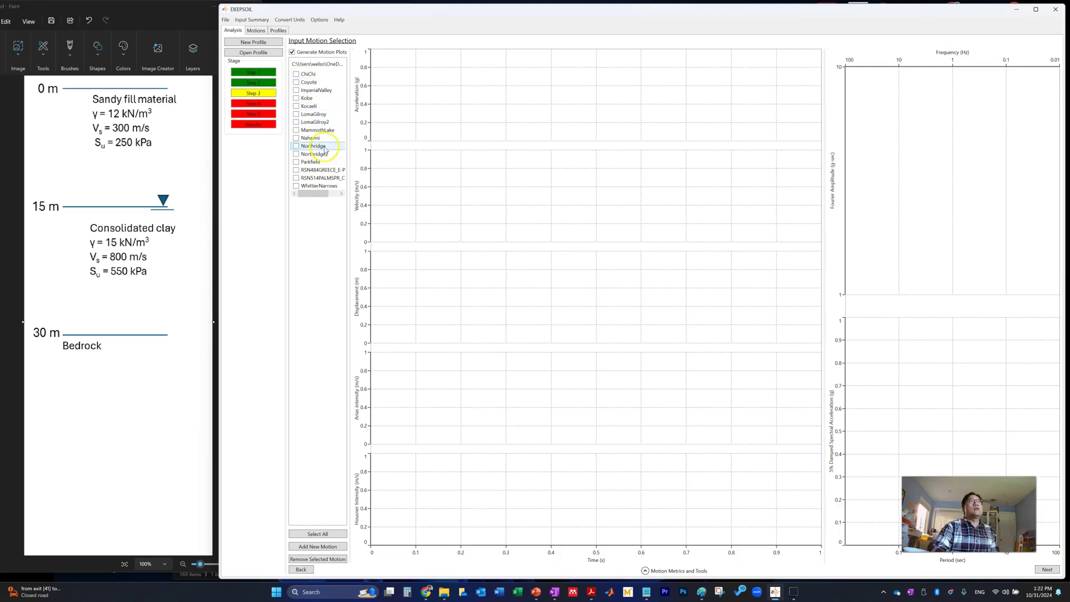
left_click(325, 548)
left_click(258, 128)
left_click_drag(258, 128, 346, 134)
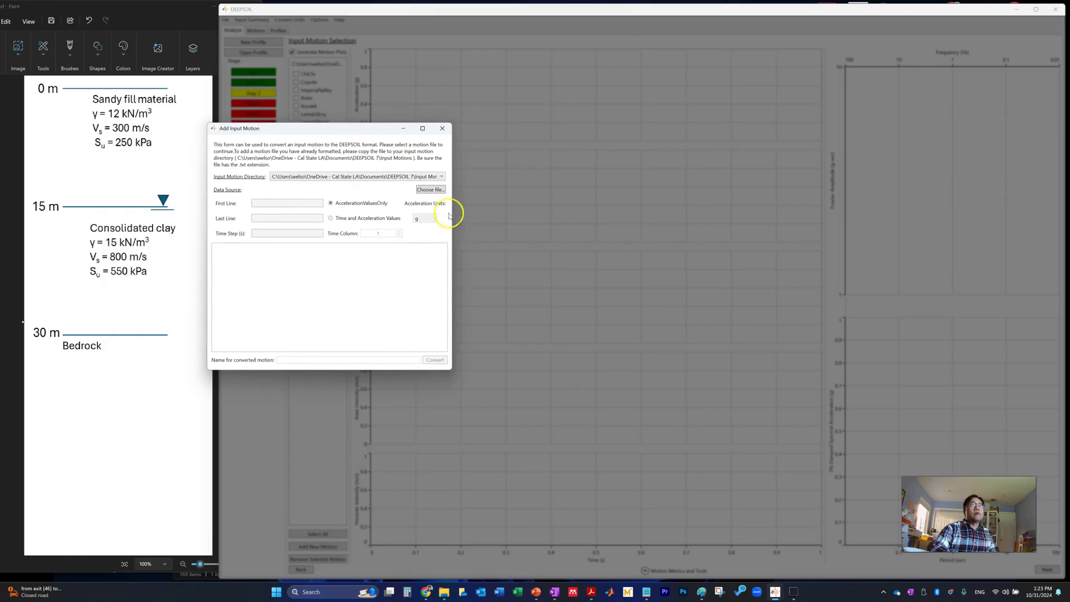
Load RSN484_GREECE_E-PLK-NS.AT2 as the data source from 600_Grant or Other Application\2024\ERI\PEERNGARecords_Unscaled7.
left_click(434, 190)
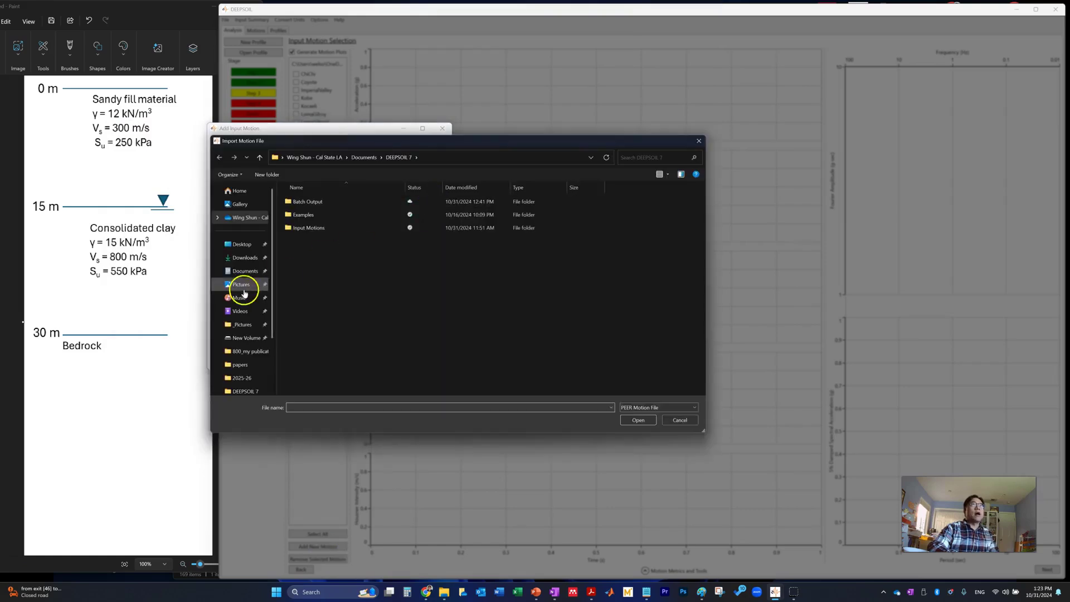
scroll(253, 290, "down", 2)
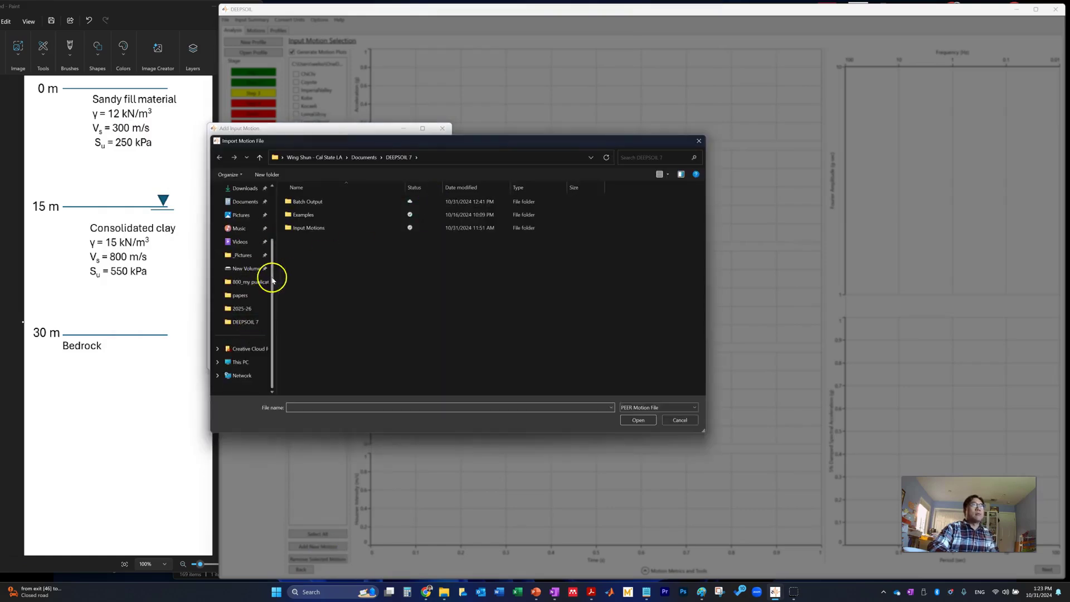
scroll(251, 239, "up", 2)
left_click(248, 223)
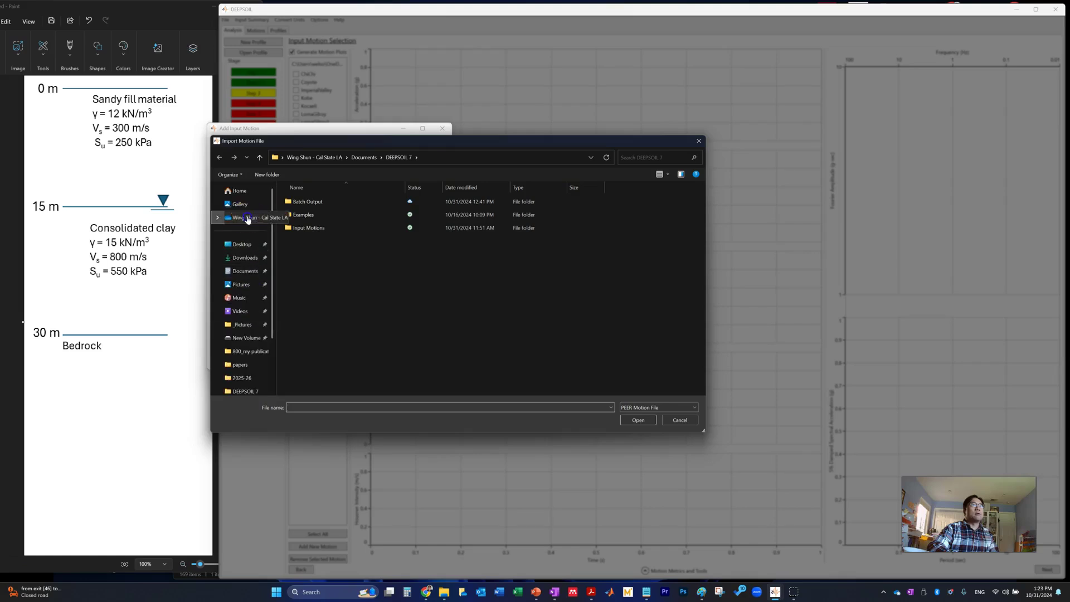
scroll(323, 281, "down", 4)
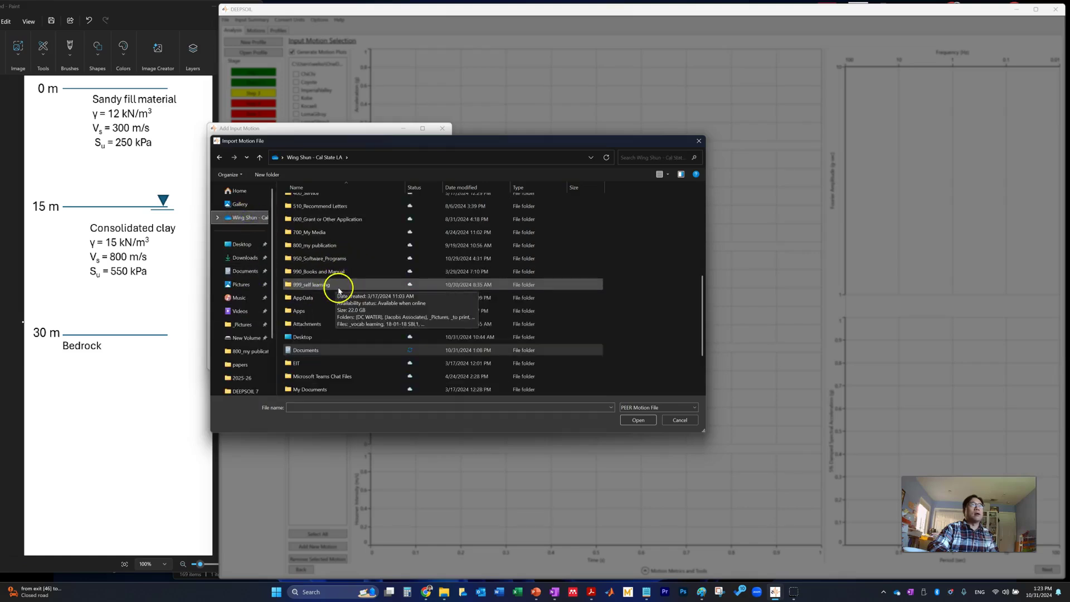
scroll(338, 289, "down", 2)
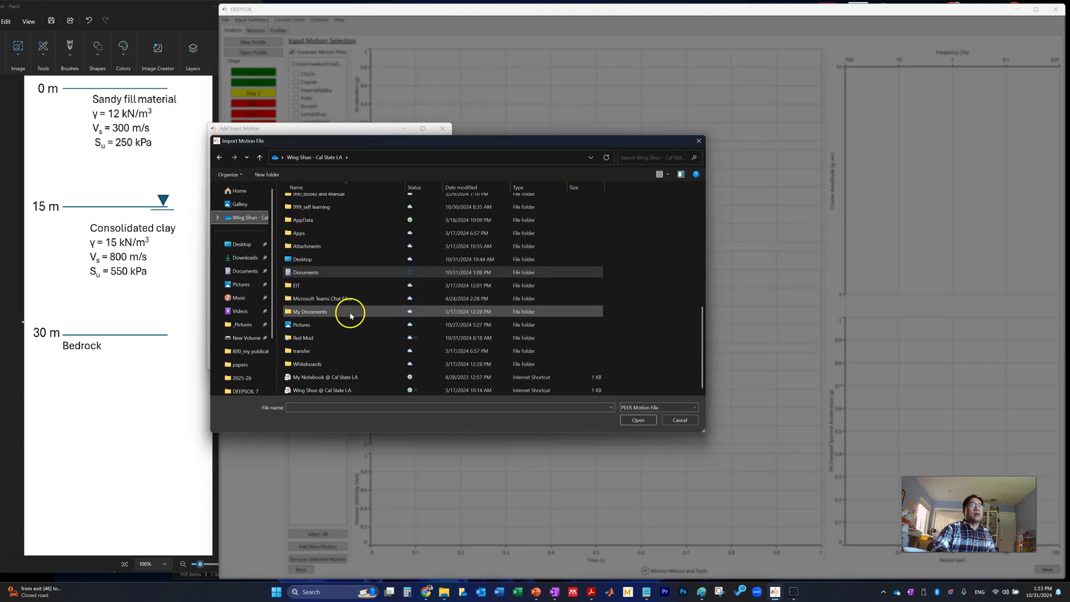
scroll(350, 315, "up", 4)
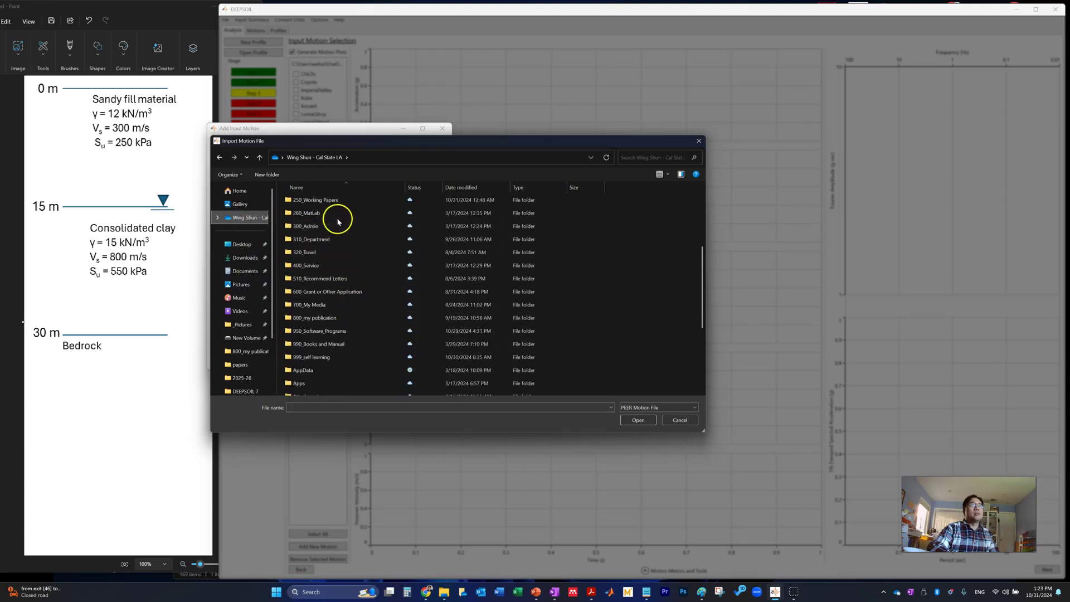
scroll(346, 251, "up", 1)
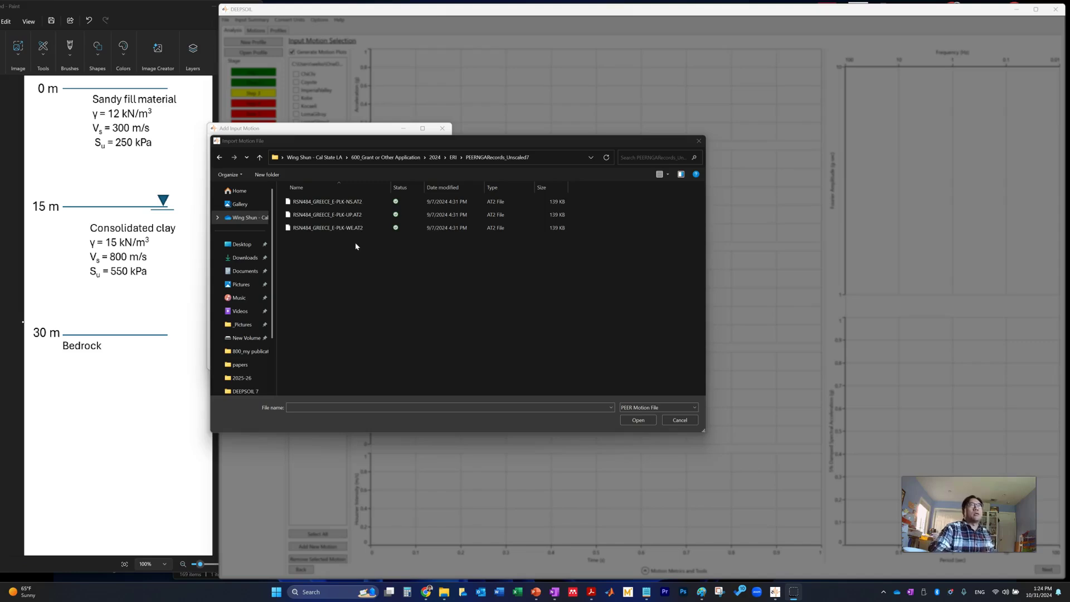
left_click(341, 208)
double_click(341, 203)
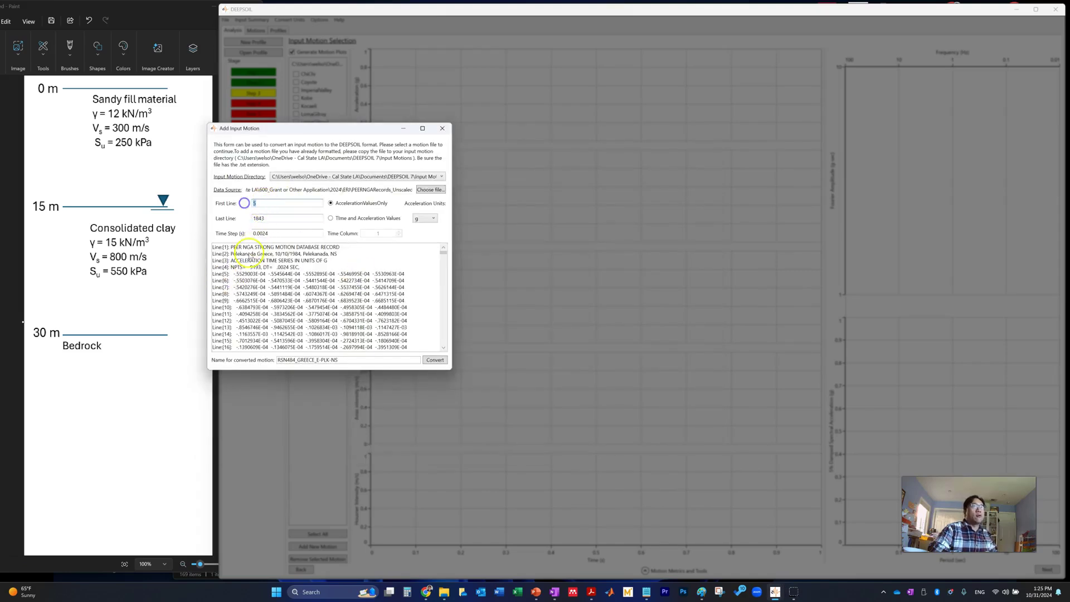
Examine the imported record's header, its first and last data lines, and the time step against the form's settings.
left_click(224, 274)
left_click(257, 274)
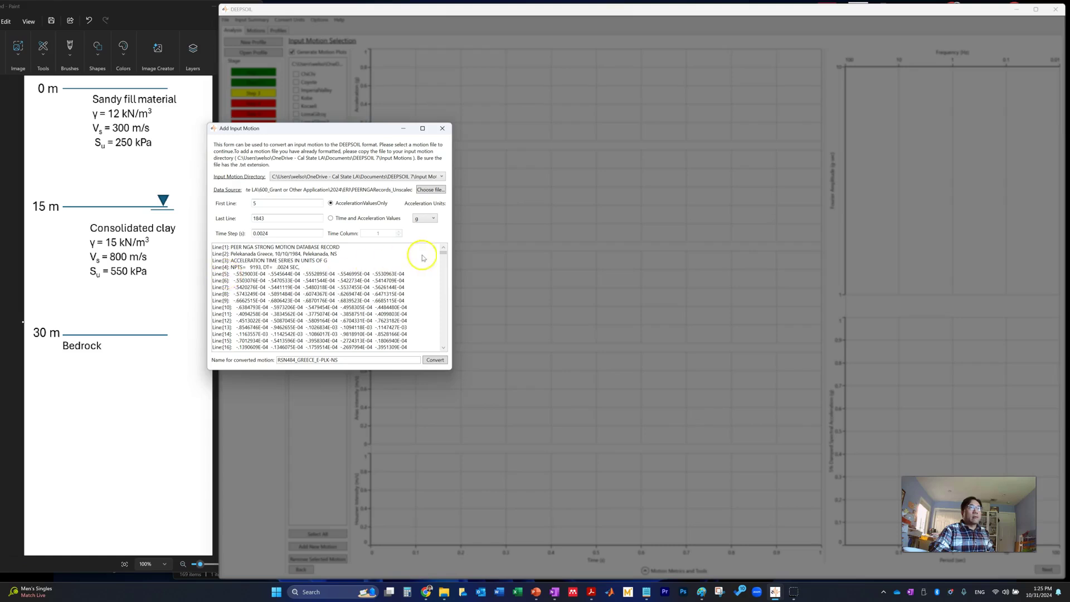
left_click_drag(443, 252, 443, 343)
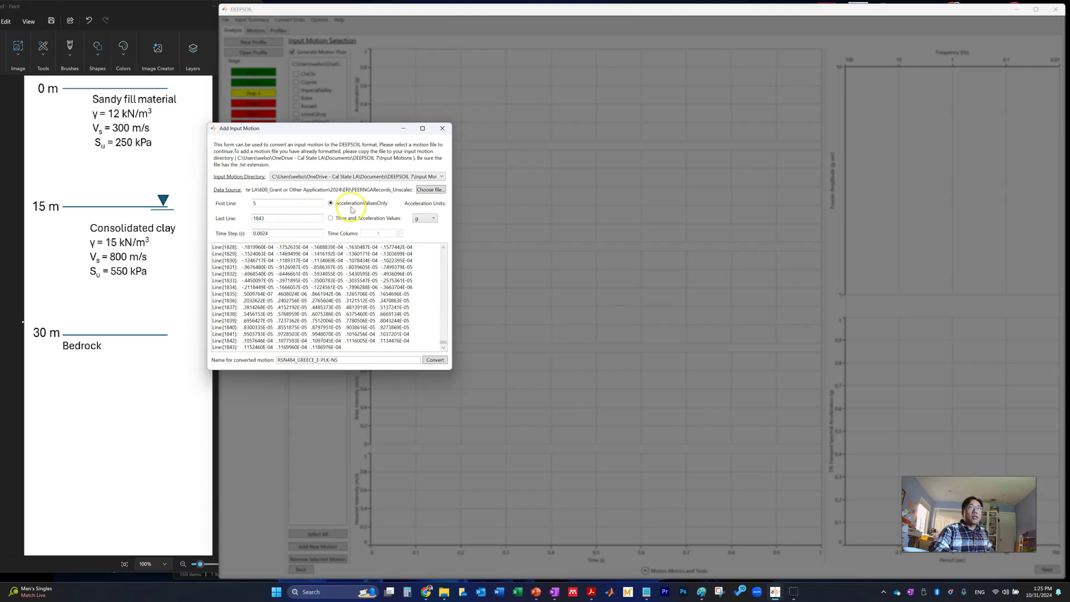
left_click_drag(443, 342, 443, 249)
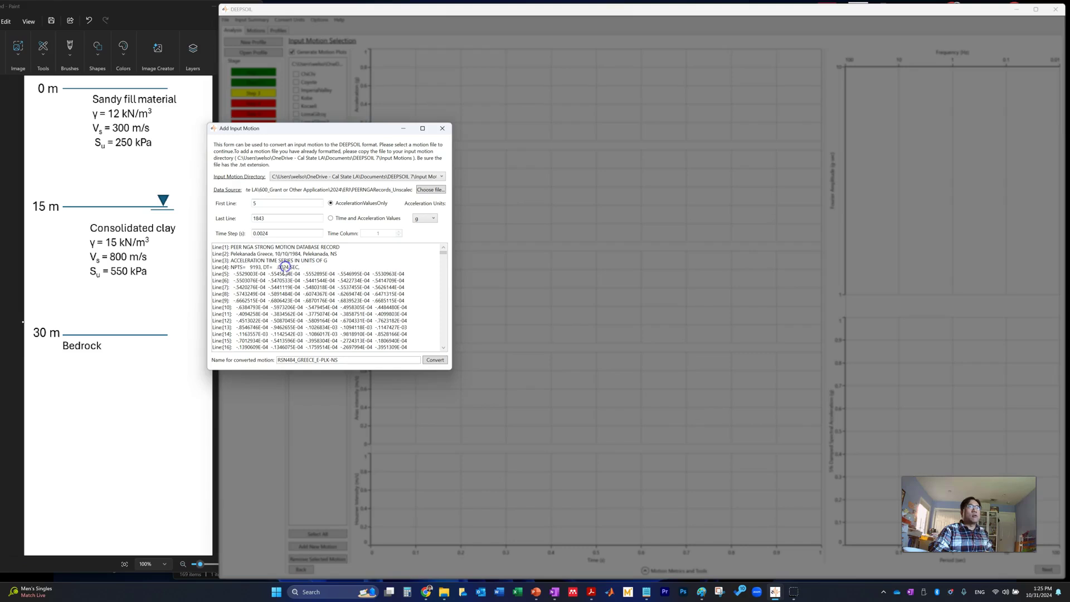
left_click_drag(268, 233, 253, 234)
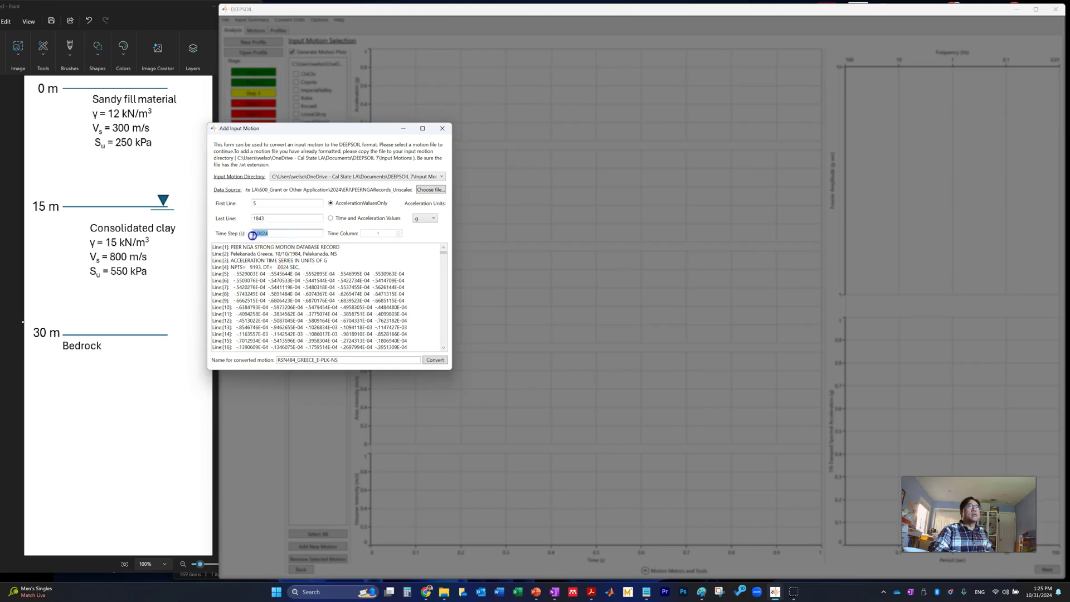
left_click(274, 235)
Convert the Greece record to the DEEPSOIL format, replacing the existing motion of the same name.
left_click(434, 360)
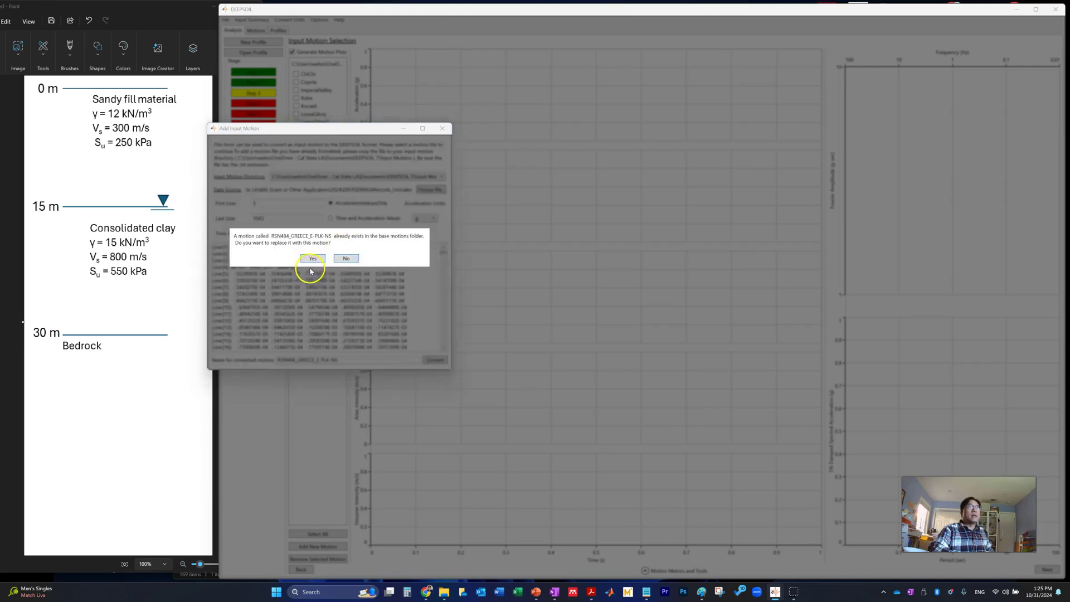
left_click(313, 260)
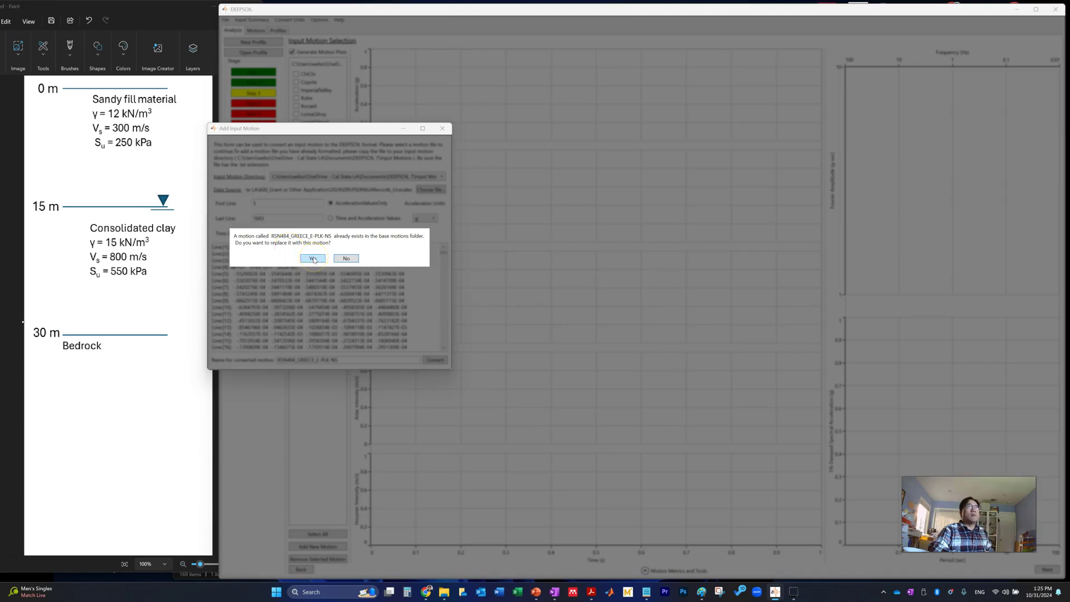
left_click(314, 259)
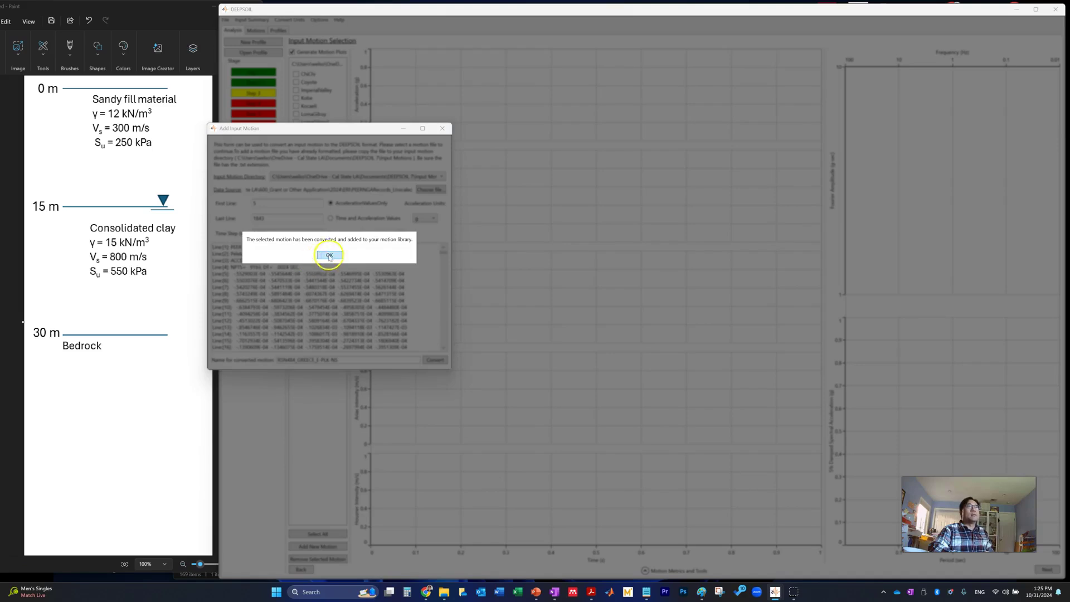
left_click(327, 254)
Select the RSN484 Greece, Northridge2, Northridge and Kocaeli input motions and continue to the analysis control definition.
left_click(329, 170)
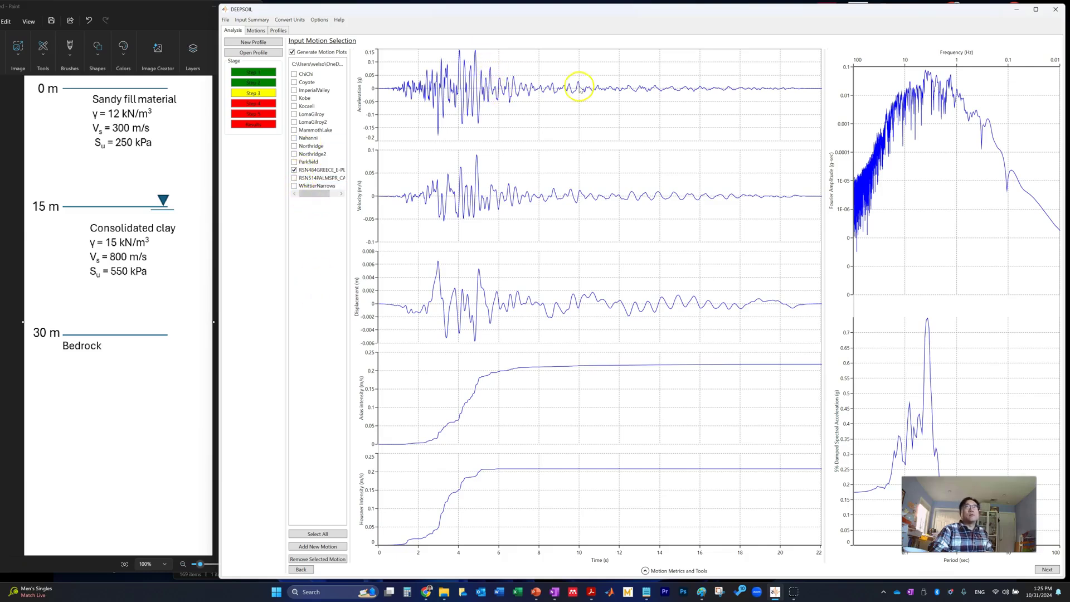
left_click(293, 155)
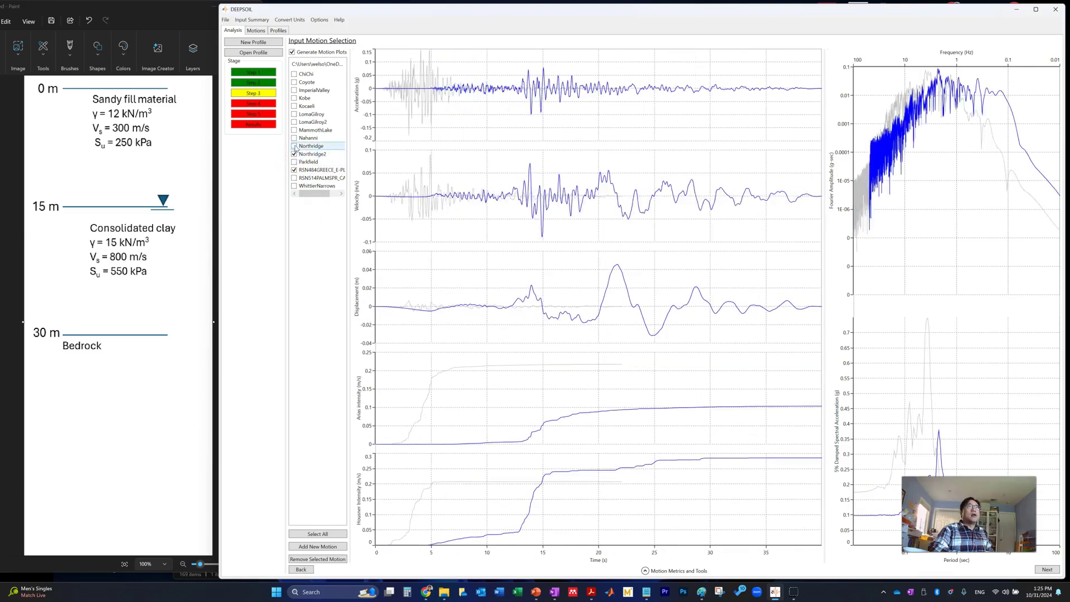
left_click(294, 146)
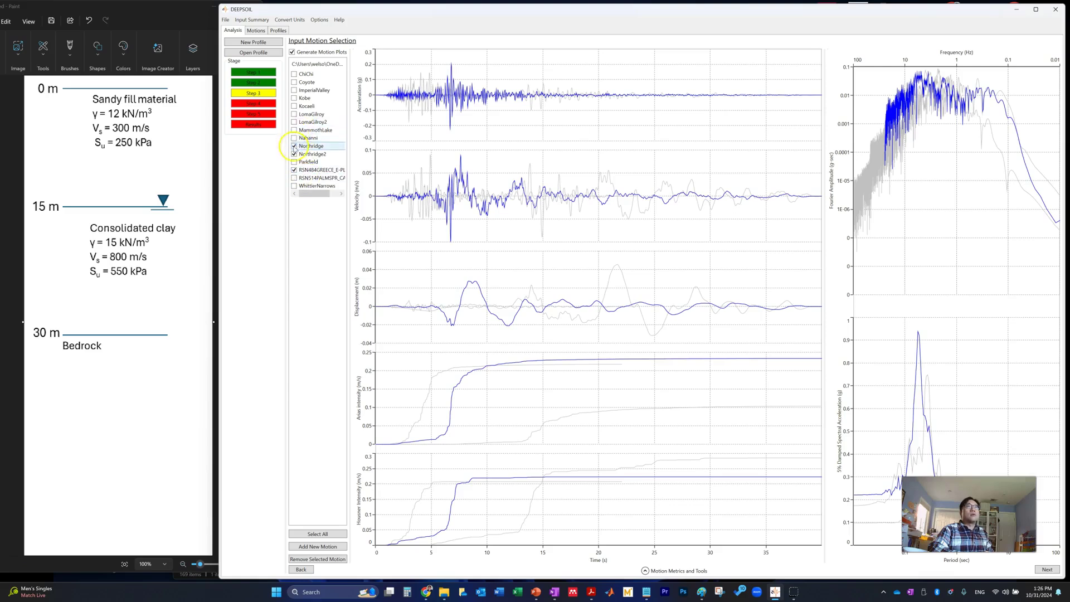
left_click(305, 75)
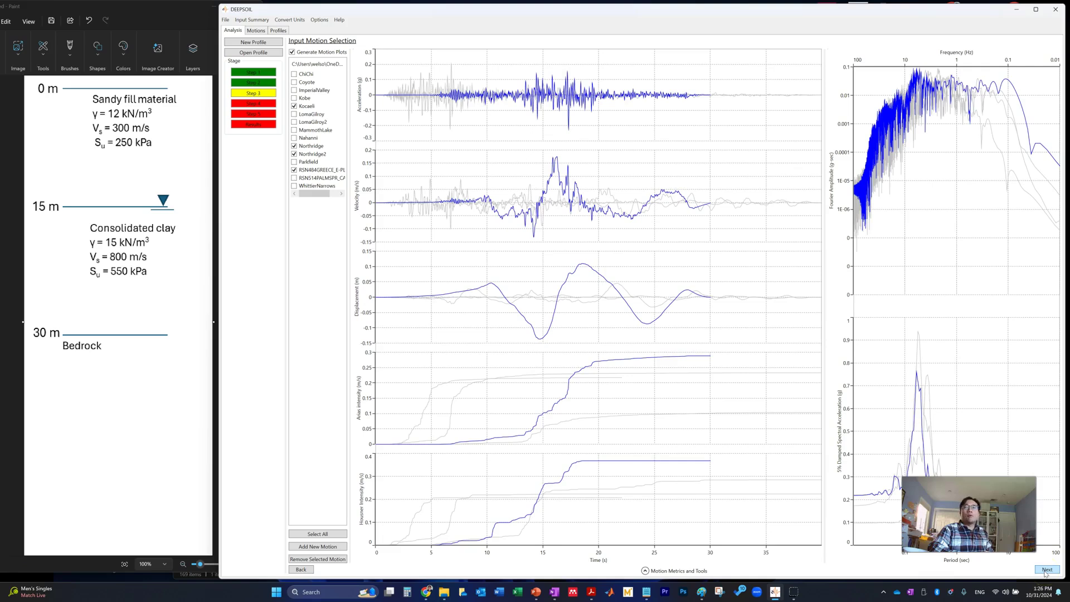
left_click(1045, 570)
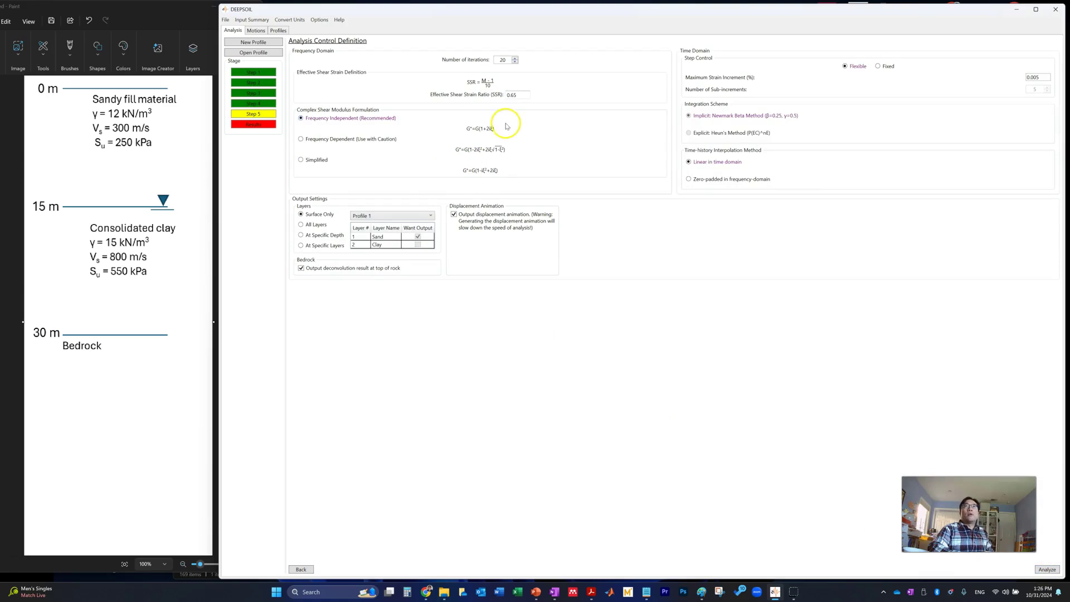
Set the output to All Layers and run the analysis.
left_click(313, 214)
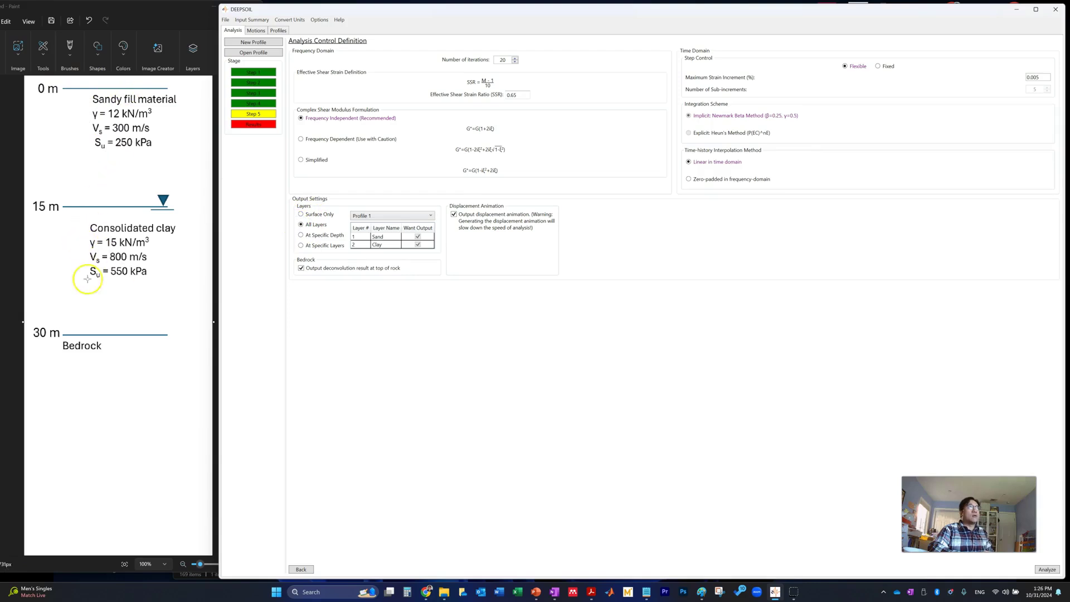
left_click(301, 235)
left_click(301, 224)
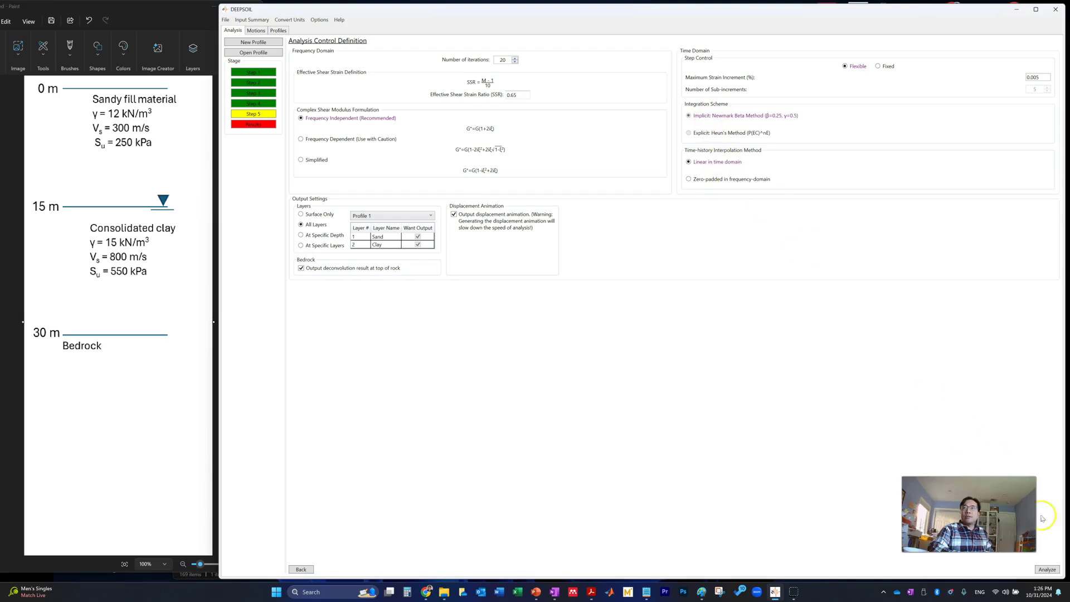
left_click(1047, 569)
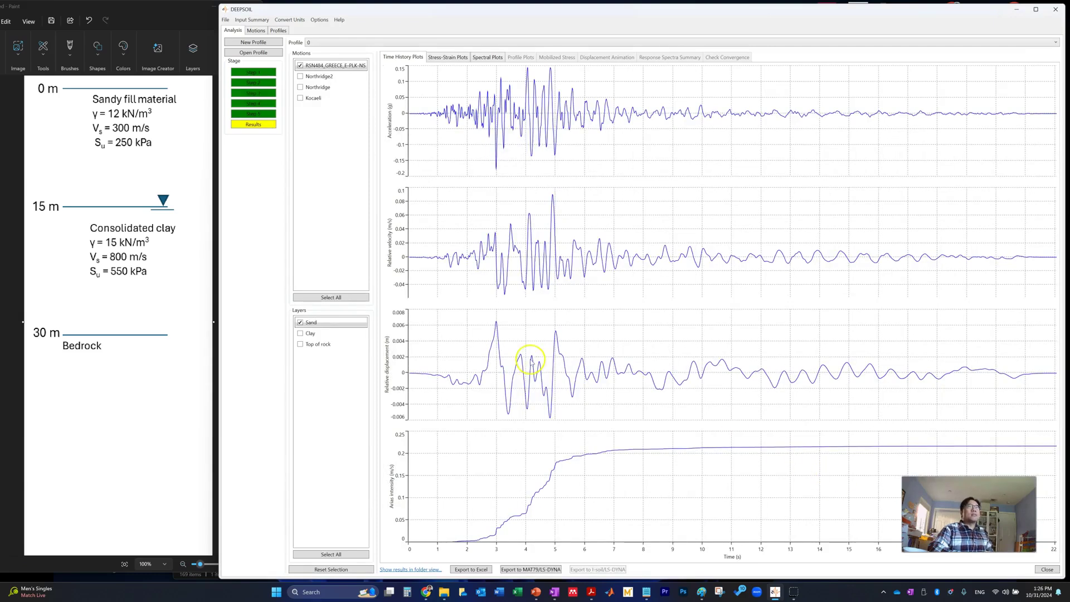
Add Northridge2, Northridge and Kocaeli to the time history plots of the Sand layer.
left_click(300, 77)
left_click(301, 88)
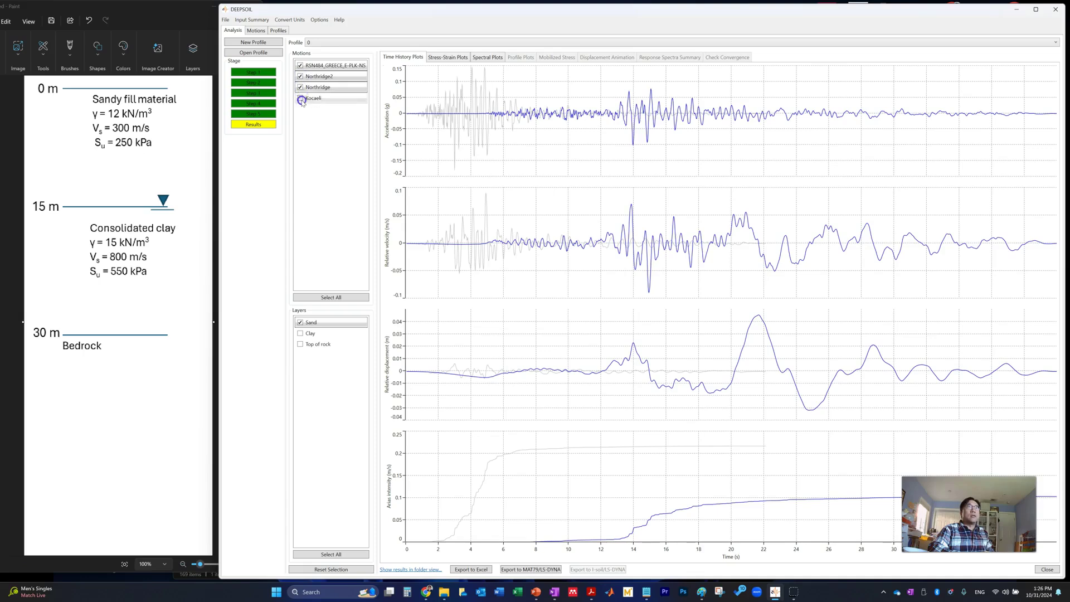
left_click(301, 99)
left_click(307, 324)
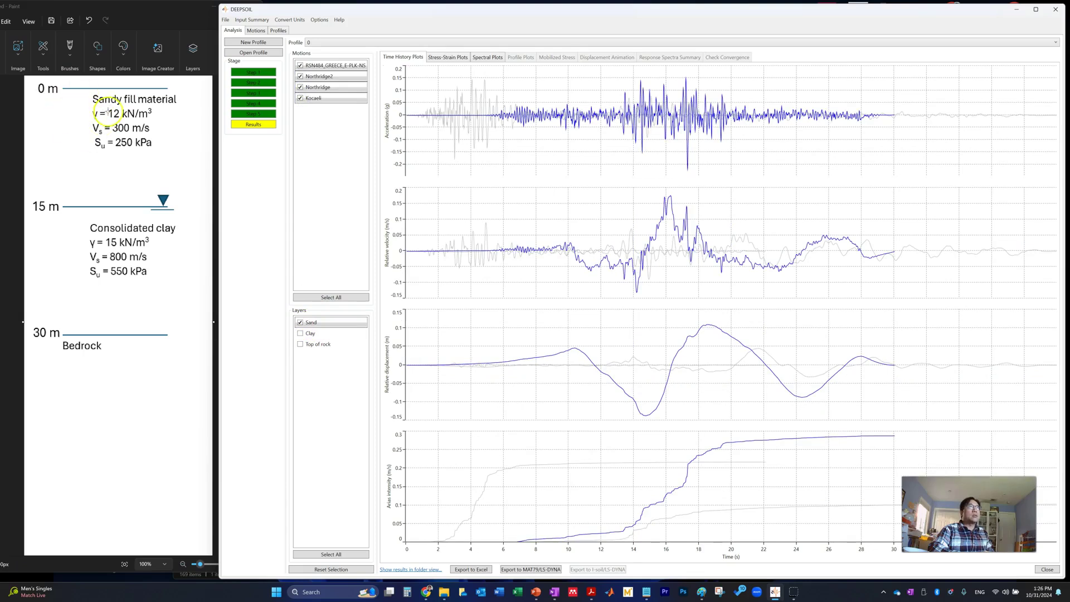
Deselect the Greece and both Northridge motions, leaving only Kocaeli selected in the Sand layer's time history plots.
left_click(329, 67)
left_click(300, 65)
left_click(300, 76)
left_click(301, 88)
left_click(301, 99)
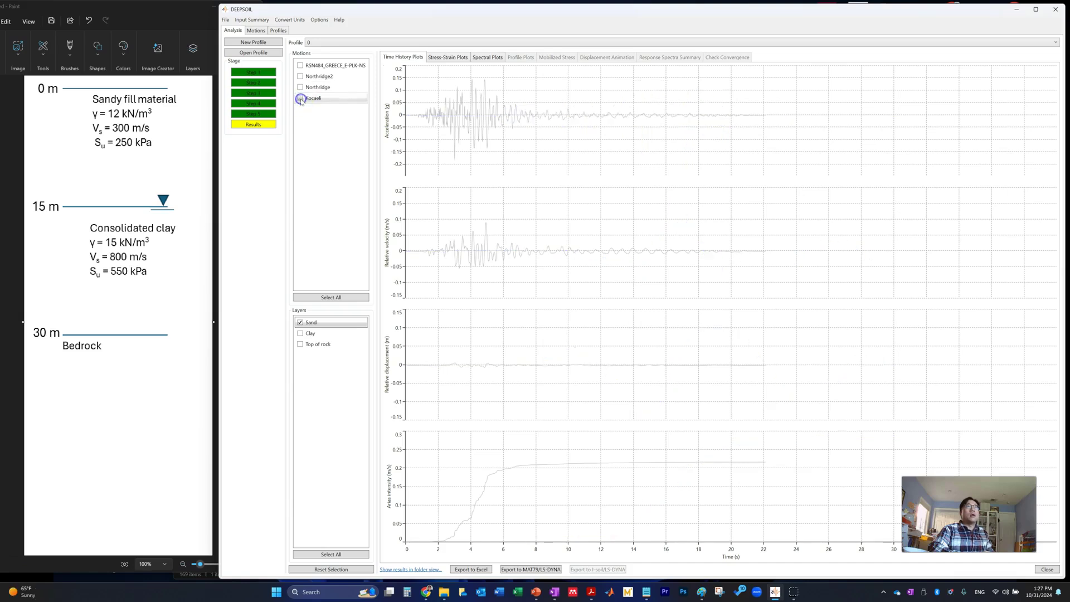
left_click(300, 99)
left_click(300, 99)
left_click(300, 98)
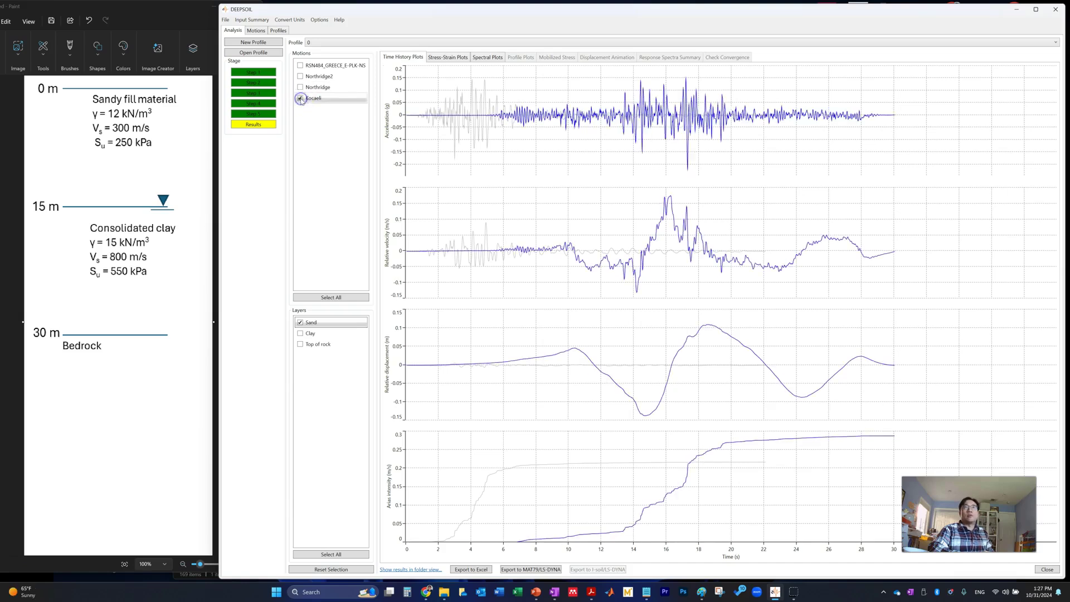
left_click(301, 99)
left_click(300, 98)
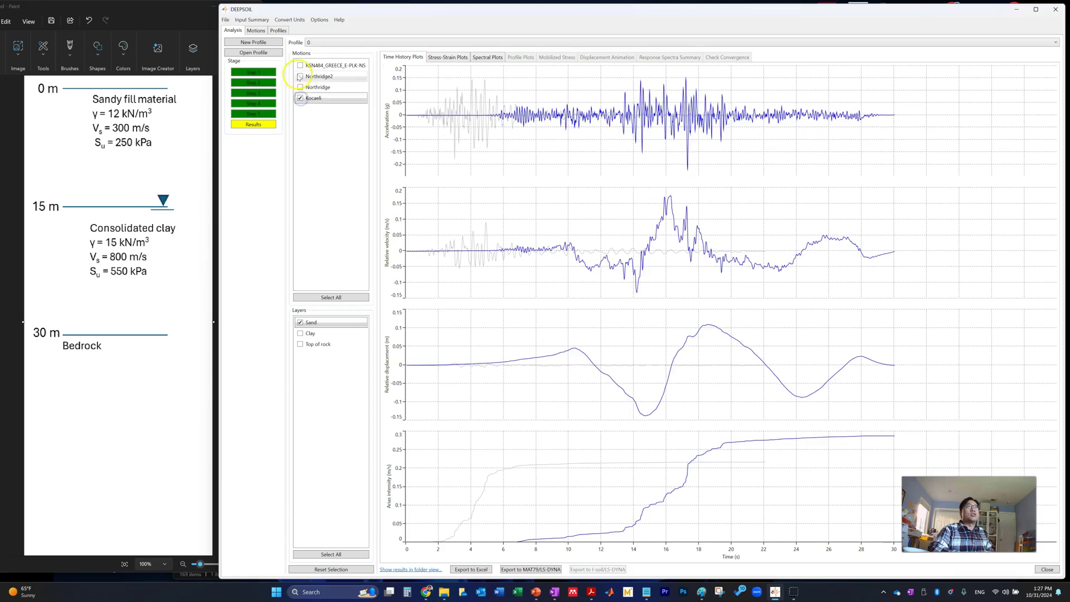
Replace Kocaeli with the RSN484_GREECE_E-PLK-NS motion in the time history plots.
left_click(300, 65)
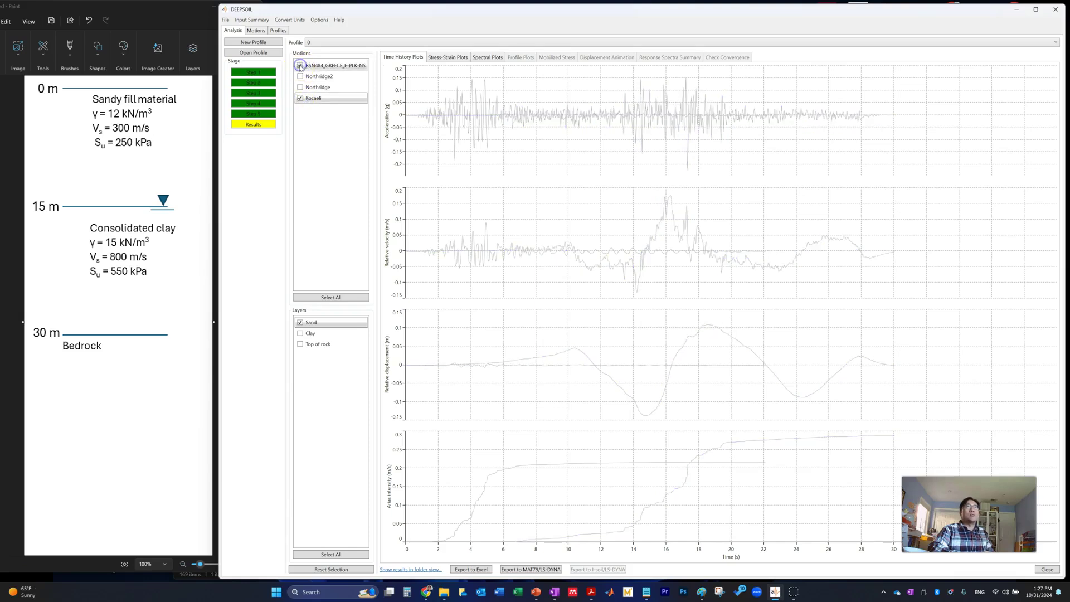
left_click(301, 99)
left_click(301, 98)
left_click(300, 99)
Switch the plotted layer from Sand to Clay for the Greece motion.
left_click(301, 333)
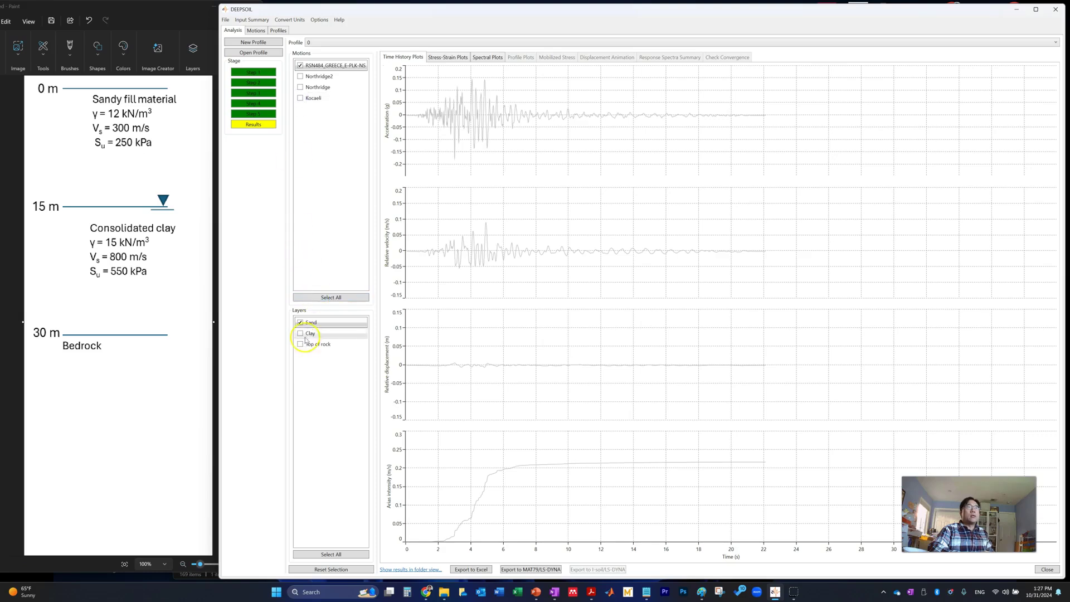
left_click(301, 334)
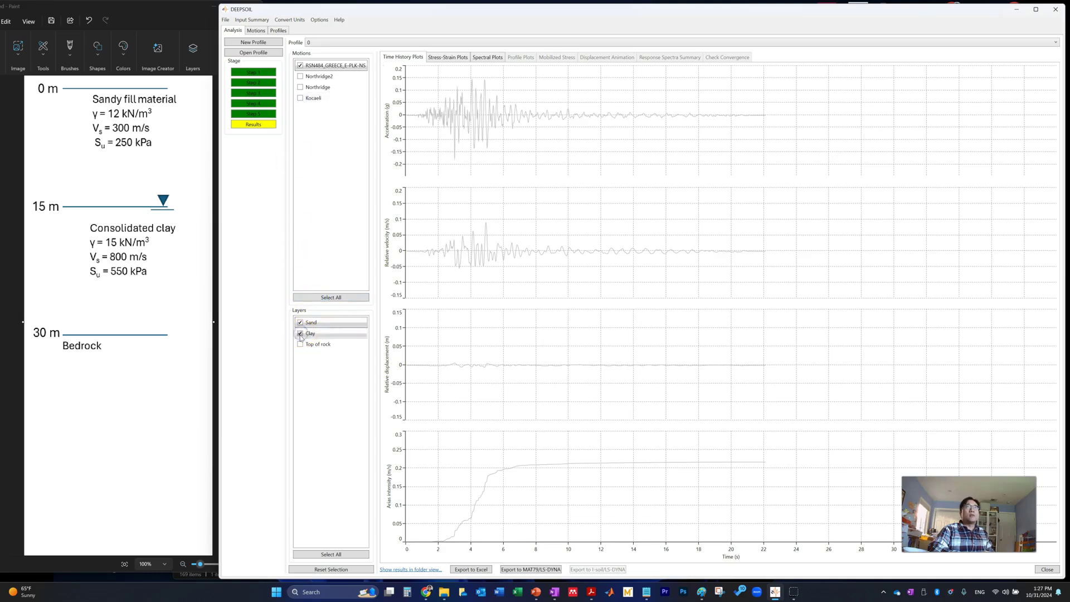
left_click(301, 332)
left_click(301, 323)
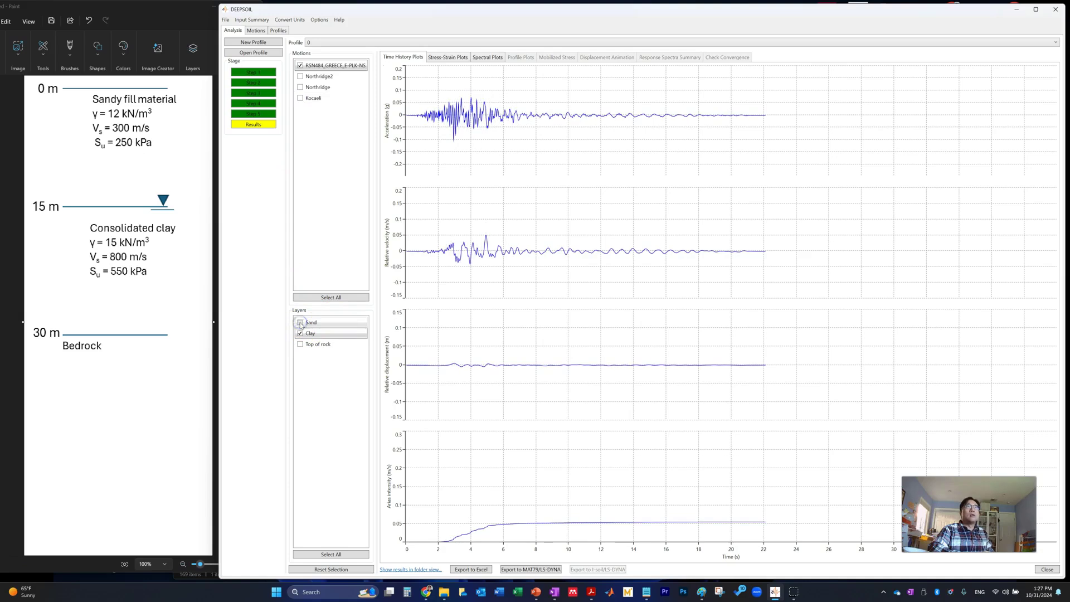
Add the Sand layer to the Clay time history plots and toggle it to compare both layers for the Greece motion.
left_click(300, 322)
left_click(300, 323)
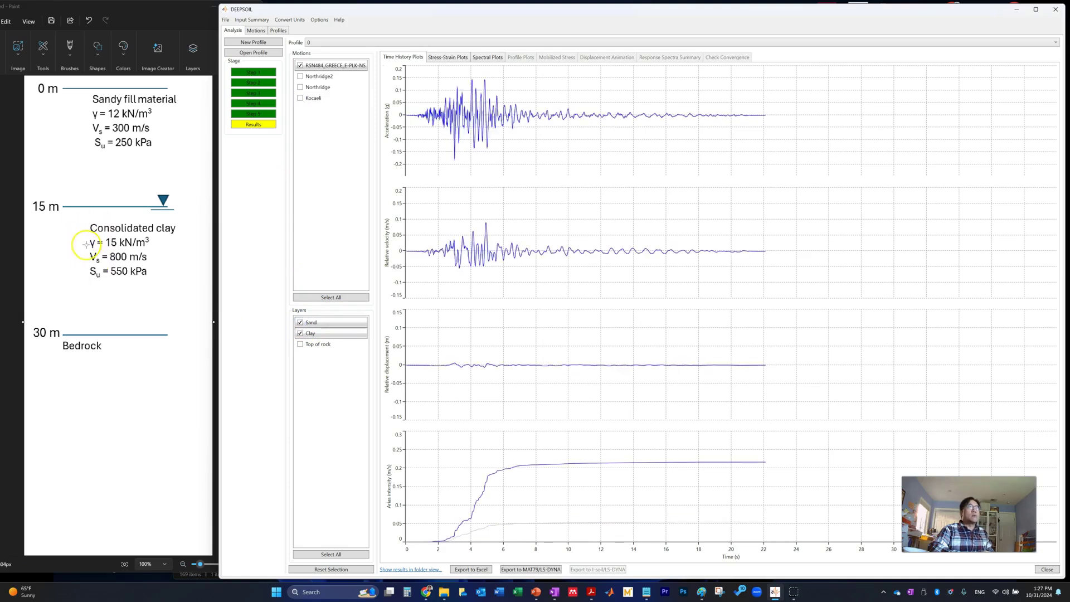
left_click(300, 323)
left_click(300, 323)
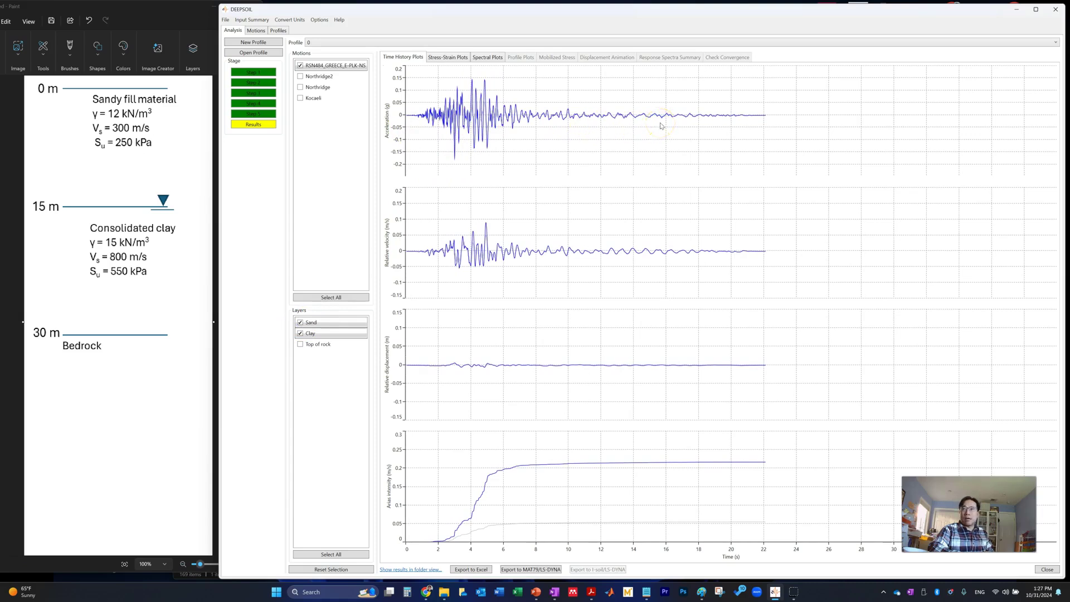
Add Top of rock to the time history plots and remove the Sand and Clay layers.
left_click(300, 344)
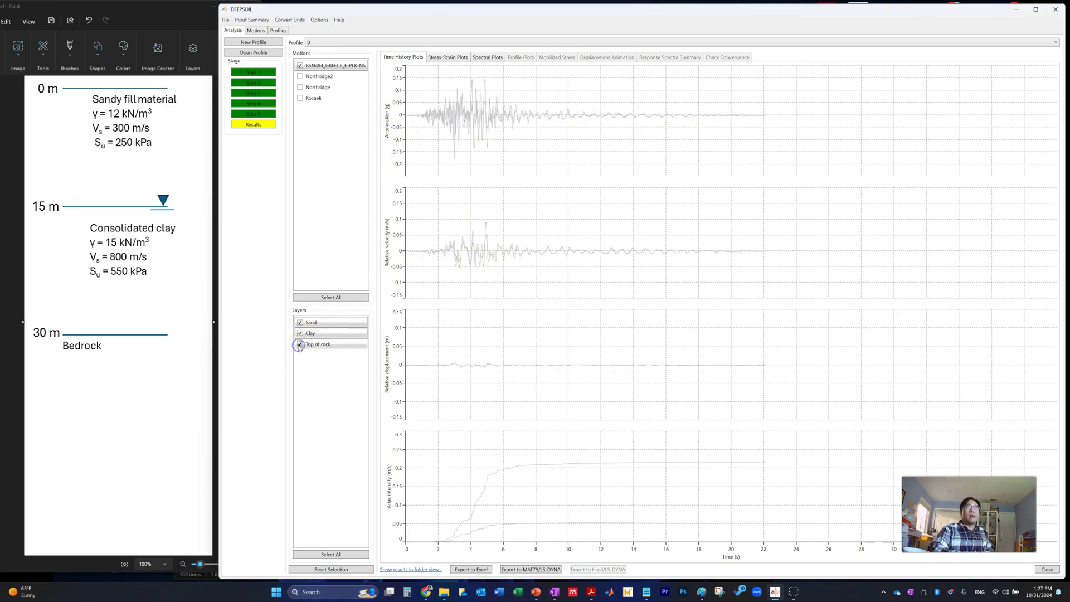
left_click(300, 322)
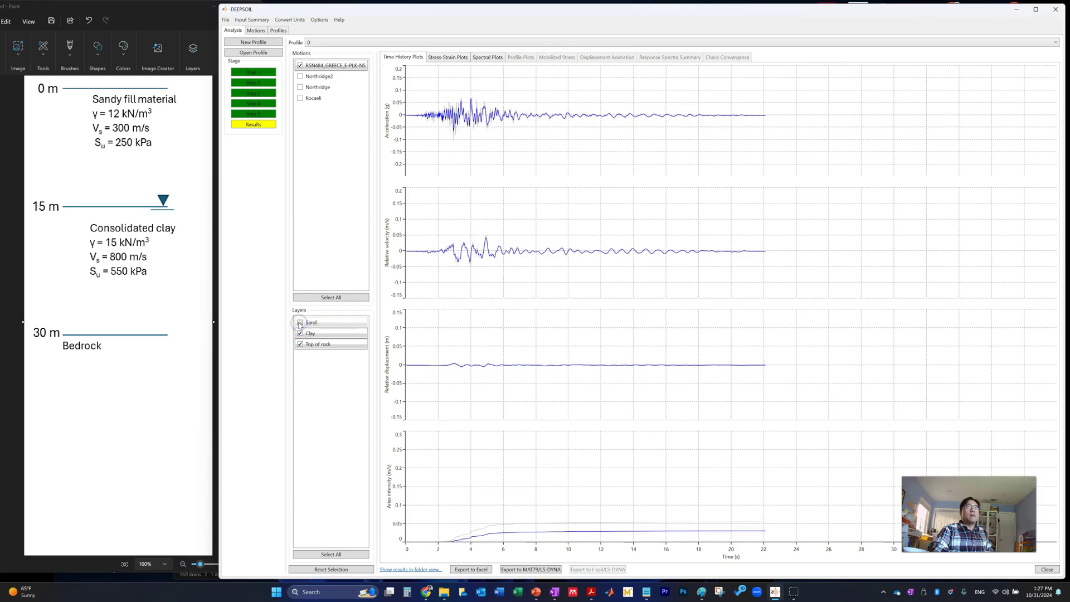
left_click(300, 333)
Toggle the Sand layer against Top of rock in the time history plots to compare them, leaving both layers selected.
left_click(301, 323)
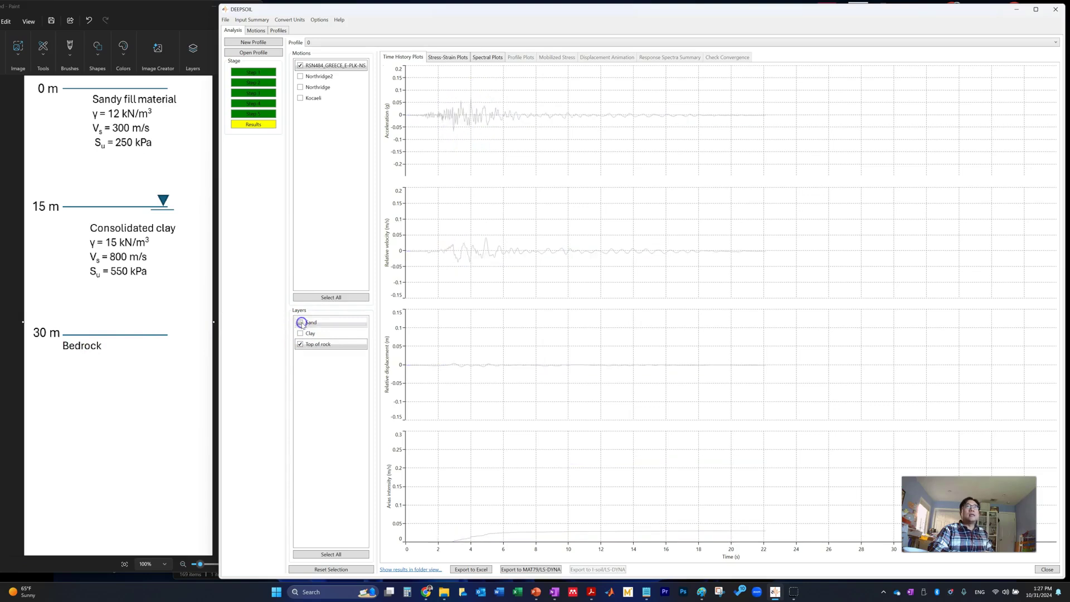
left_click(86, 88)
left_click(301, 323)
left_click(301, 323)
left_click(301, 323)
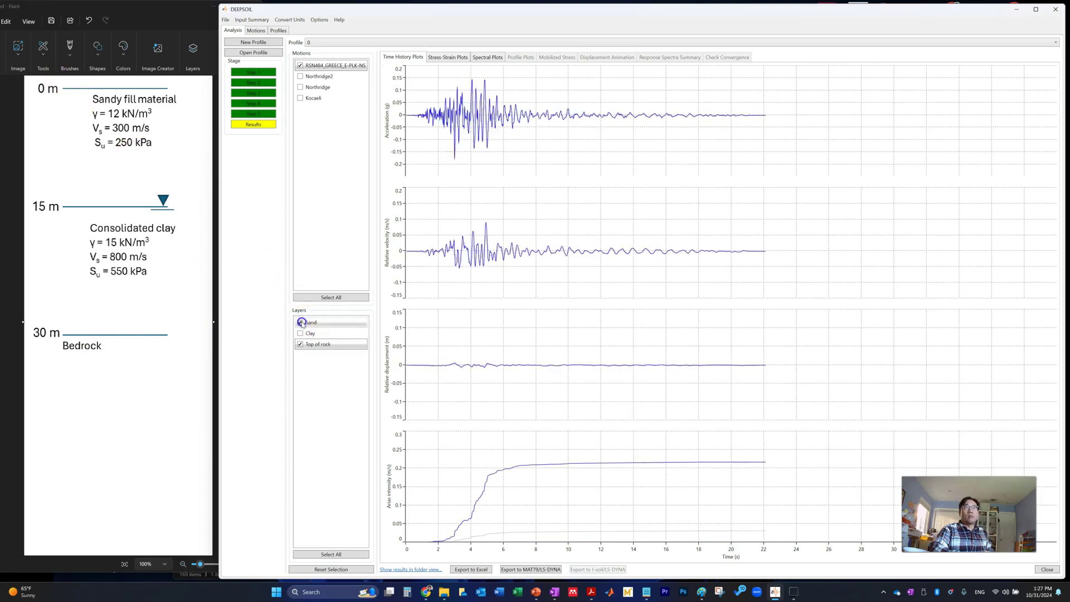
left_click(301, 323)
left_click(301, 322)
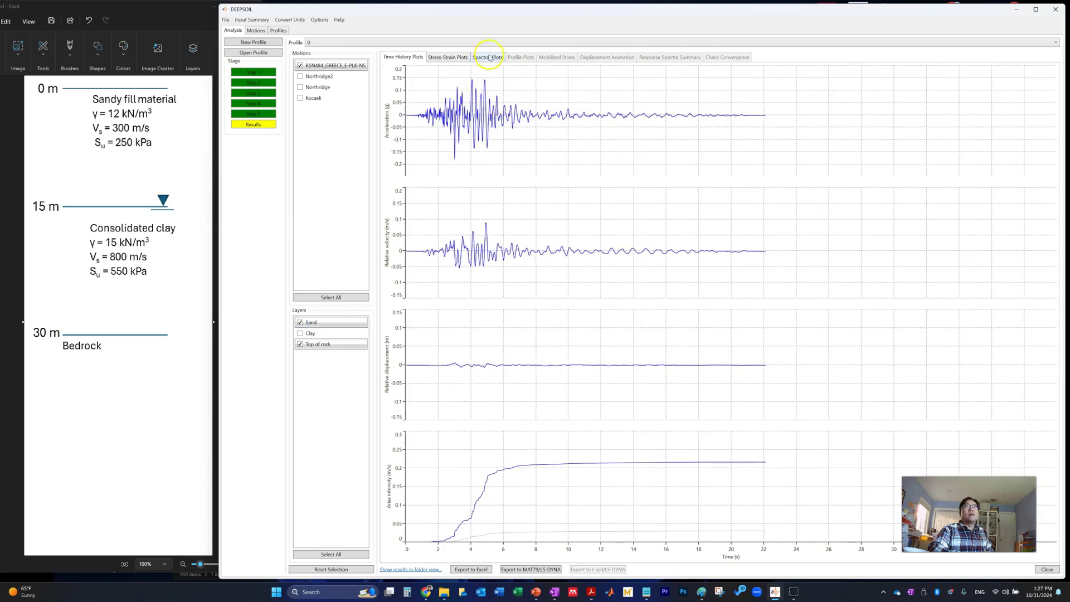
Show the spectral plots for the Greece motion and add Clay to compare it with Sand and Top of rock.
left_click(488, 57)
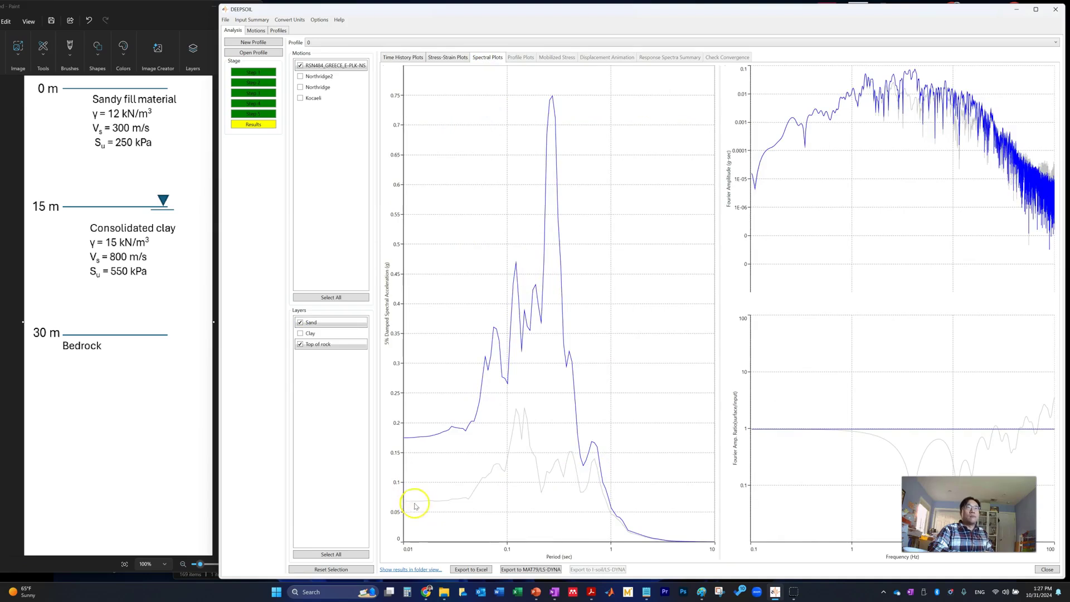
mouse_move(391, 197)
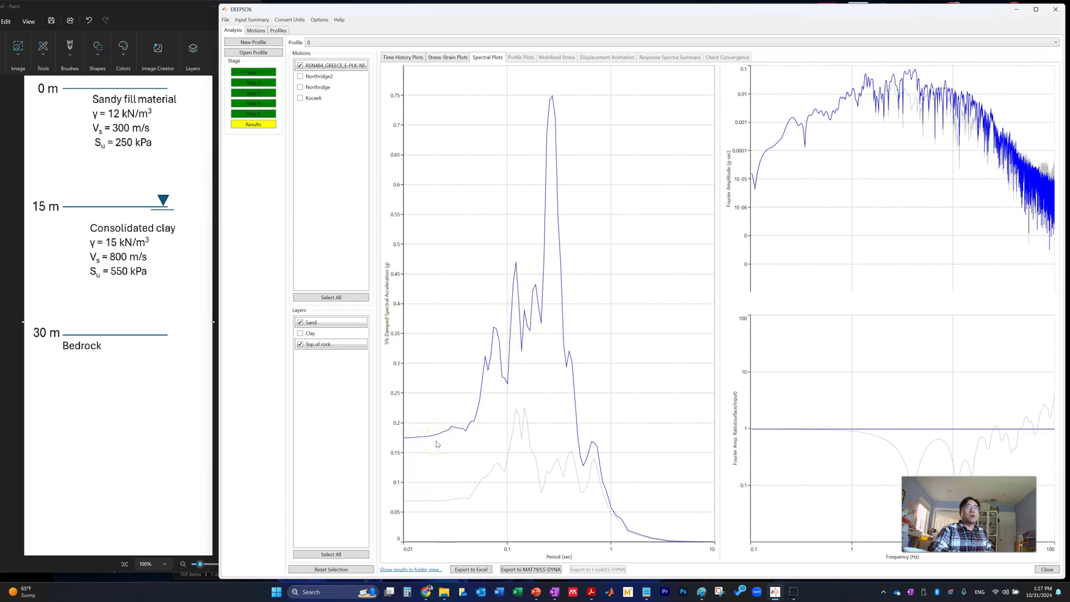
left_click(300, 334)
left_click(300, 334)
left_click(300, 334)
left_click(300, 334)
left_click(300, 334)
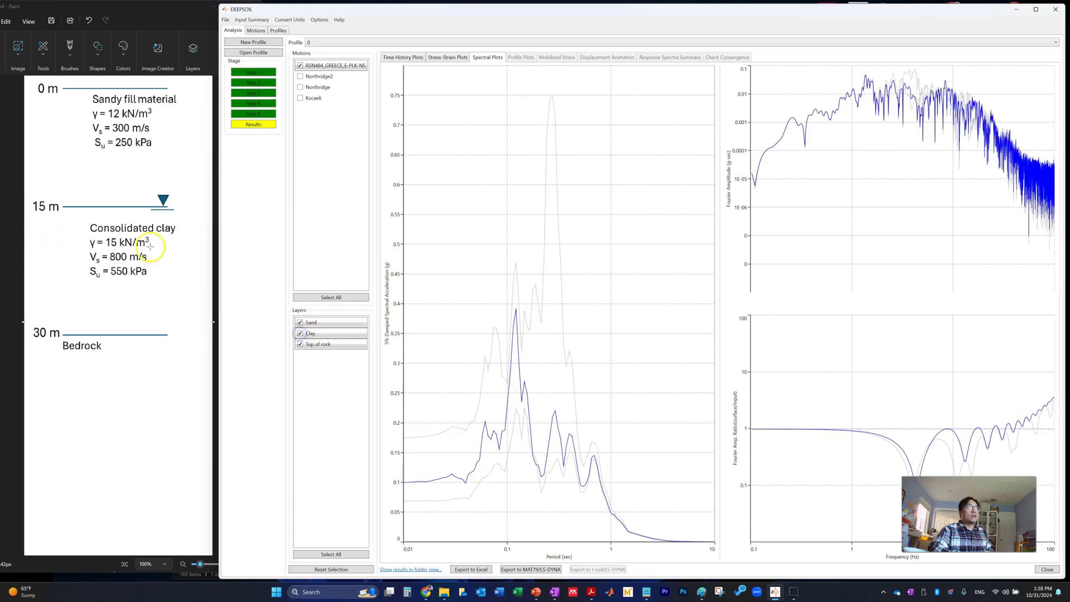
left_click(300, 324)
left_click(301, 324)
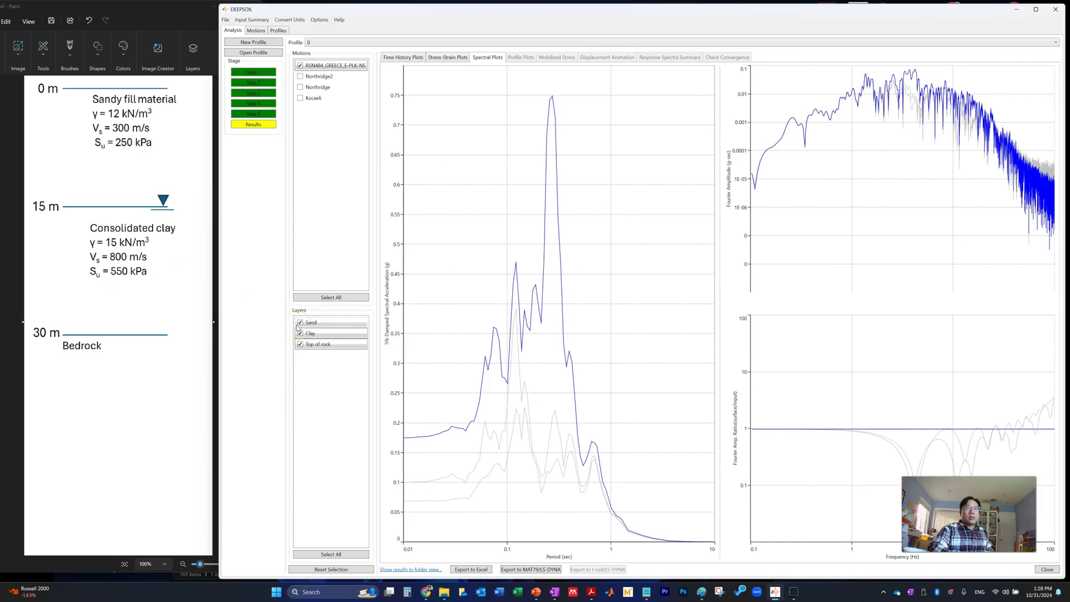
Start an Excel export of the results and include the Northridge2, Northridge and Kocaeli motions along with the Greece motion.
left_click(471, 570)
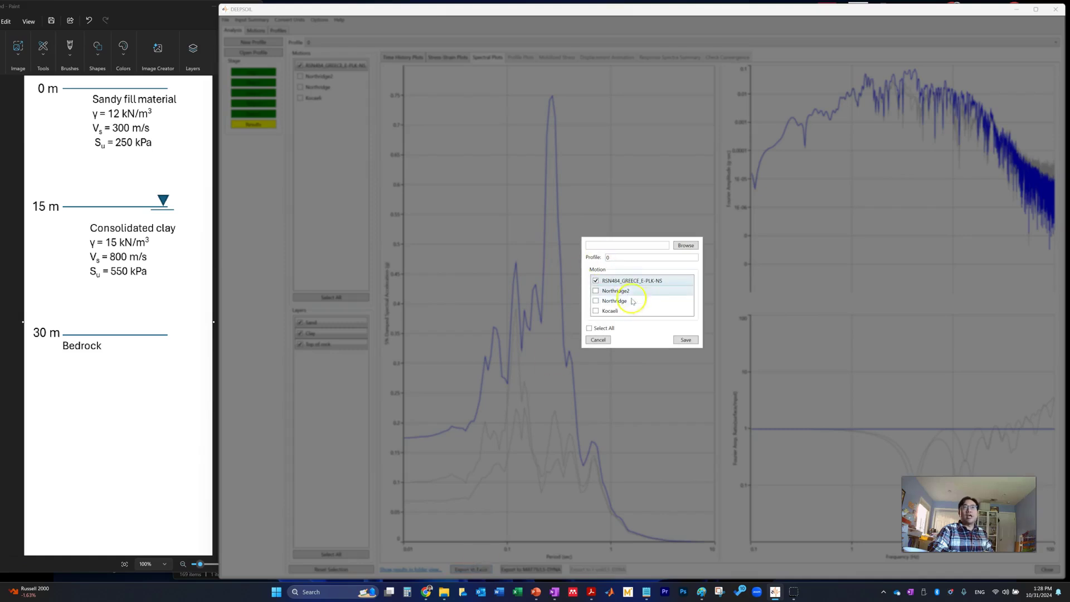
left_click(596, 291)
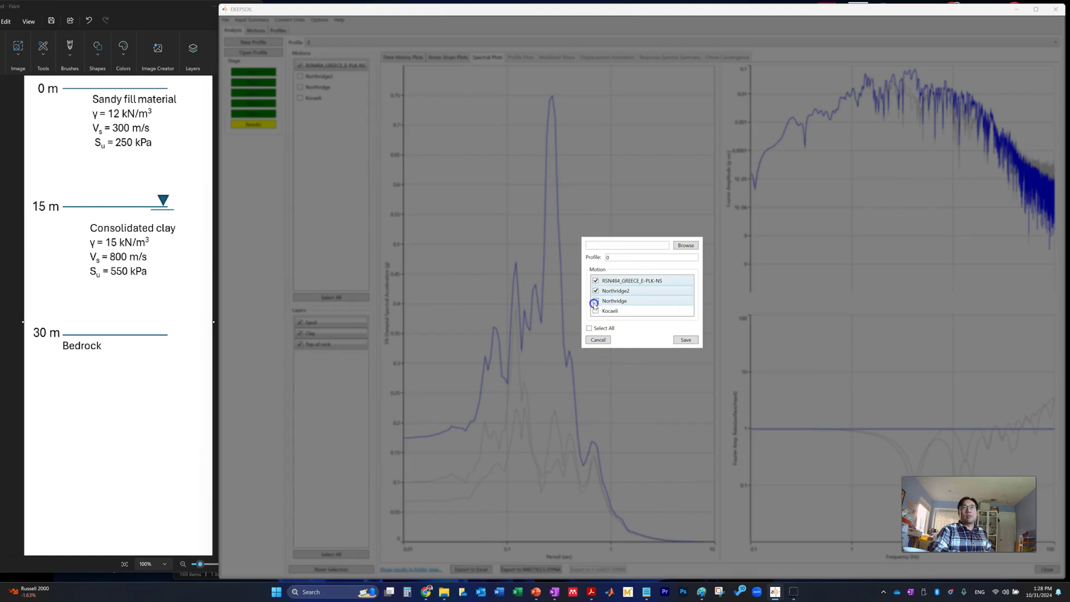
left_click(596, 301)
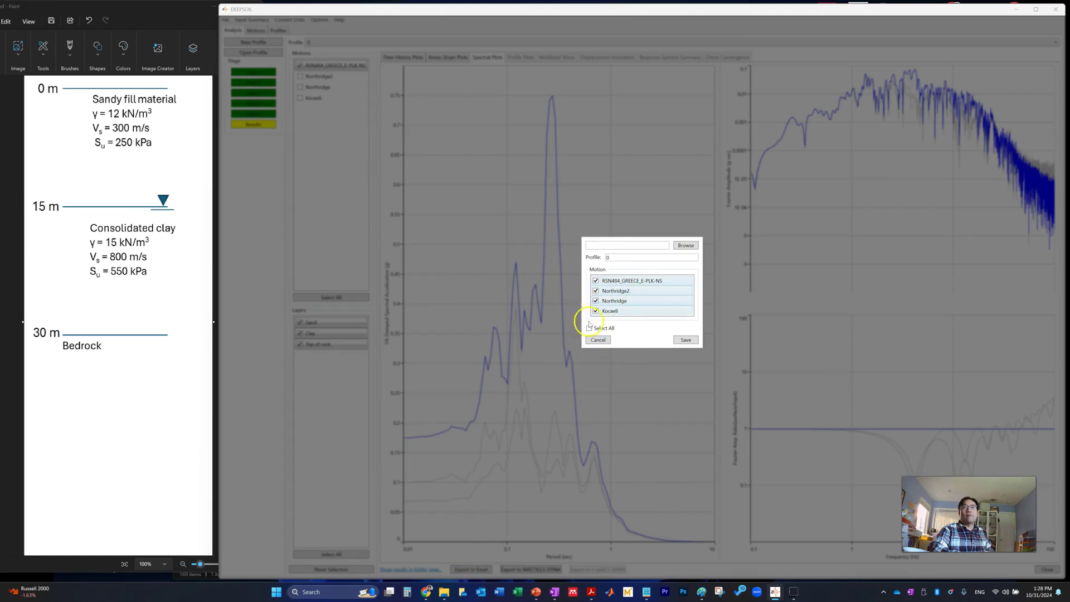
Export the motion results to the Desktop folder, overwriting the existing results files.
left_click(685, 246)
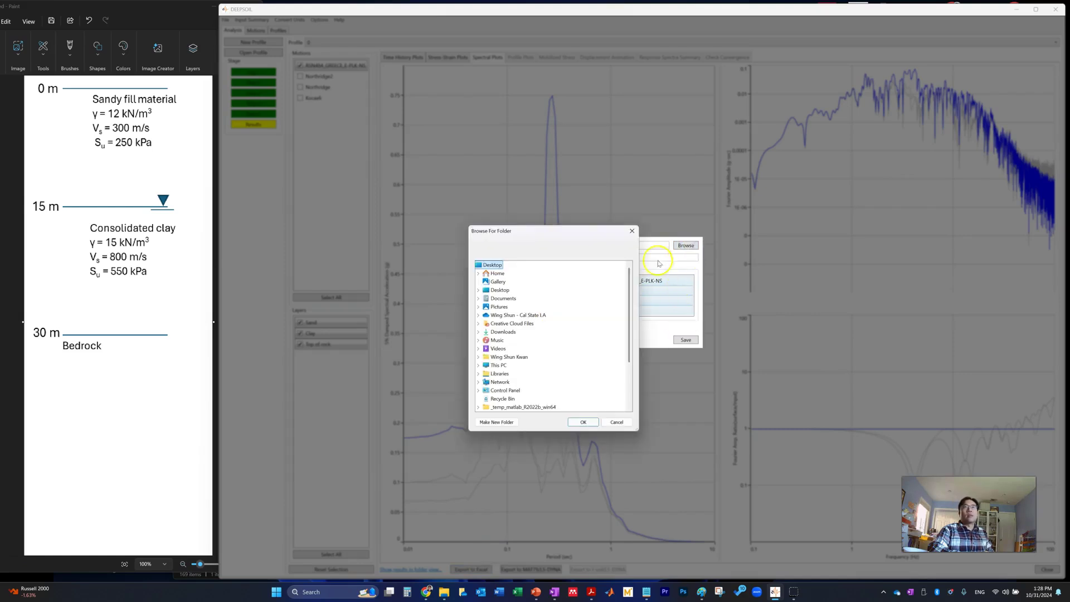
left_click(585, 422)
left_click(712, 340)
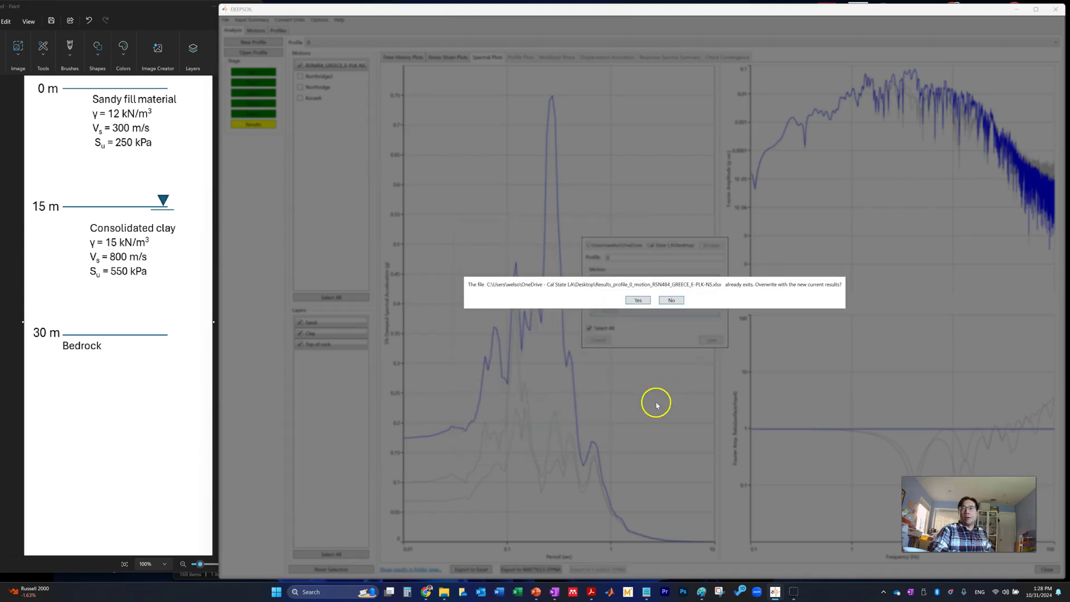
left_click(638, 300)
left_click(649, 363)
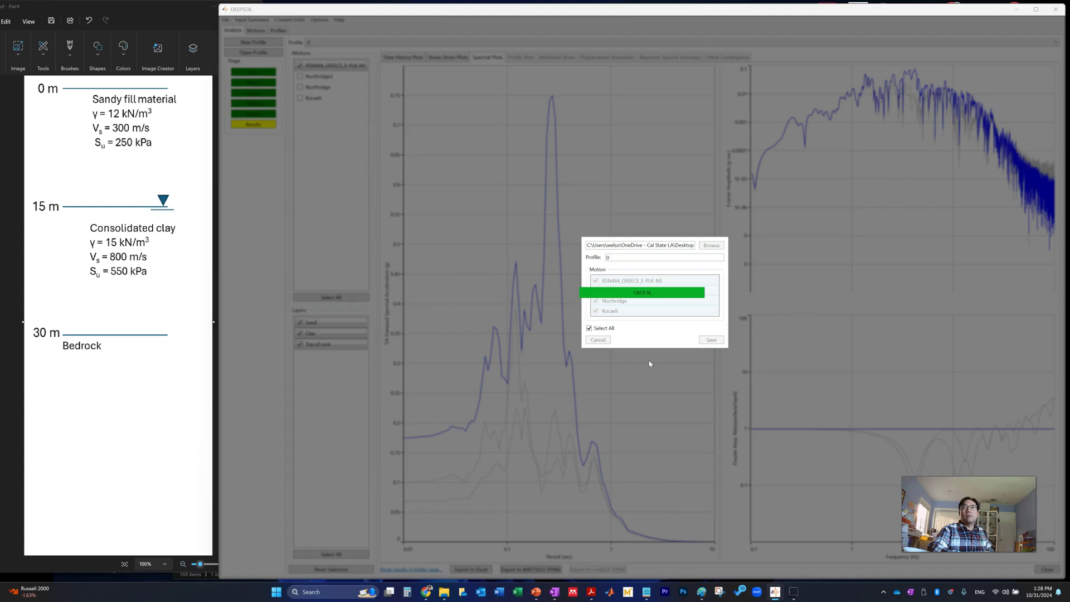
left_click(640, 305)
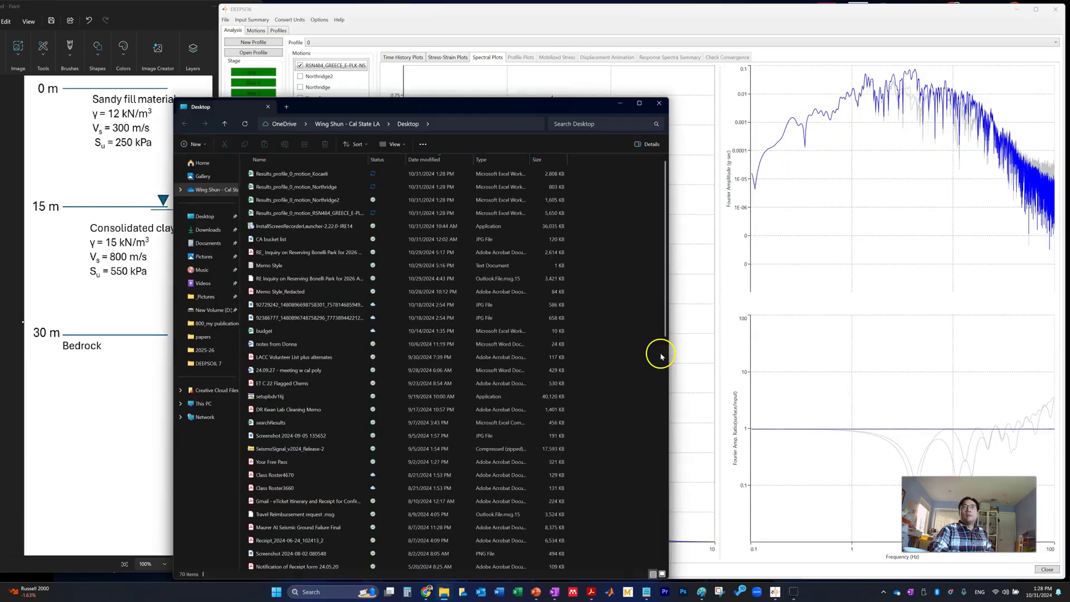
Open the Results_profile_0_motion_Kocaeli workbook in Excel and review its Input Motion, Top of rock, Layer 1 and Layer 2 sheets.
left_click(320, 176)
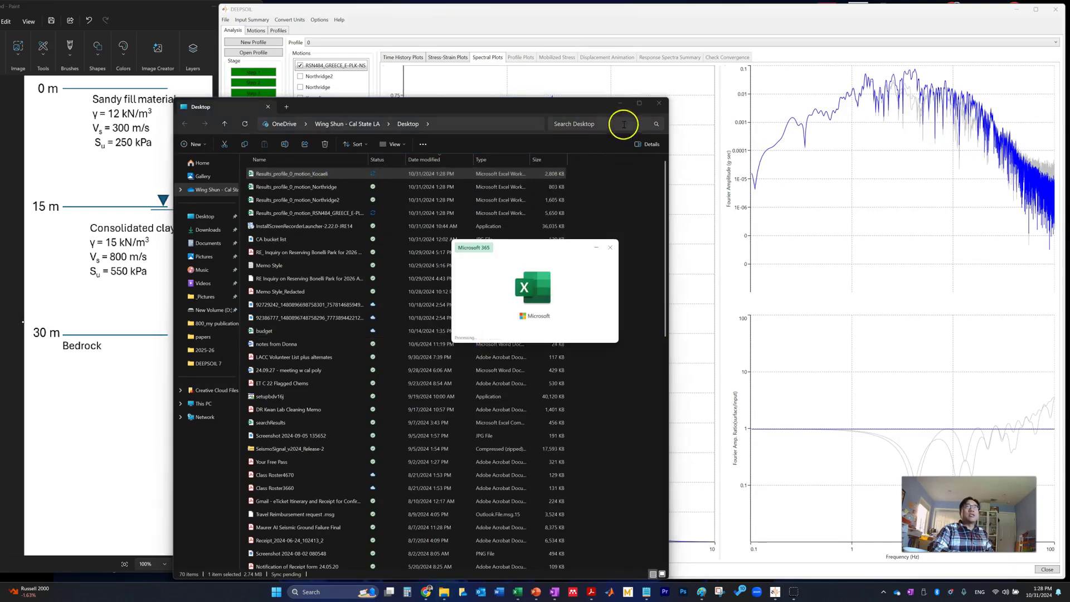
left_click(623, 104)
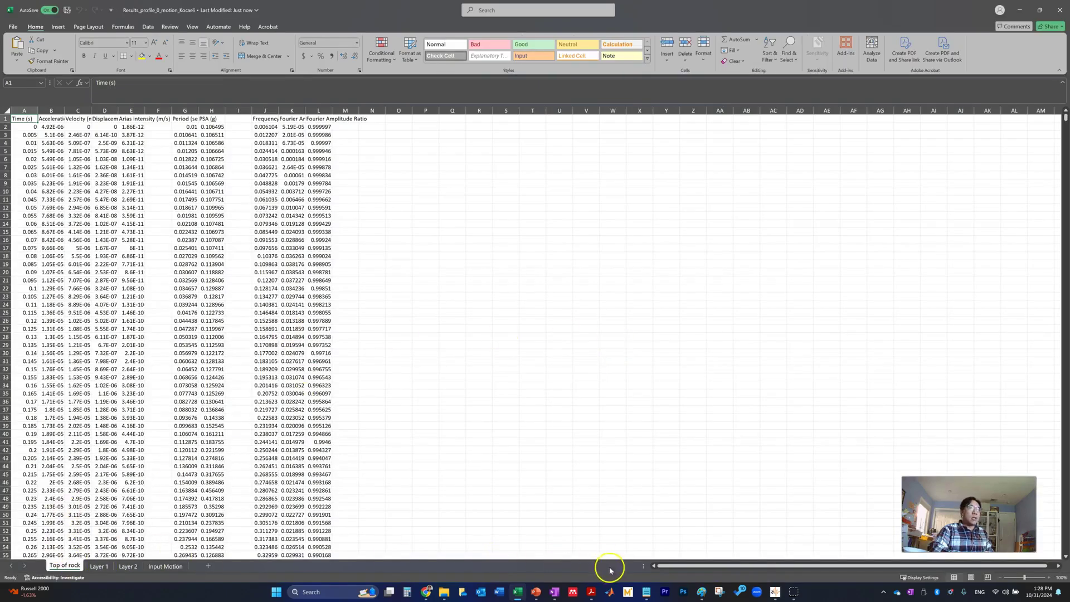
left_click(170, 567)
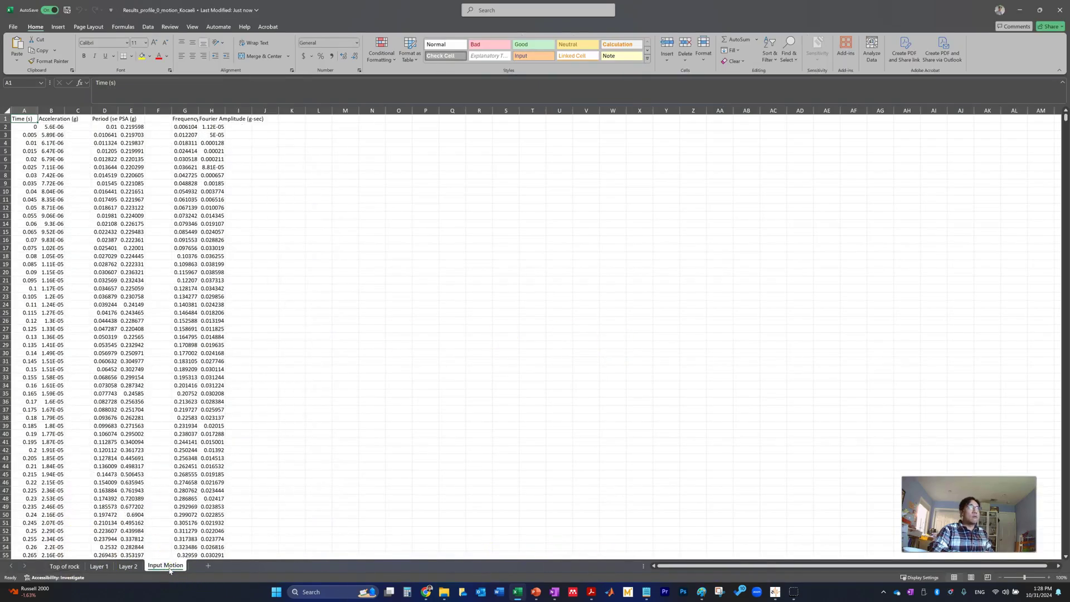
left_click(99, 566)
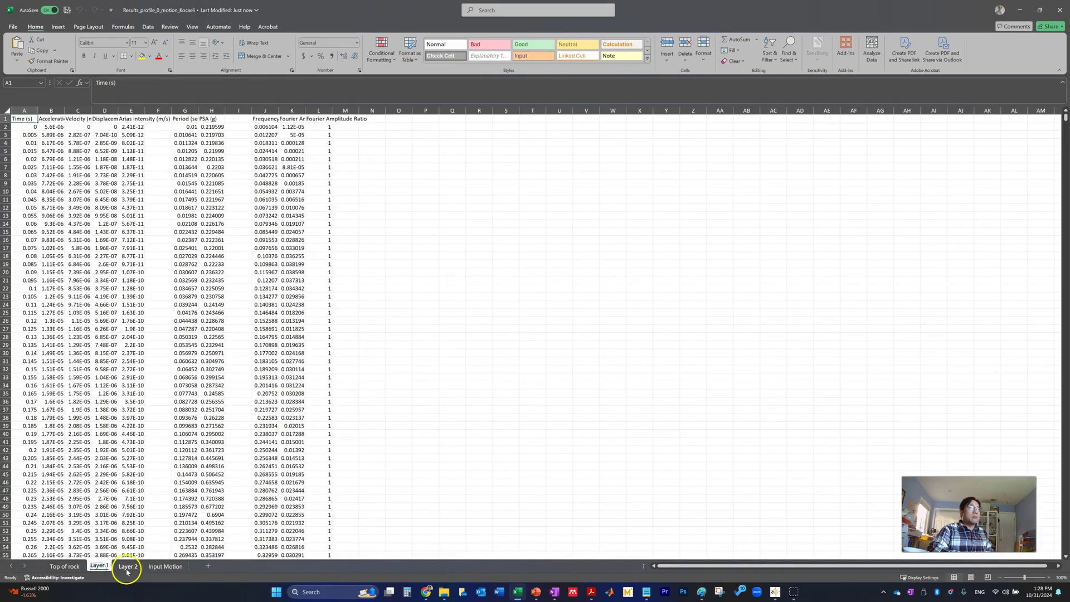
left_click(64, 566)
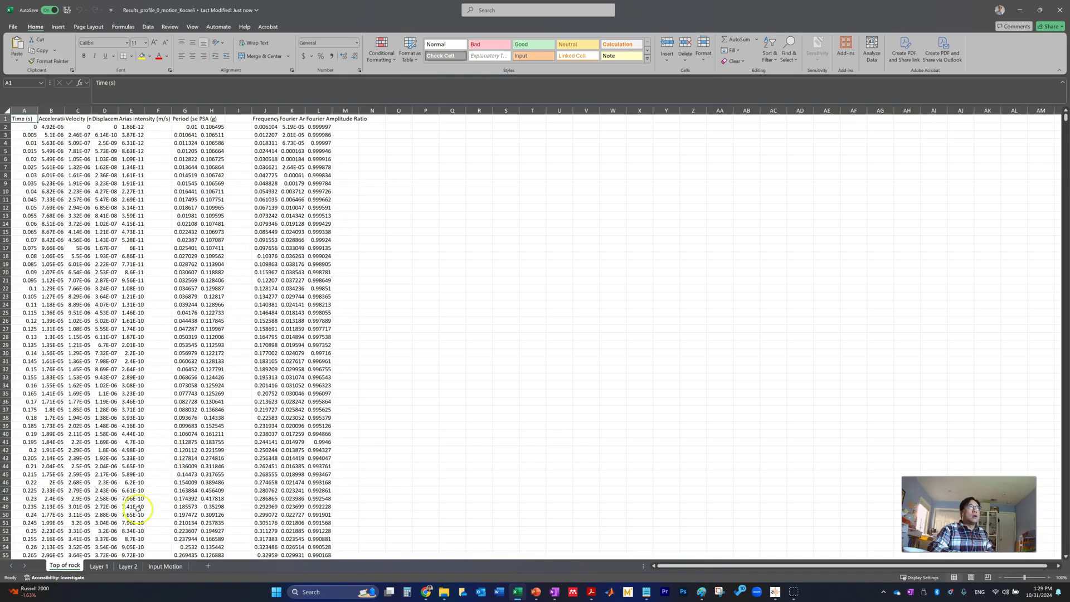
left_click(98, 566)
left_click(127, 566)
left_click(99, 566)
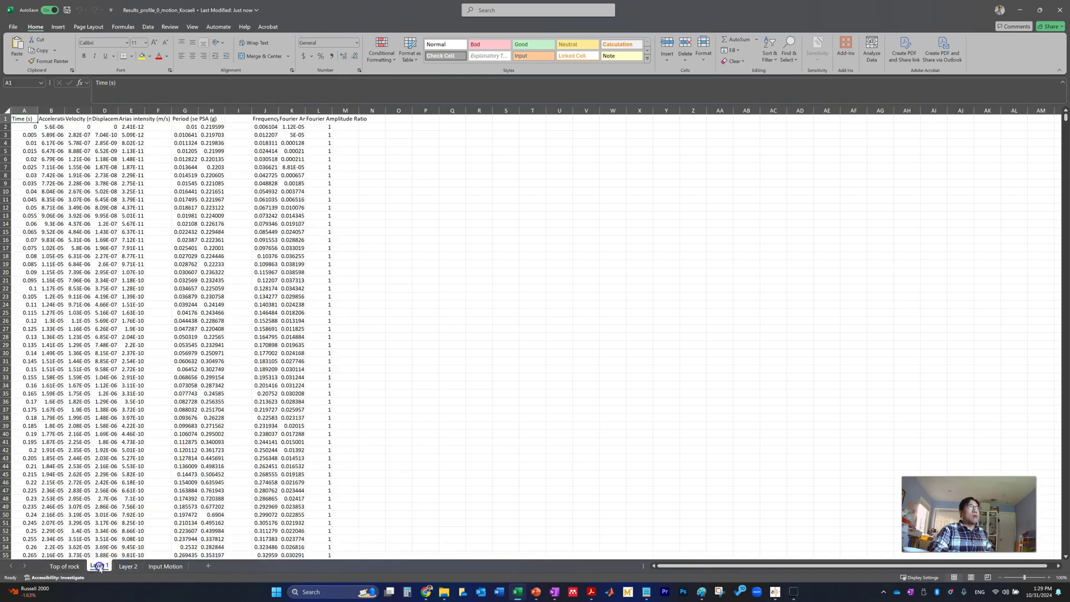
Examine the acceleration, velocity, time, frequency and period columns of the Layer 1 sheet.
left_click(53, 118)
left_click(81, 120)
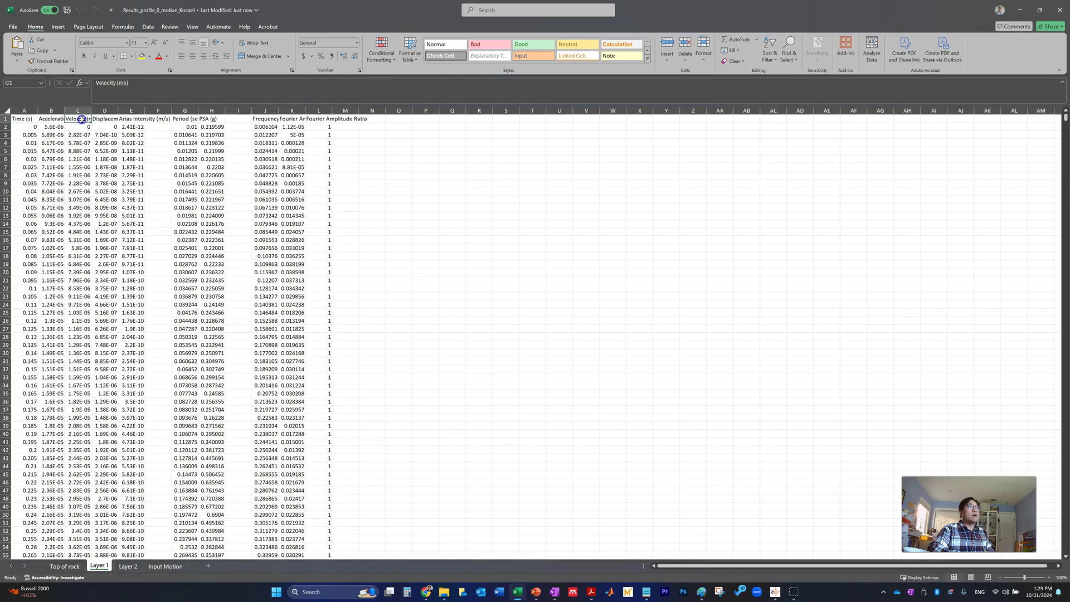
left_click(17, 111)
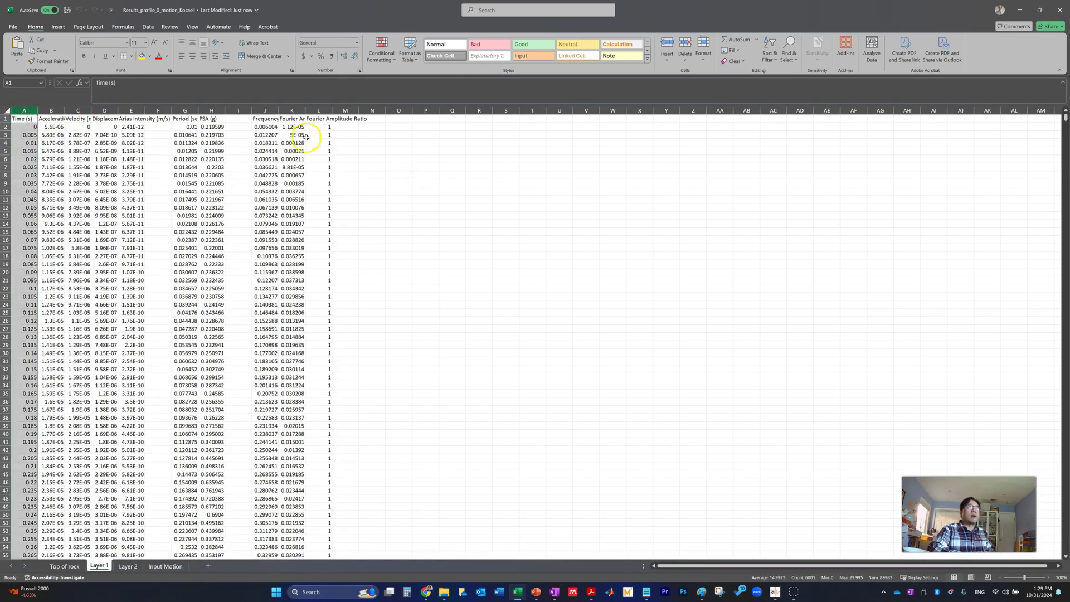
left_click(274, 111)
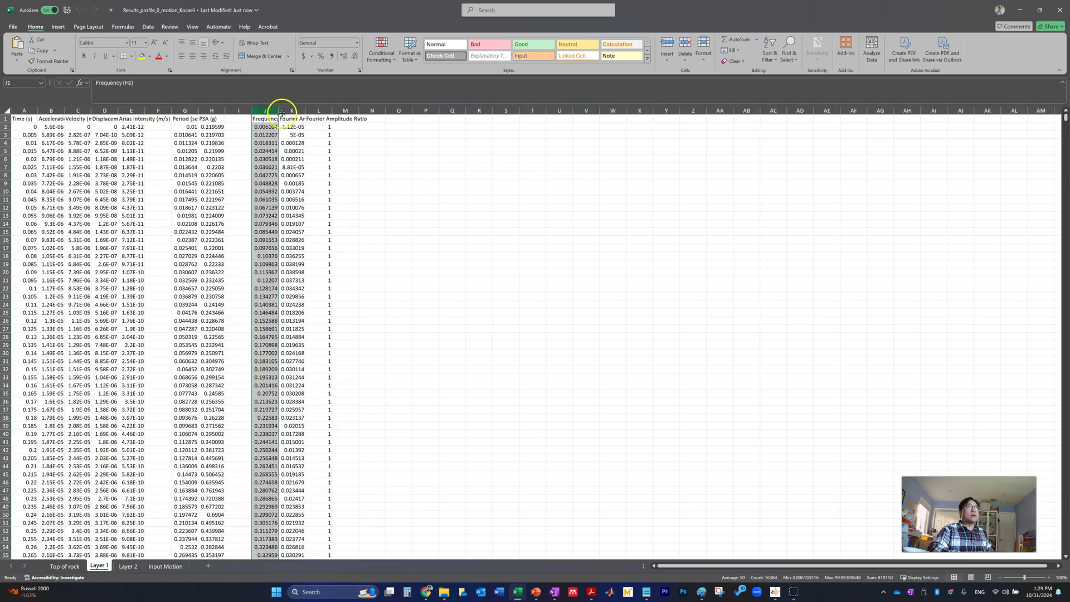
left_click(183, 118)
left_click(184, 111)
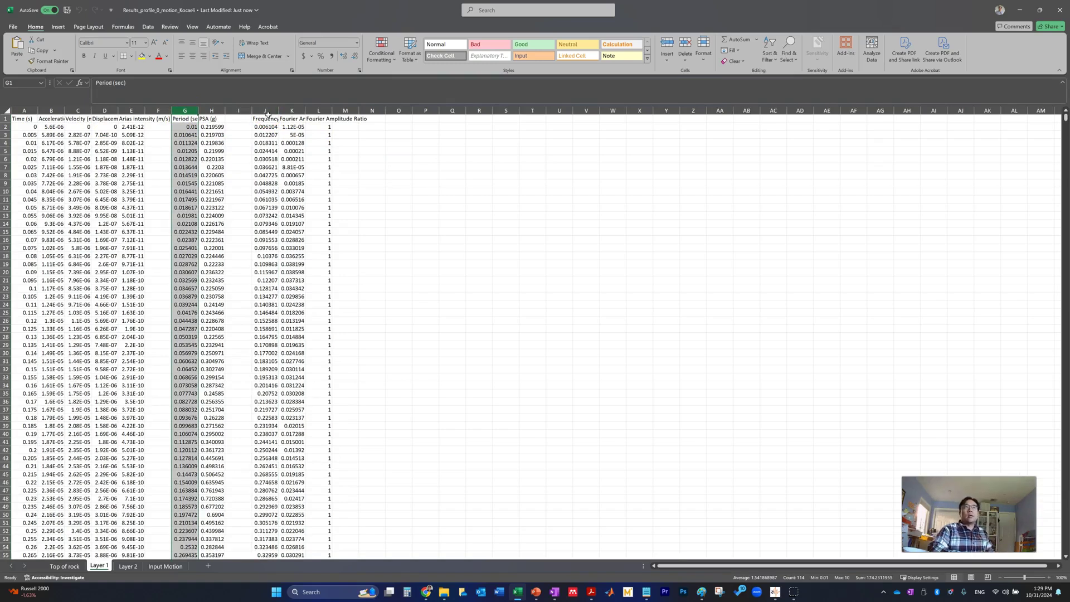
Return to the spectral plots in DEEPSOIL and start a screen capture.
left_click(1020, 10)
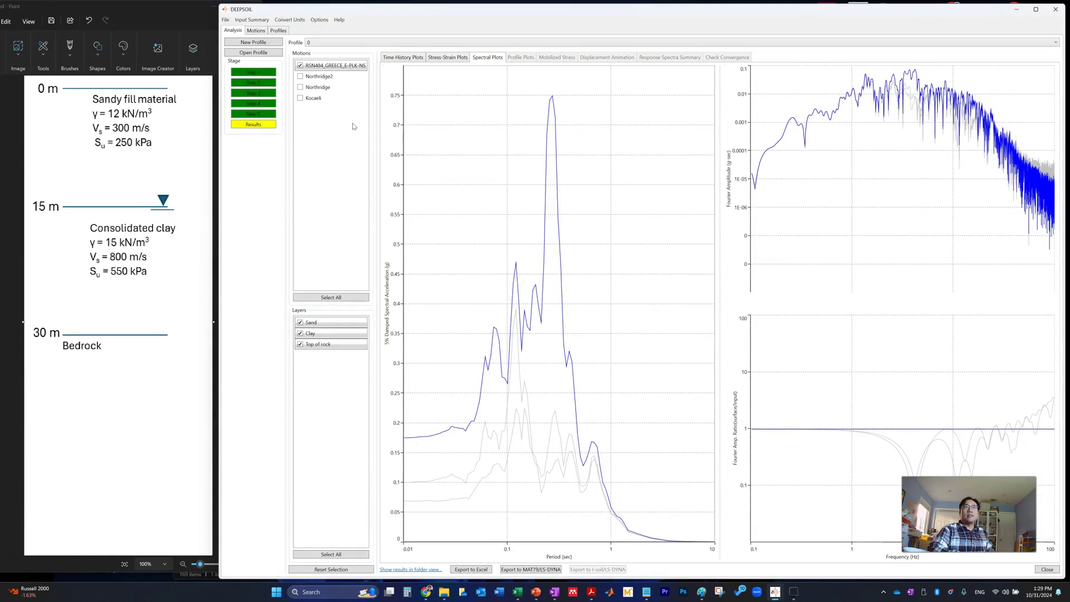
left_click(406, 132)
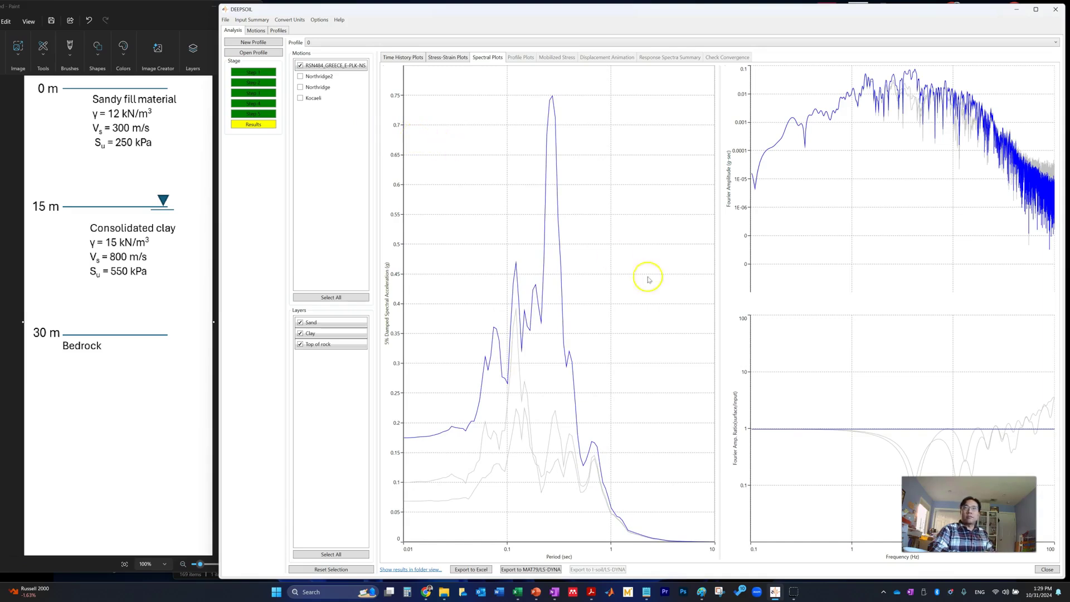
key("super+shift+s")
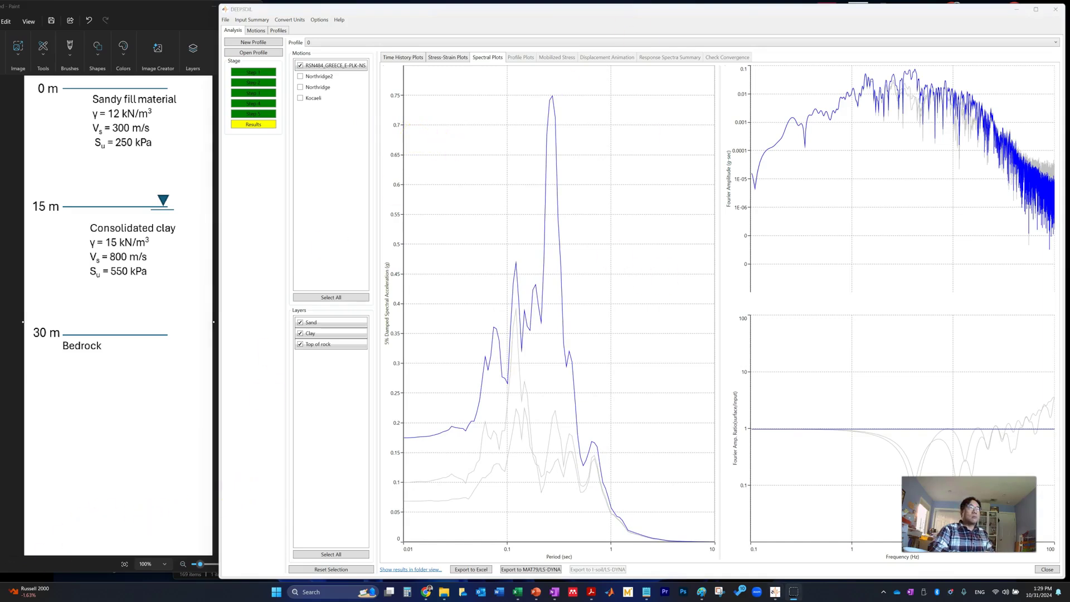